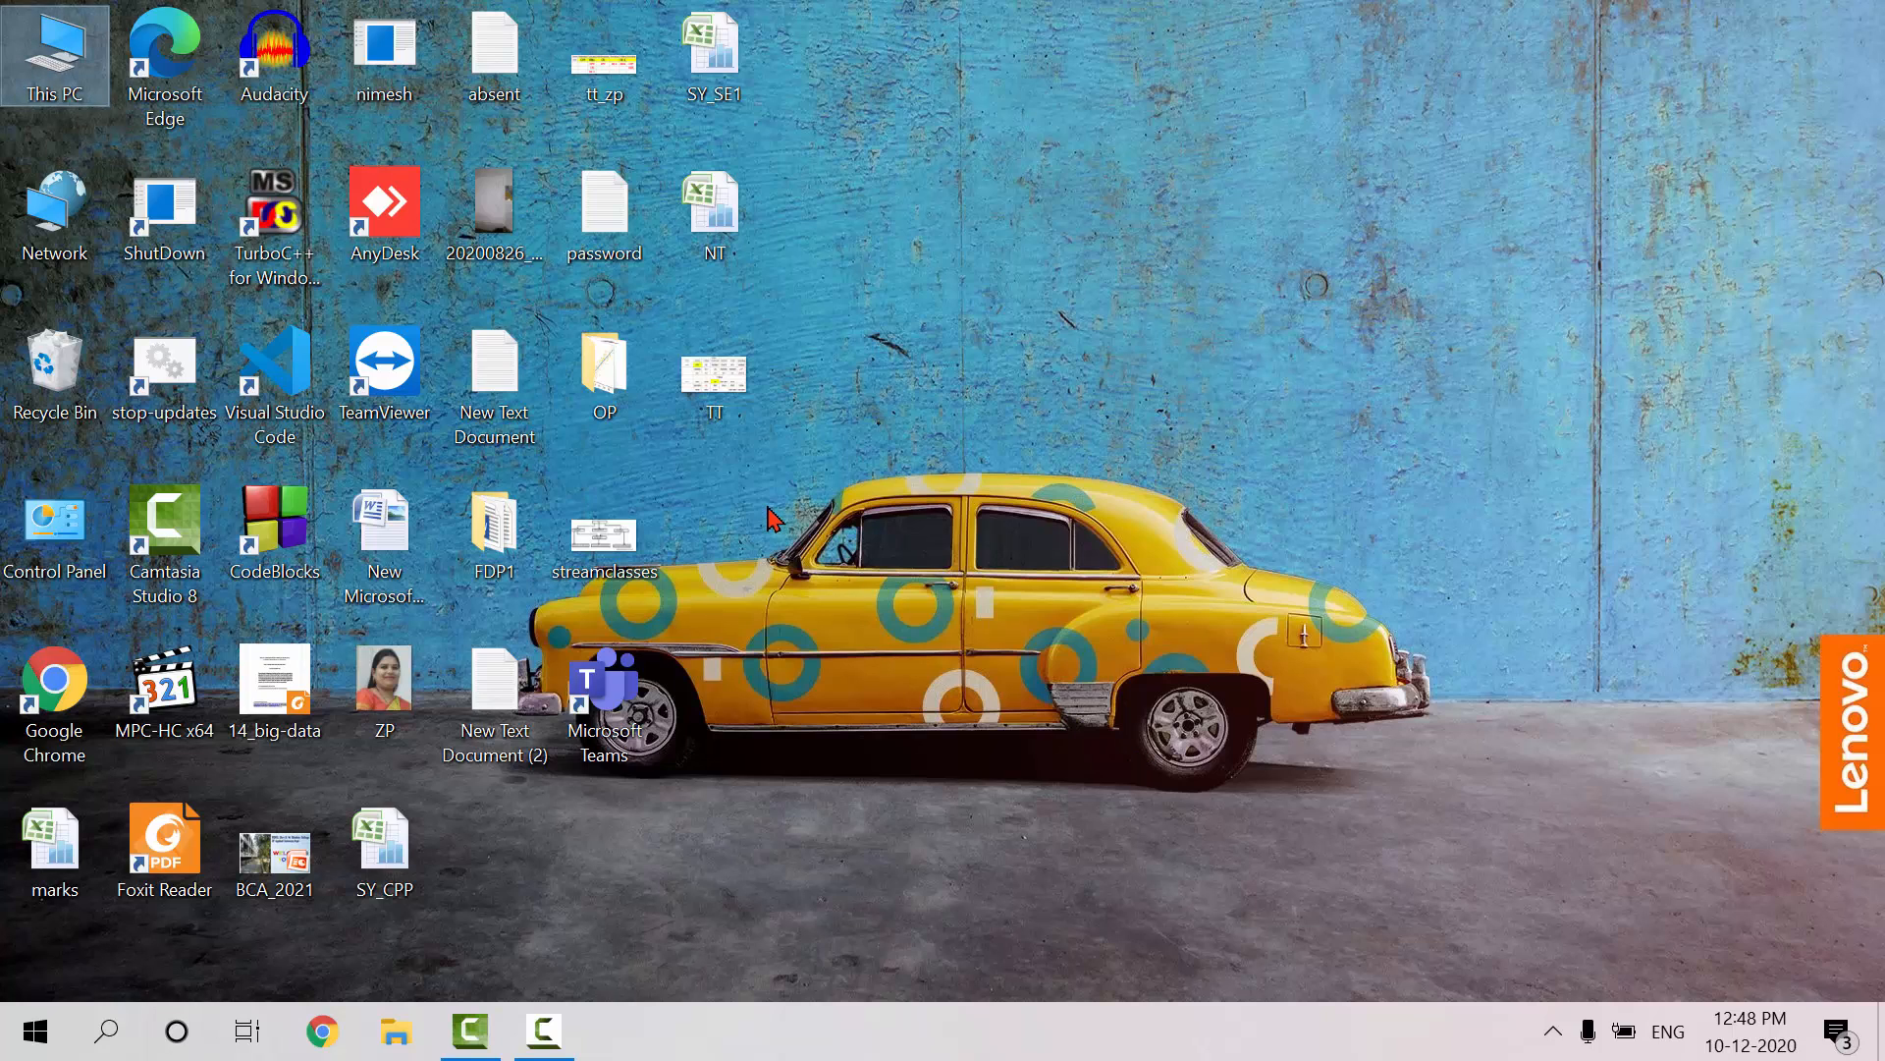
- Open the xyz document from the word folder on New Volume (D:), and close both the document and the folder window
double_click(55, 95)
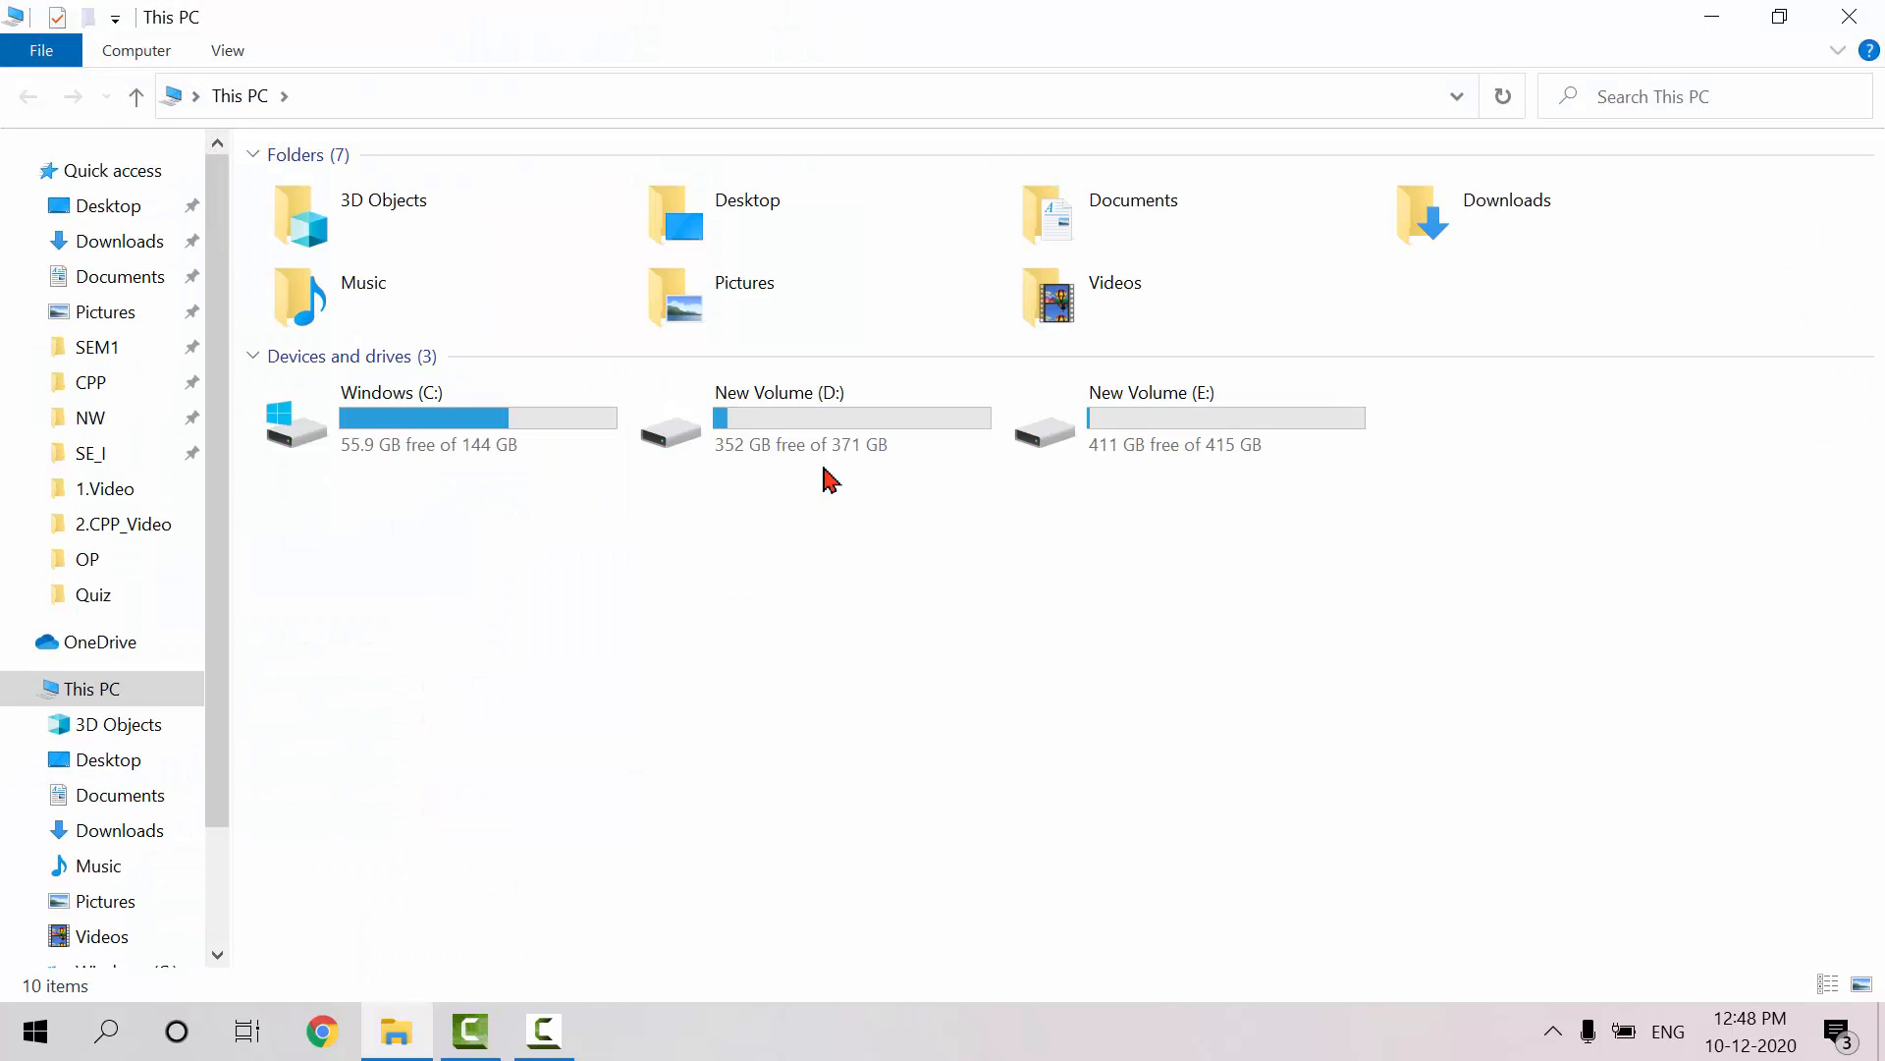
double_click(837, 439)
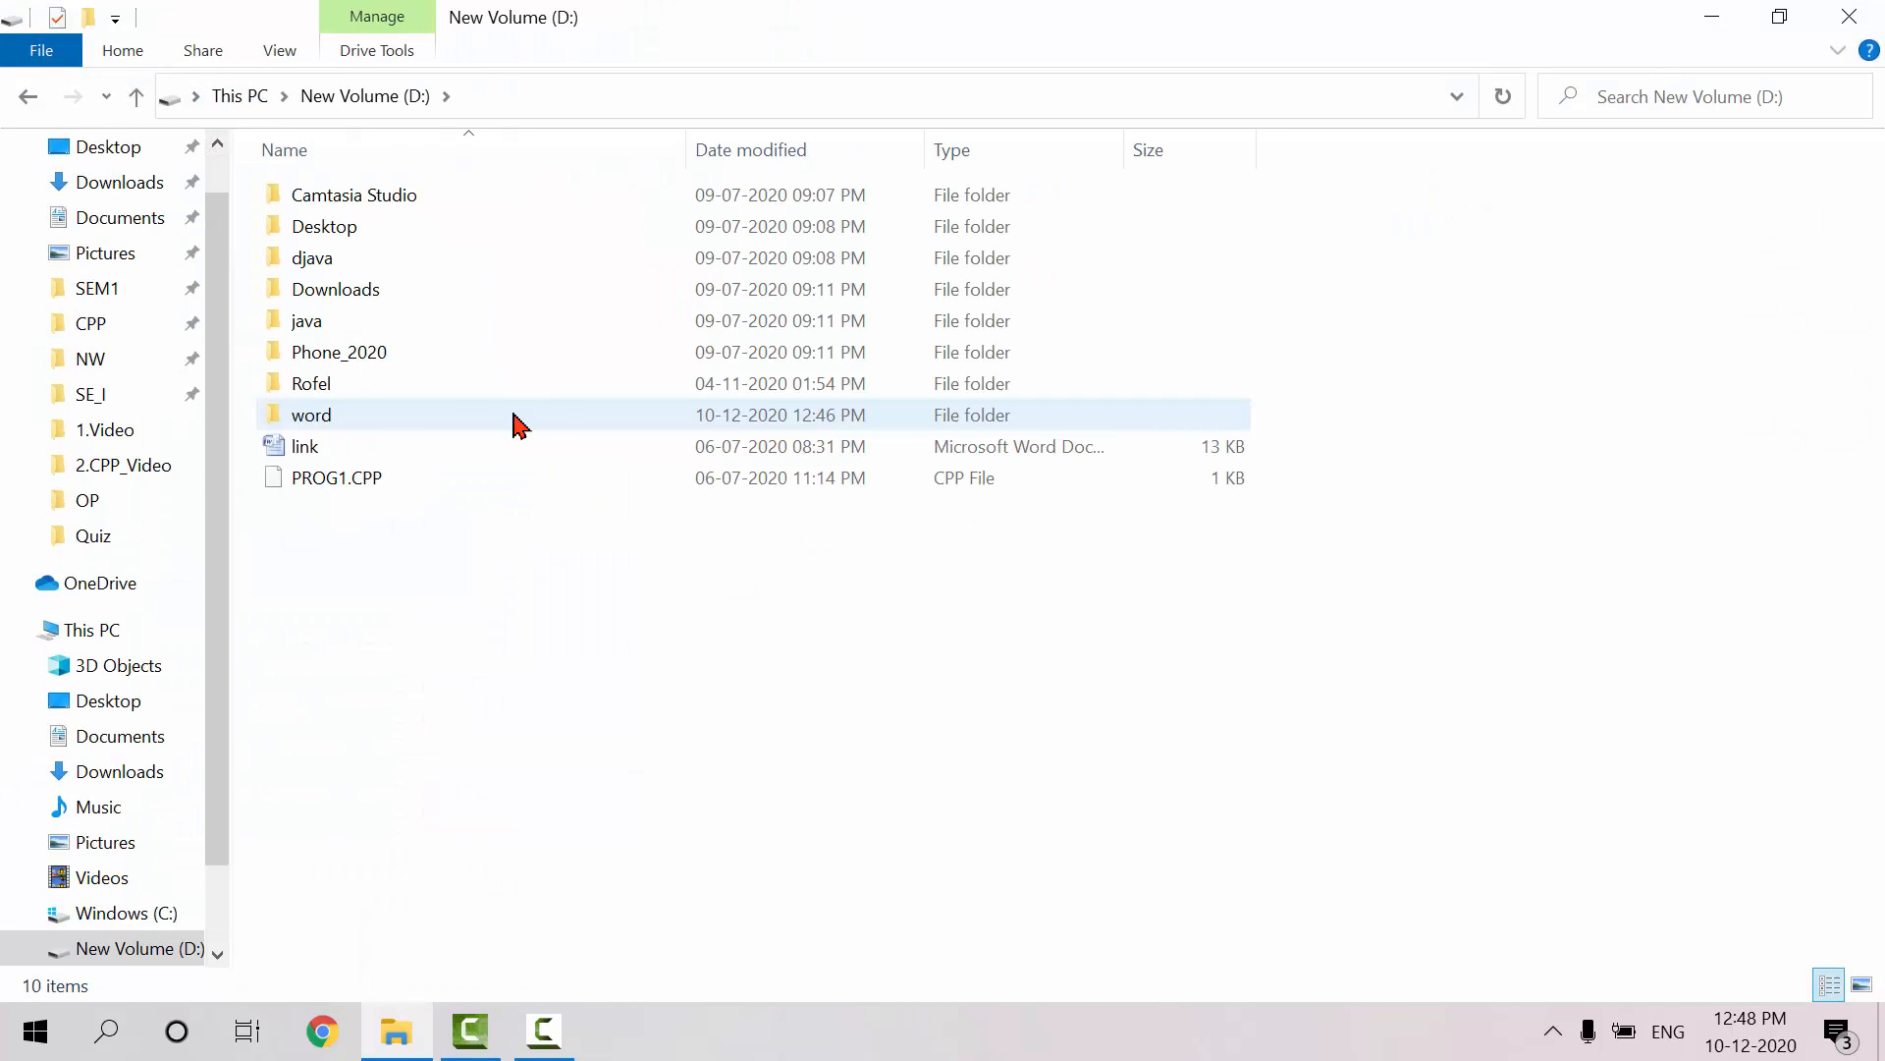
double_click(418, 418)
click(305, 214)
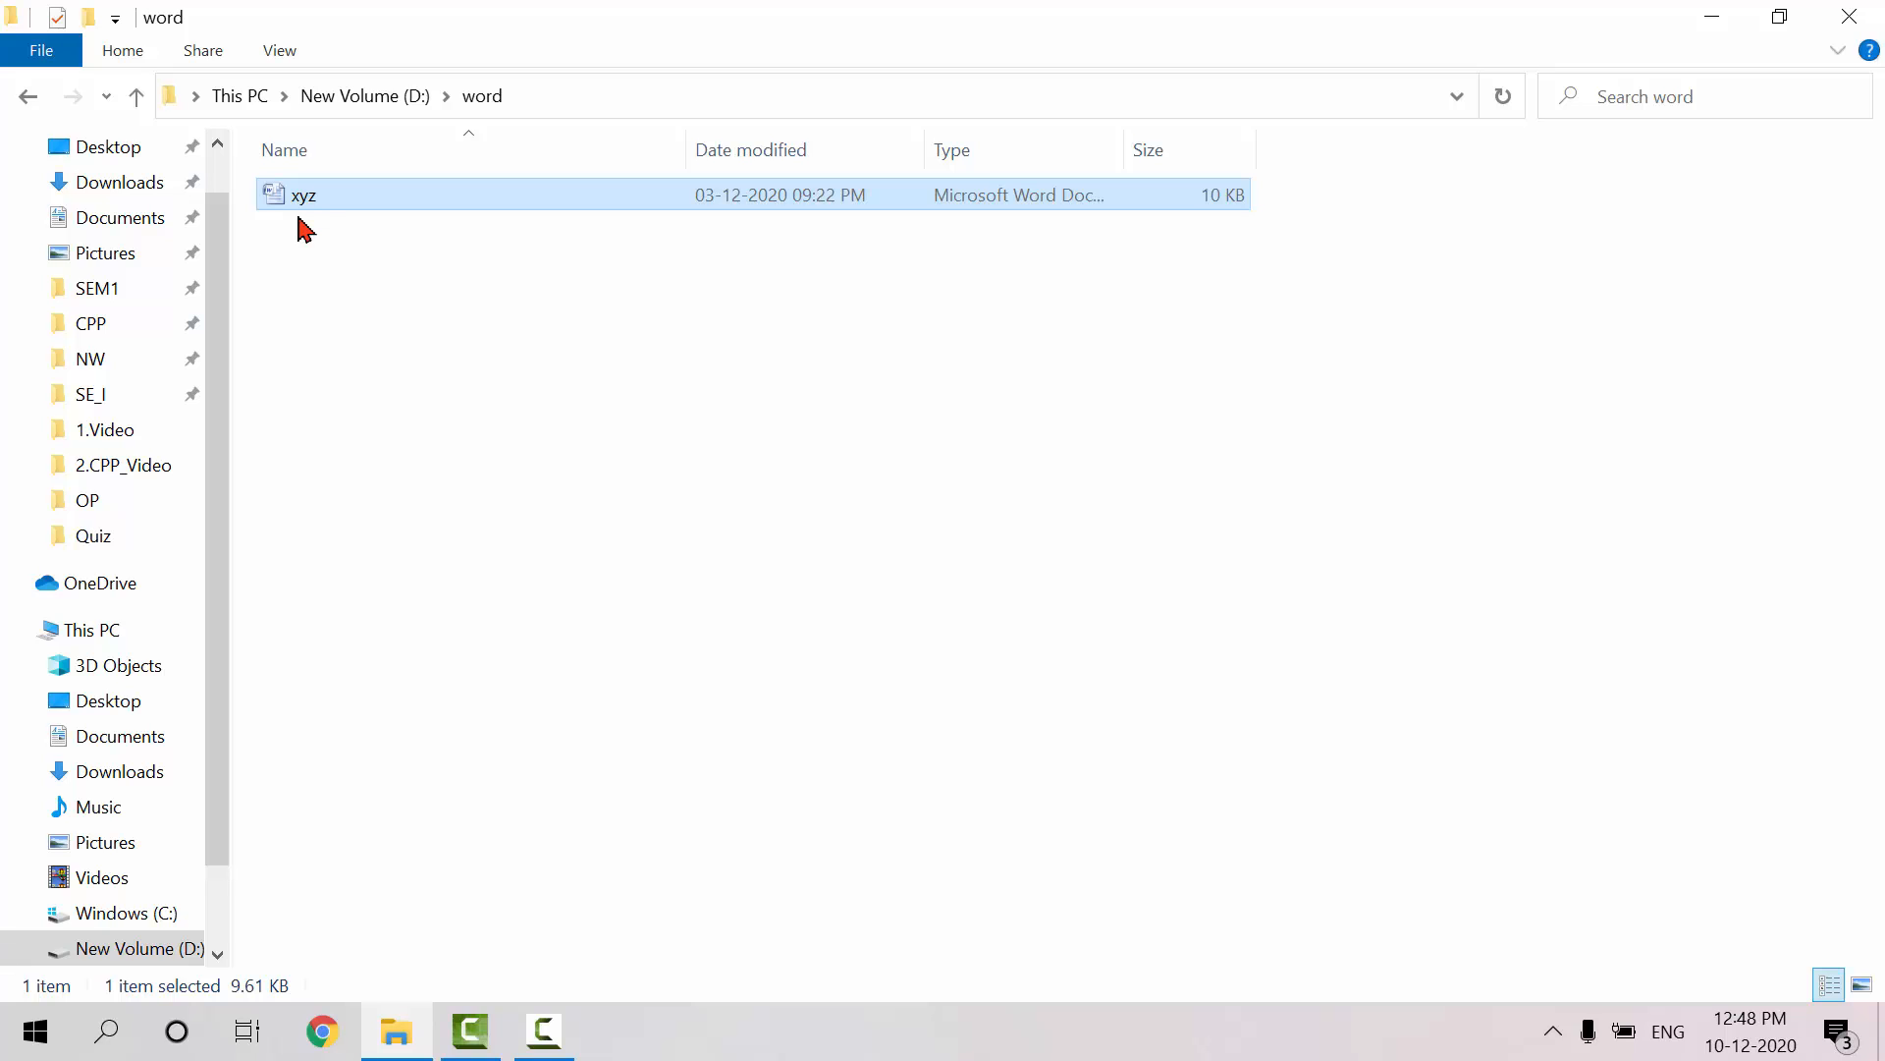
double_click(311, 202)
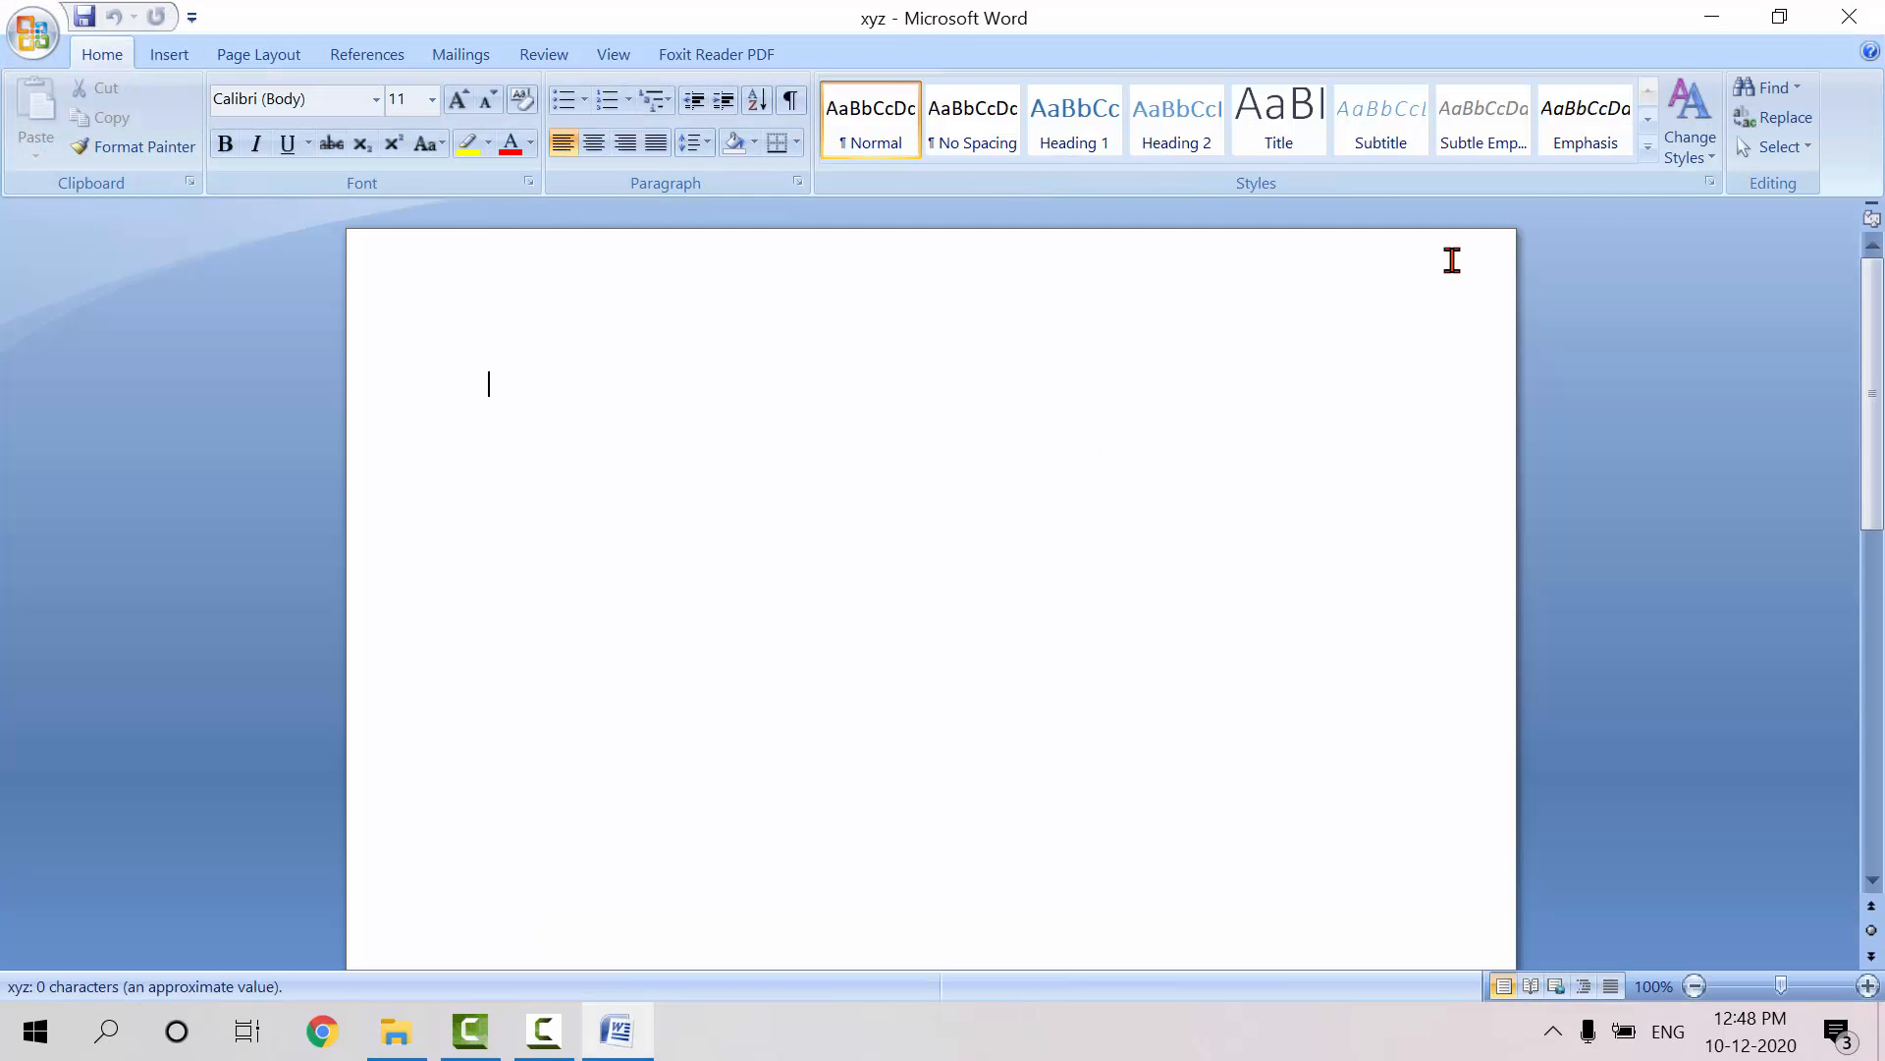
click(1850, 17)
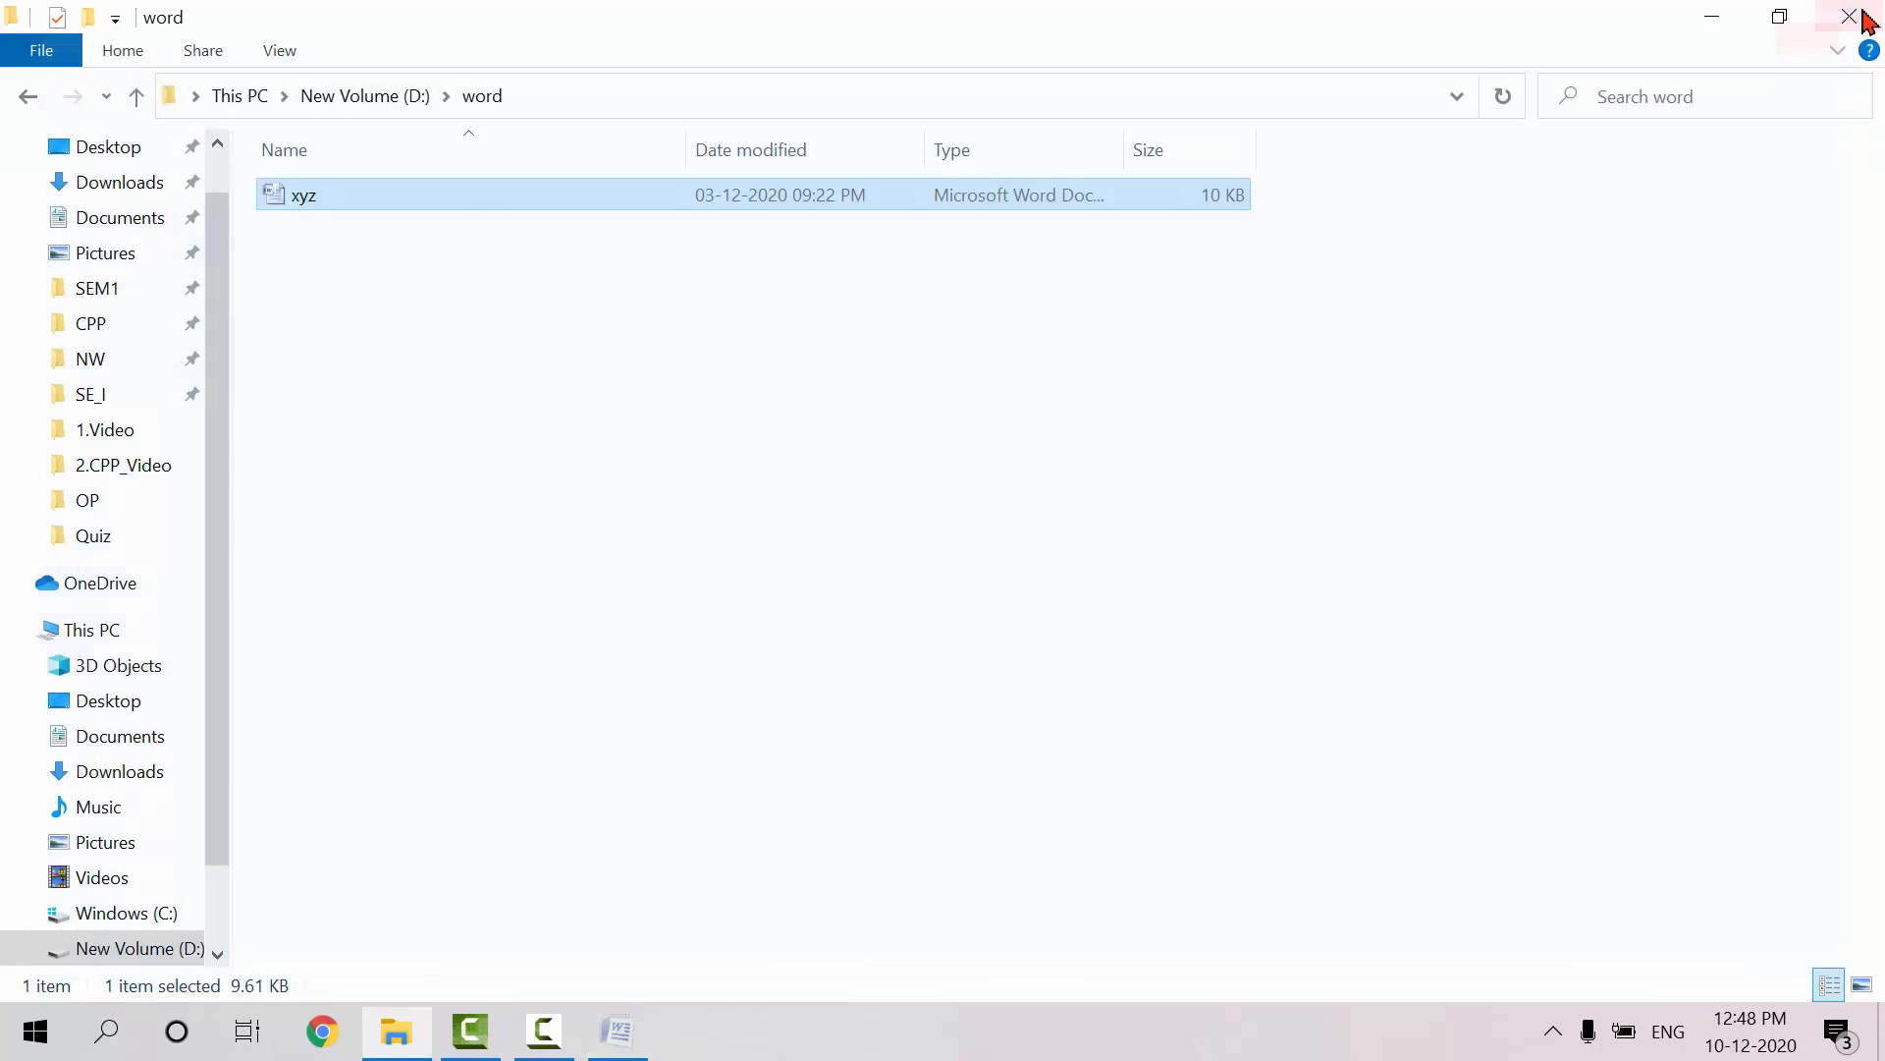
click(1859, 18)
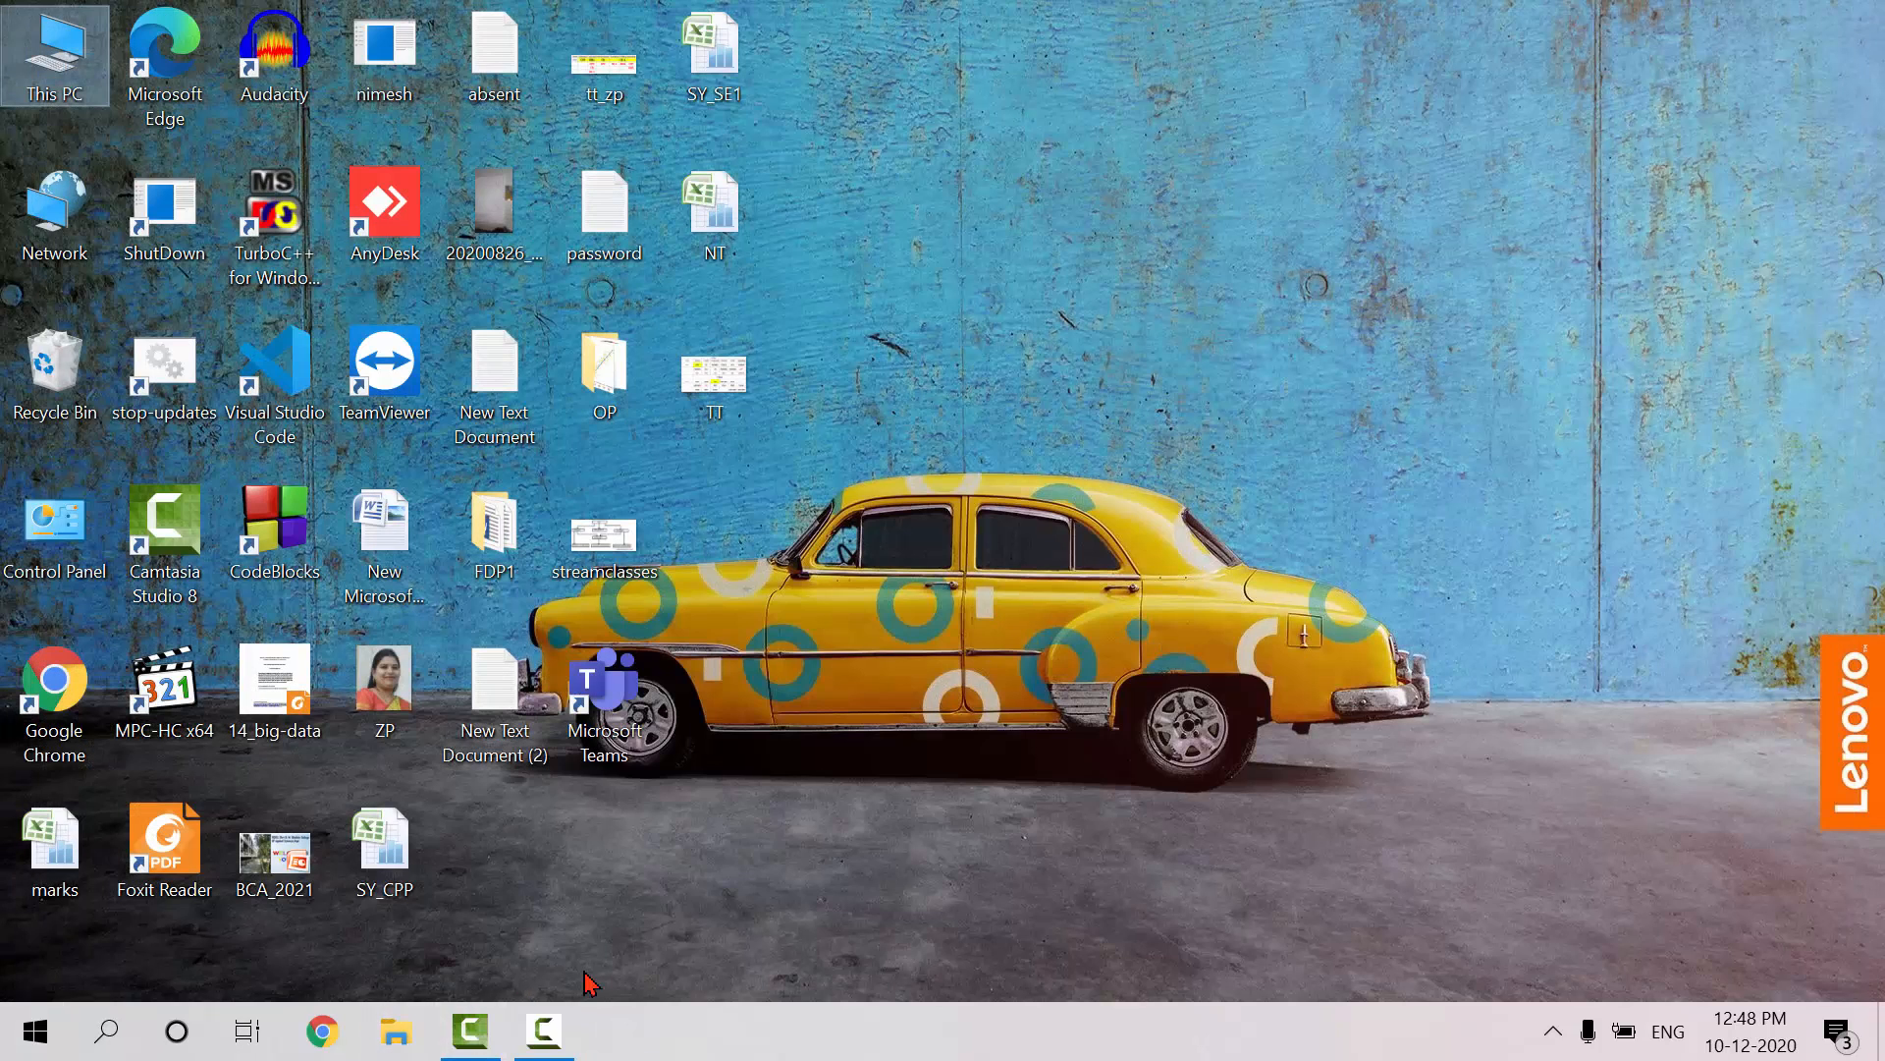
- Search Windows for "wor" and launch Microsoft Office Word 2007 with a blank document
click(108, 1033)
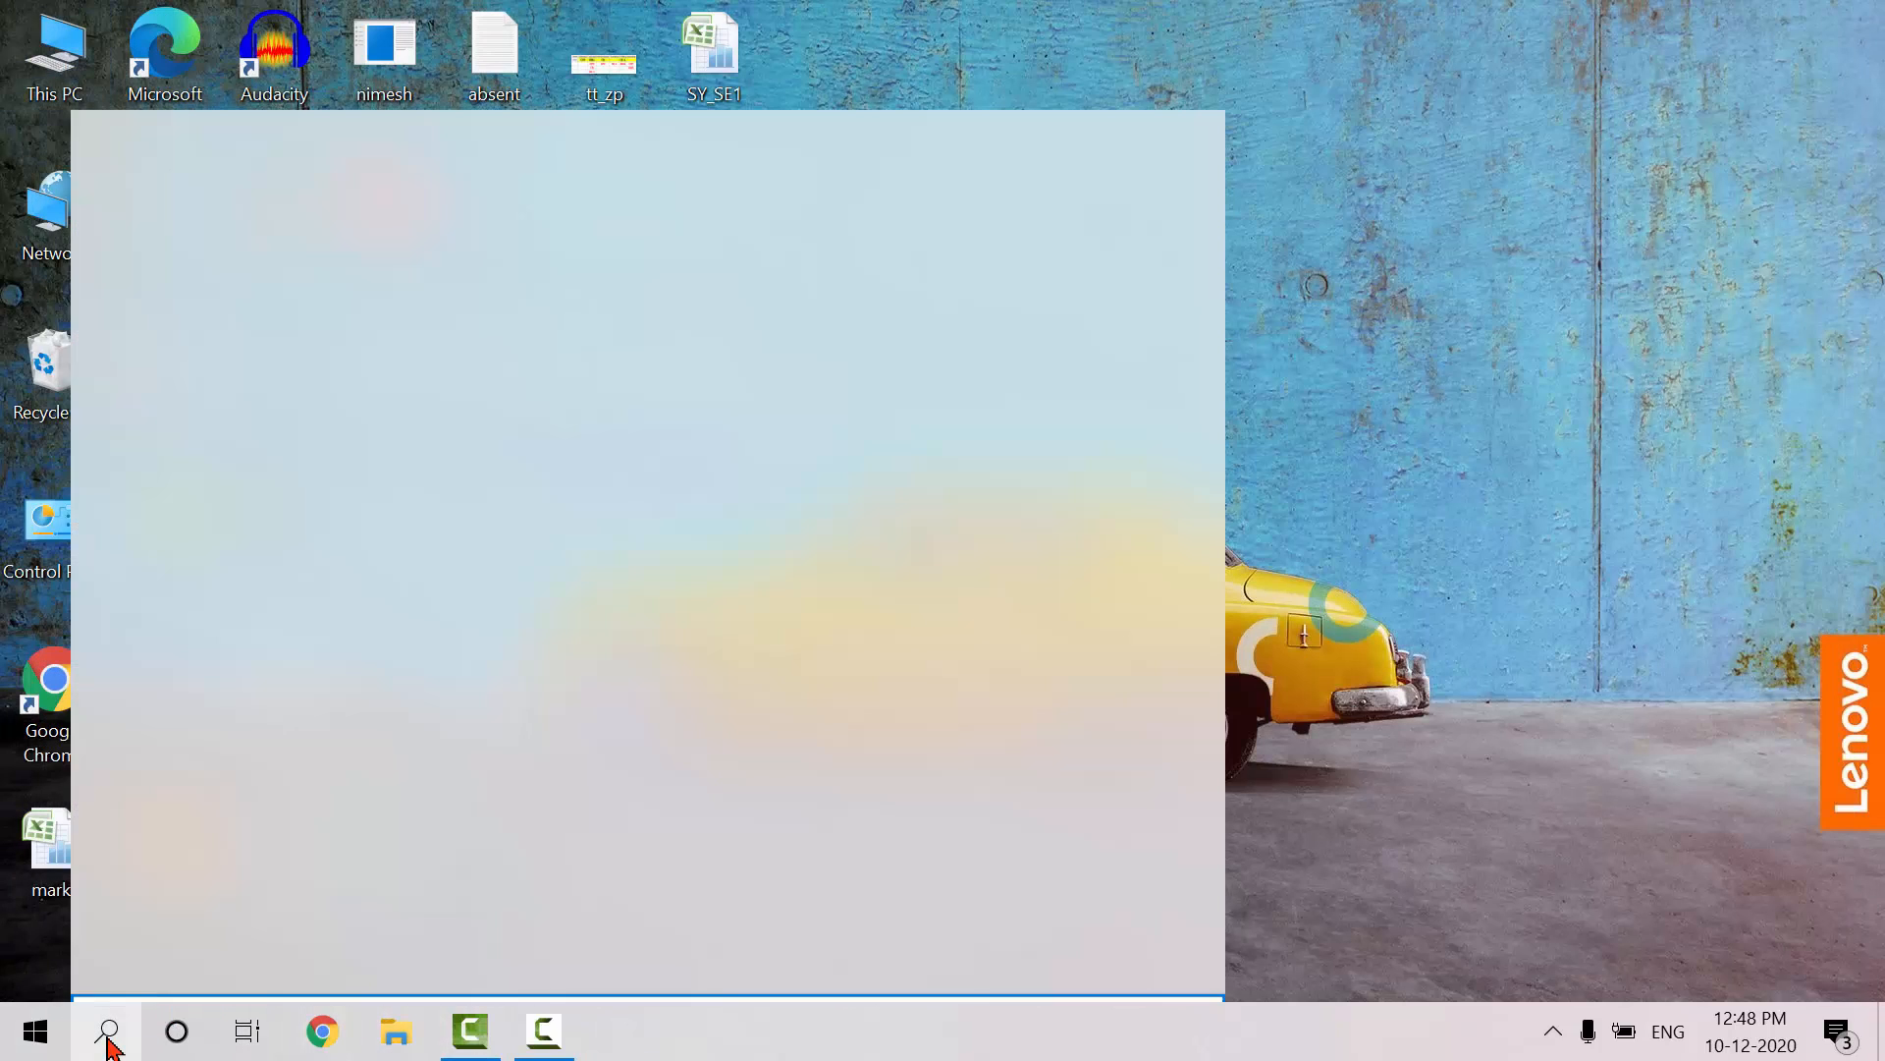
text(wor)
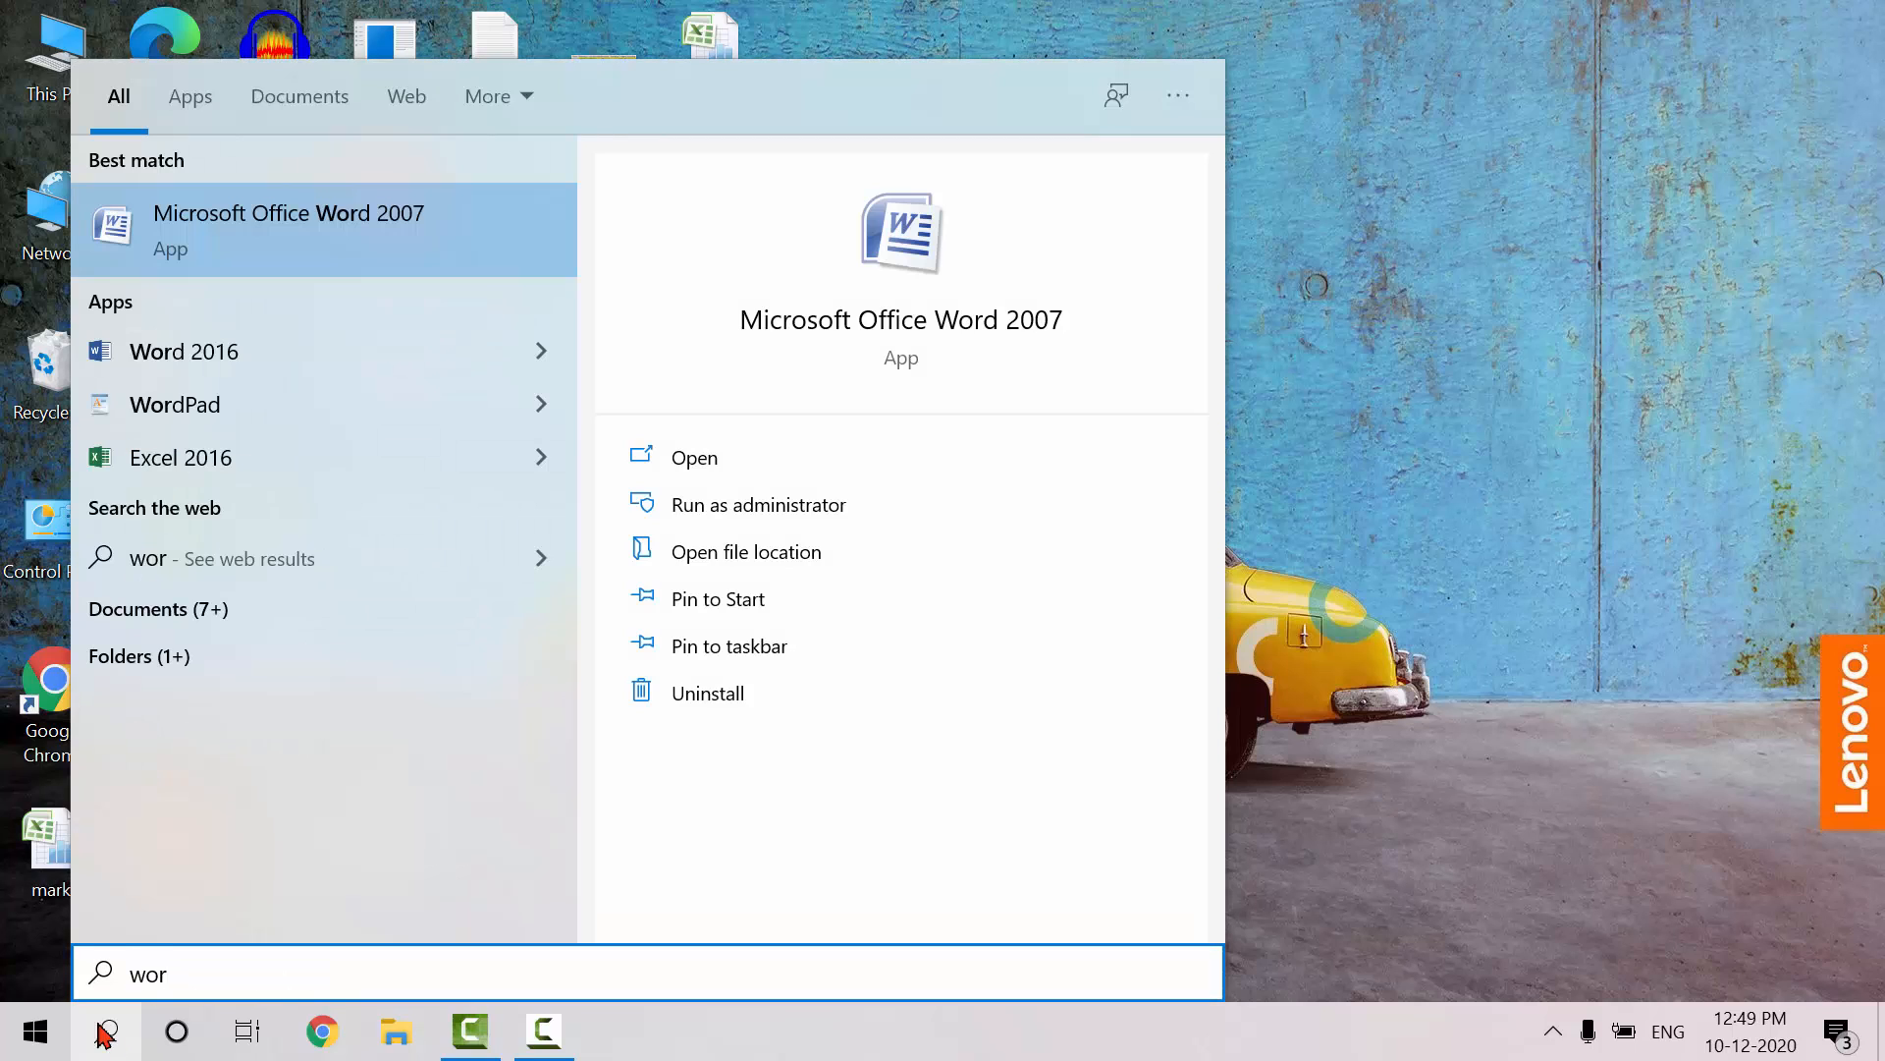
click(378, 251)
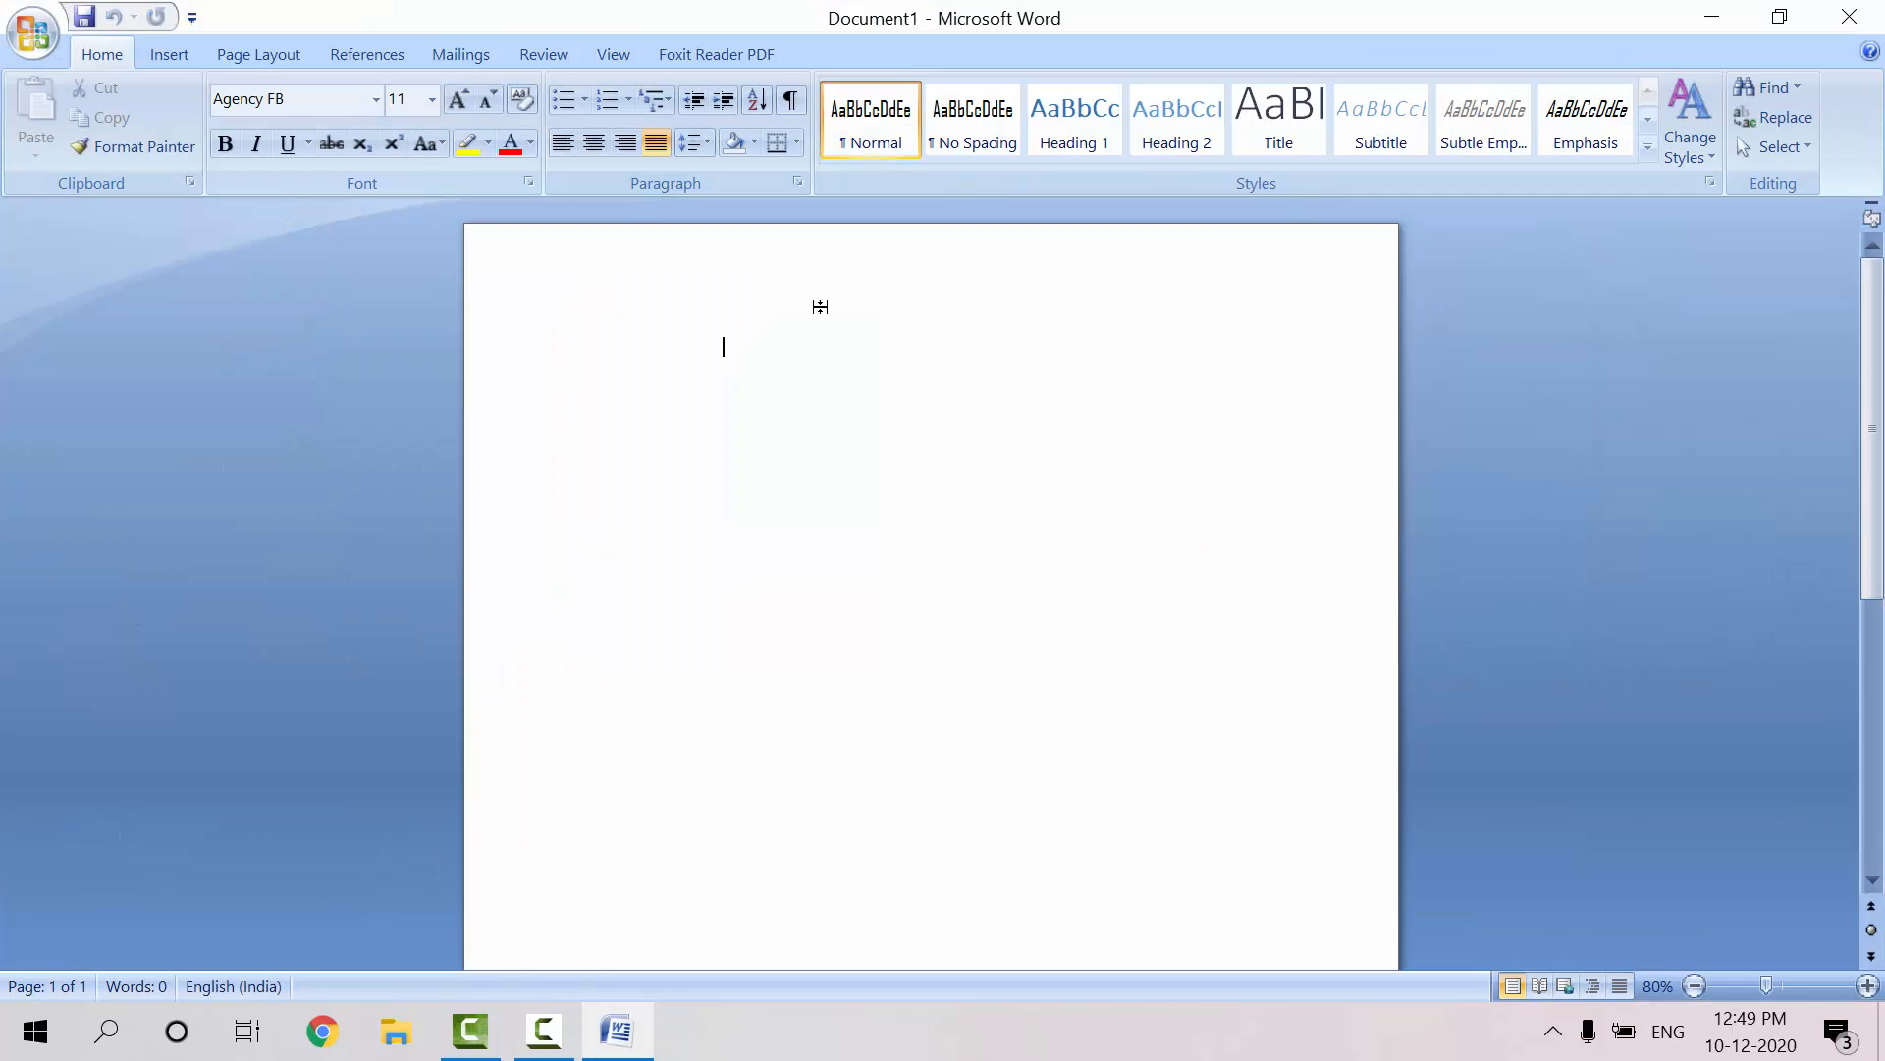
- Open the existing xyz document from the word folder on New Volume (D:) within Word
click(36, 49)
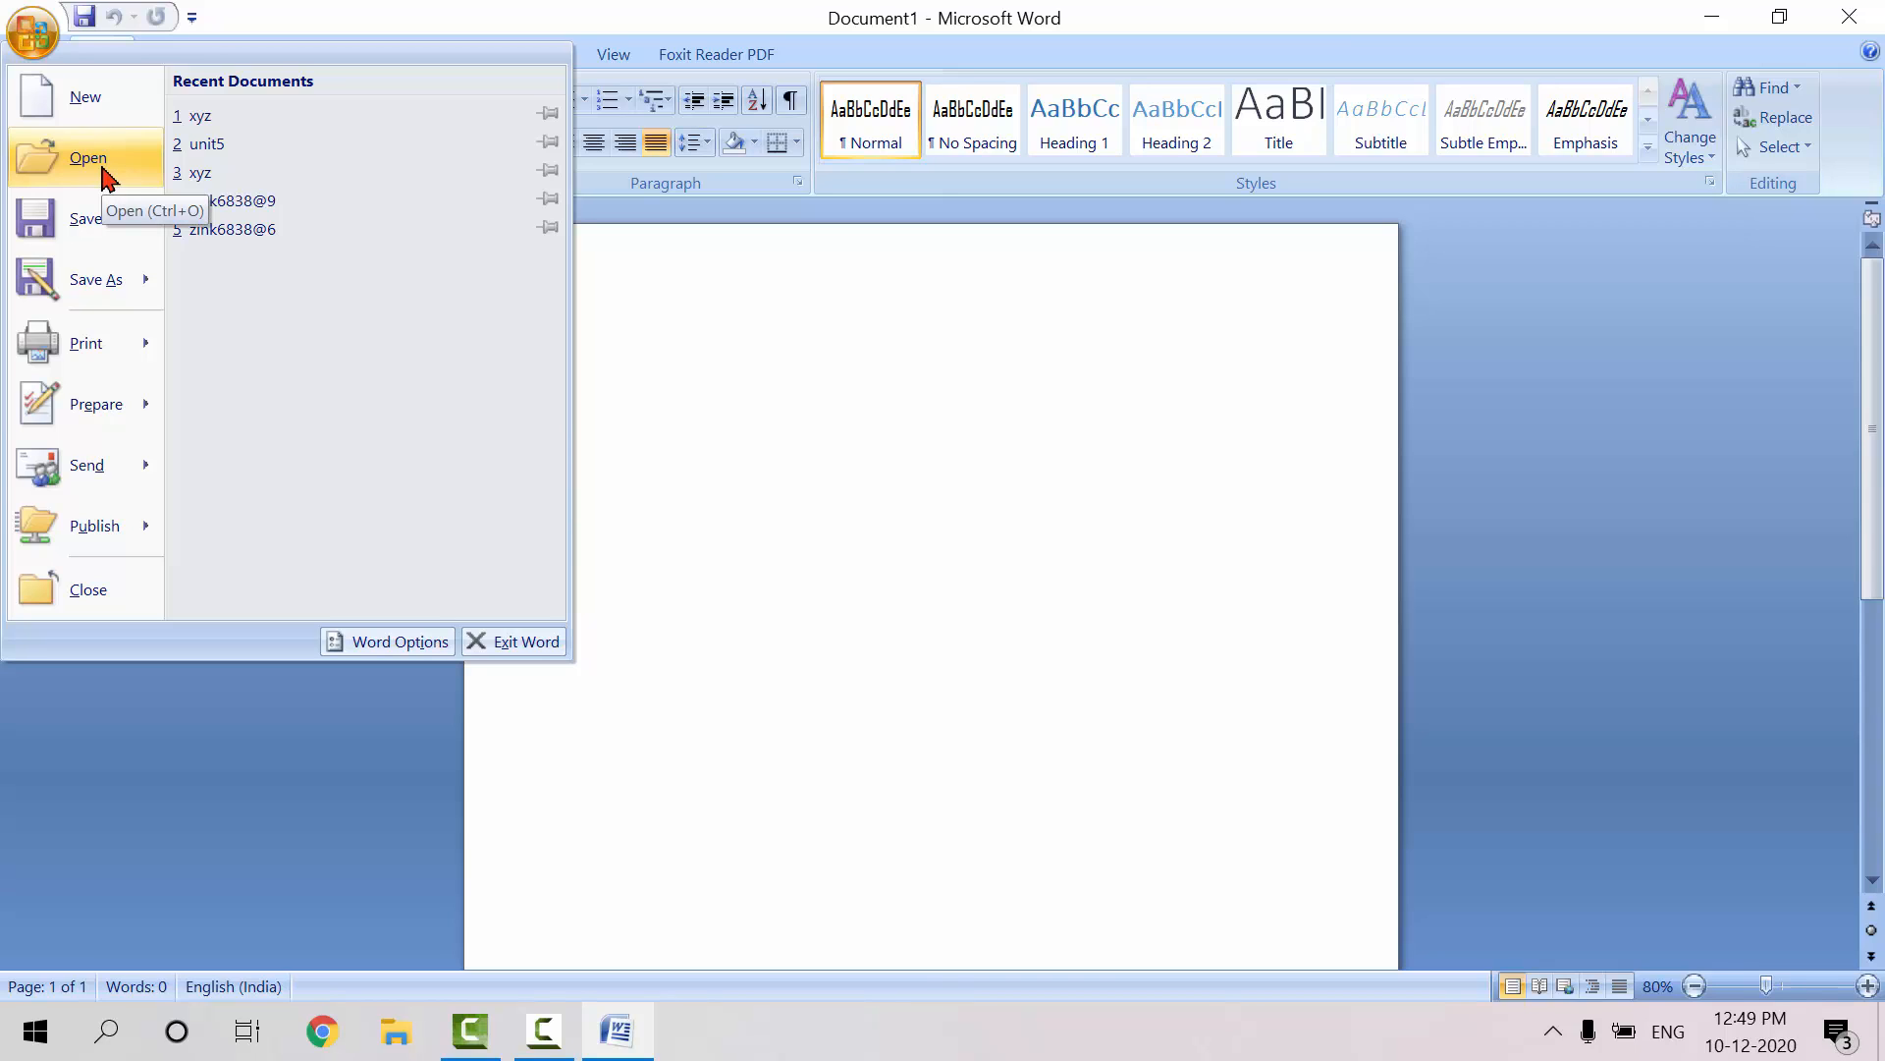
click(104, 173)
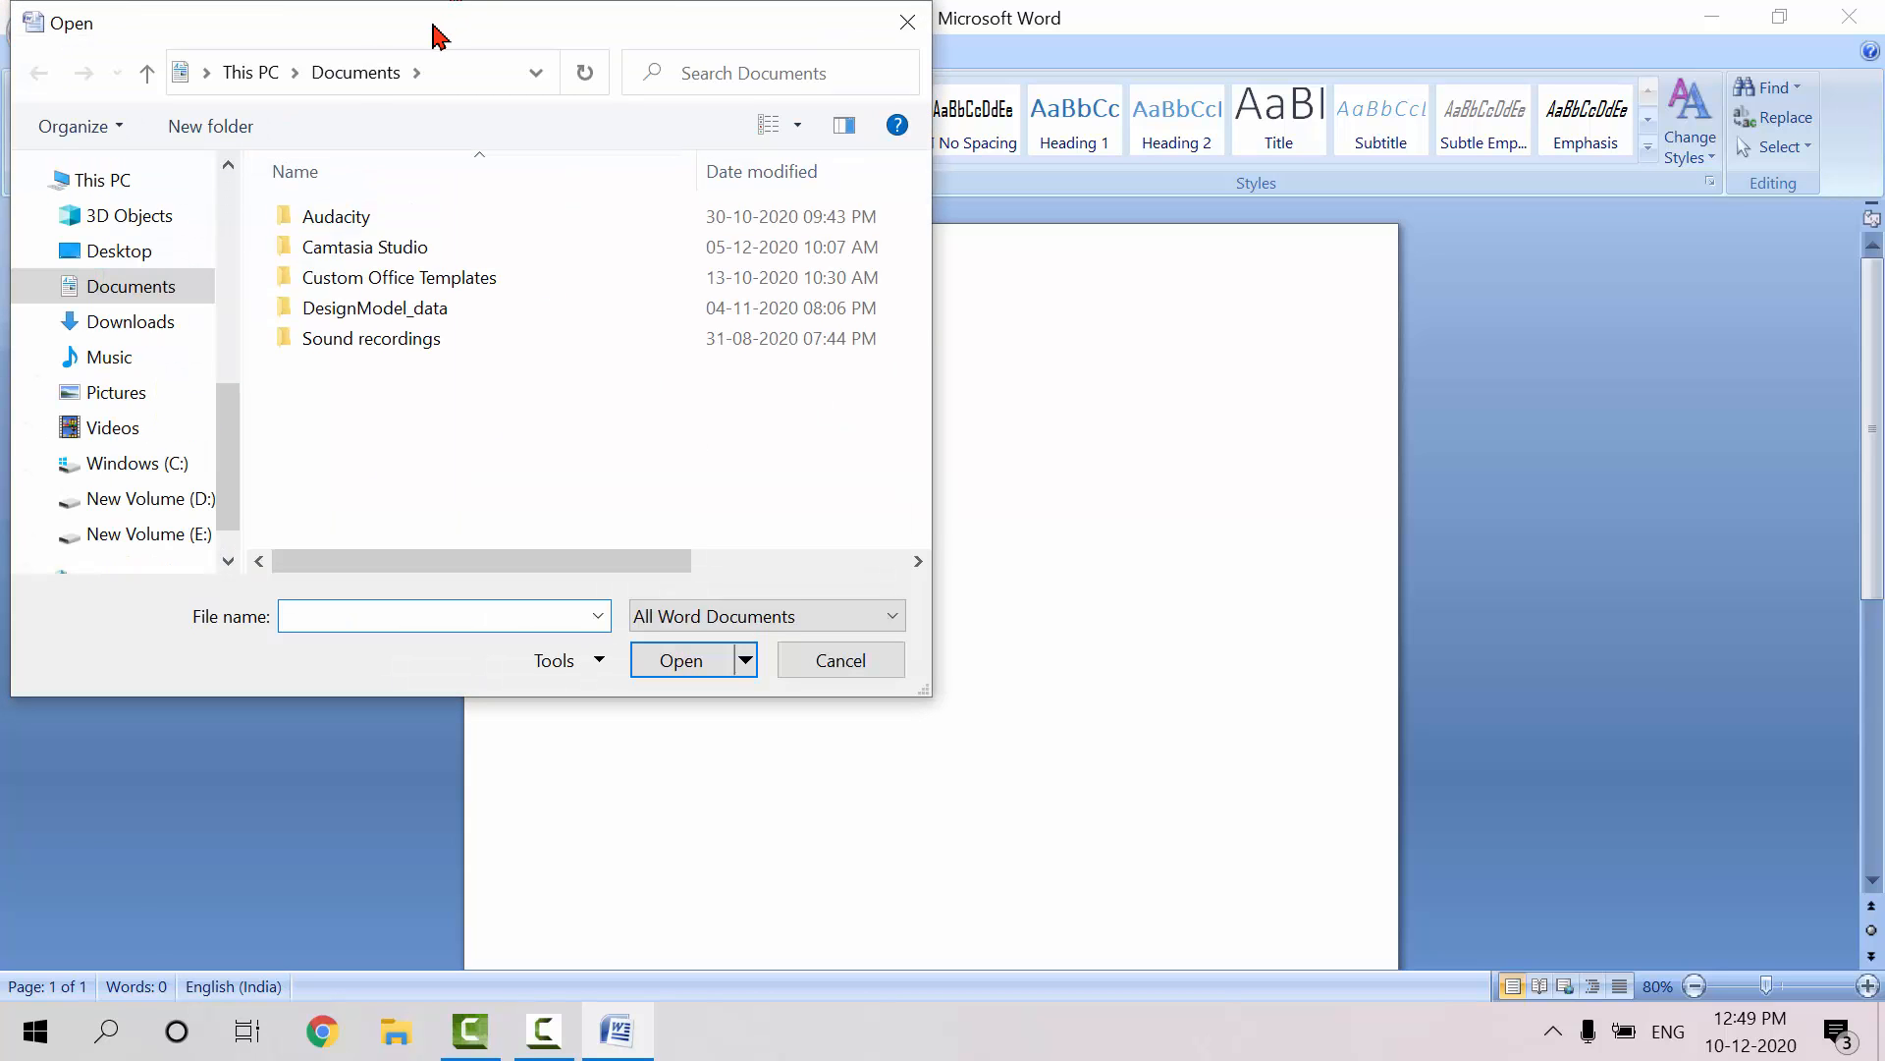
drag(444, 30, 656, 167)
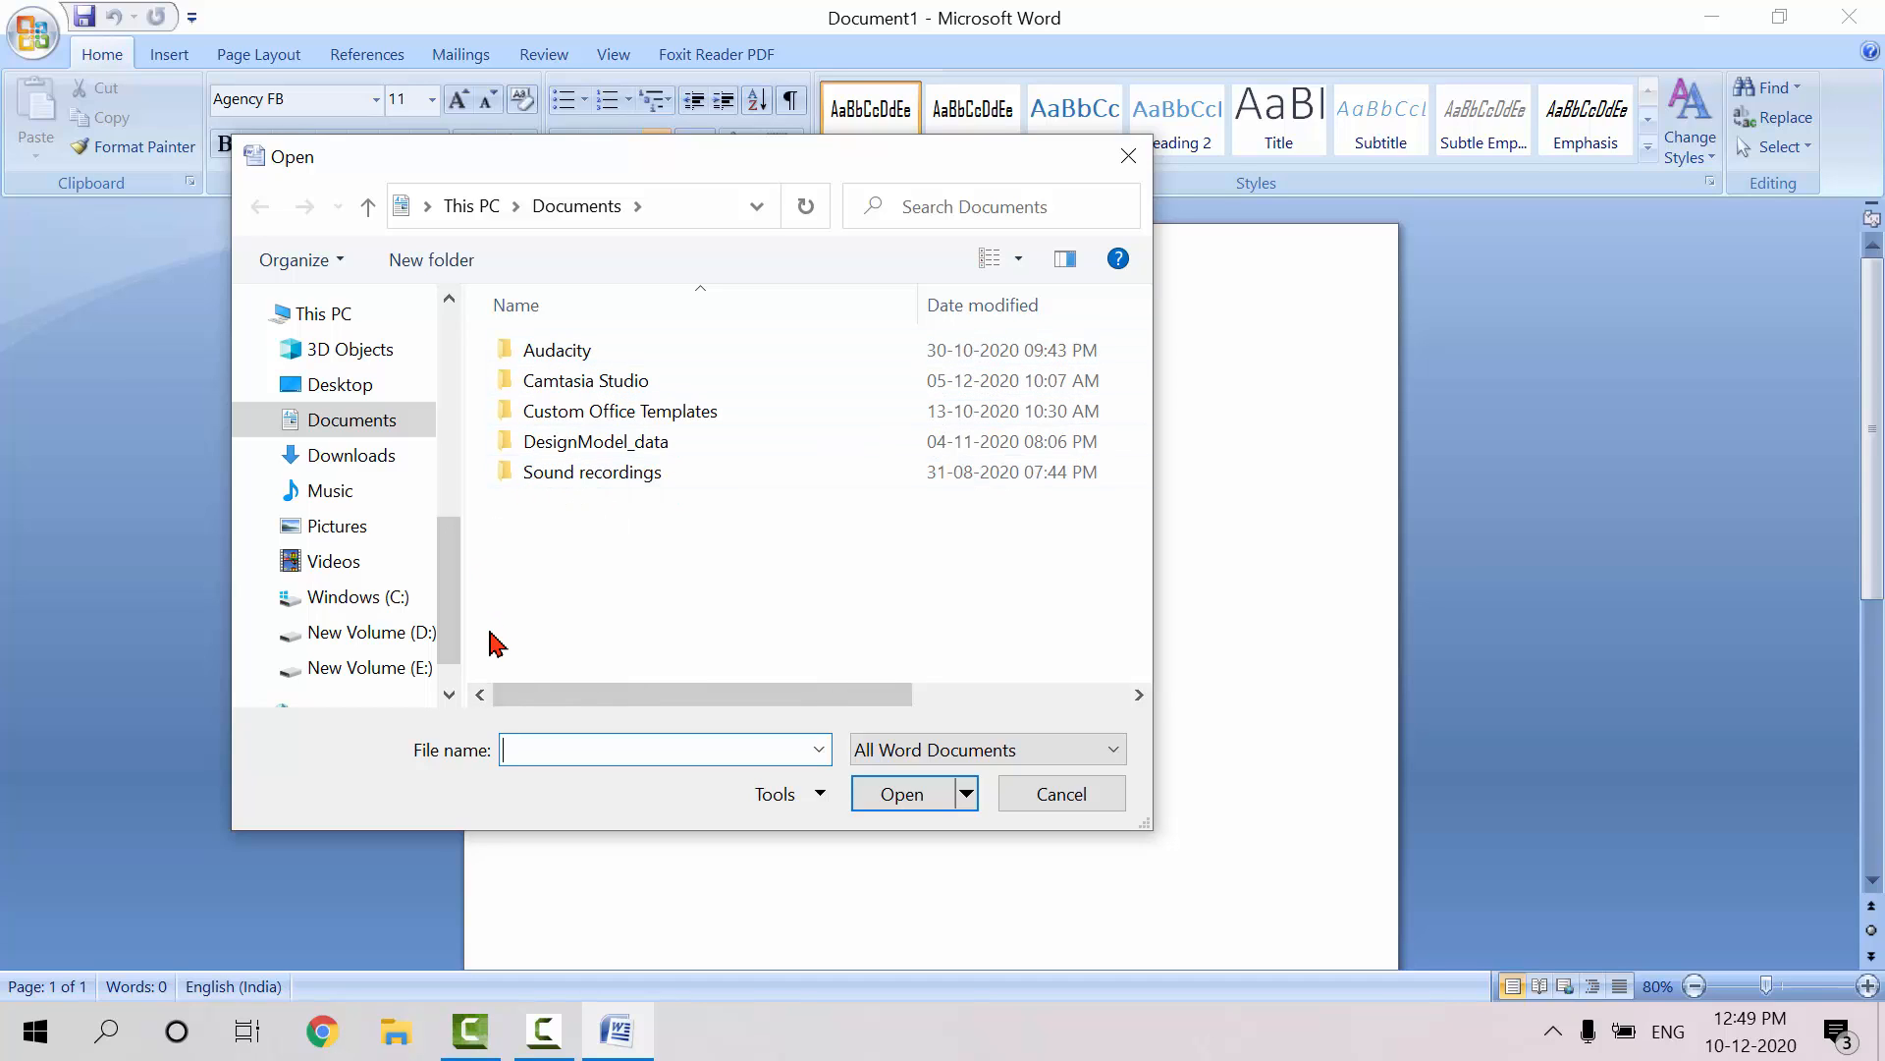
click(424, 633)
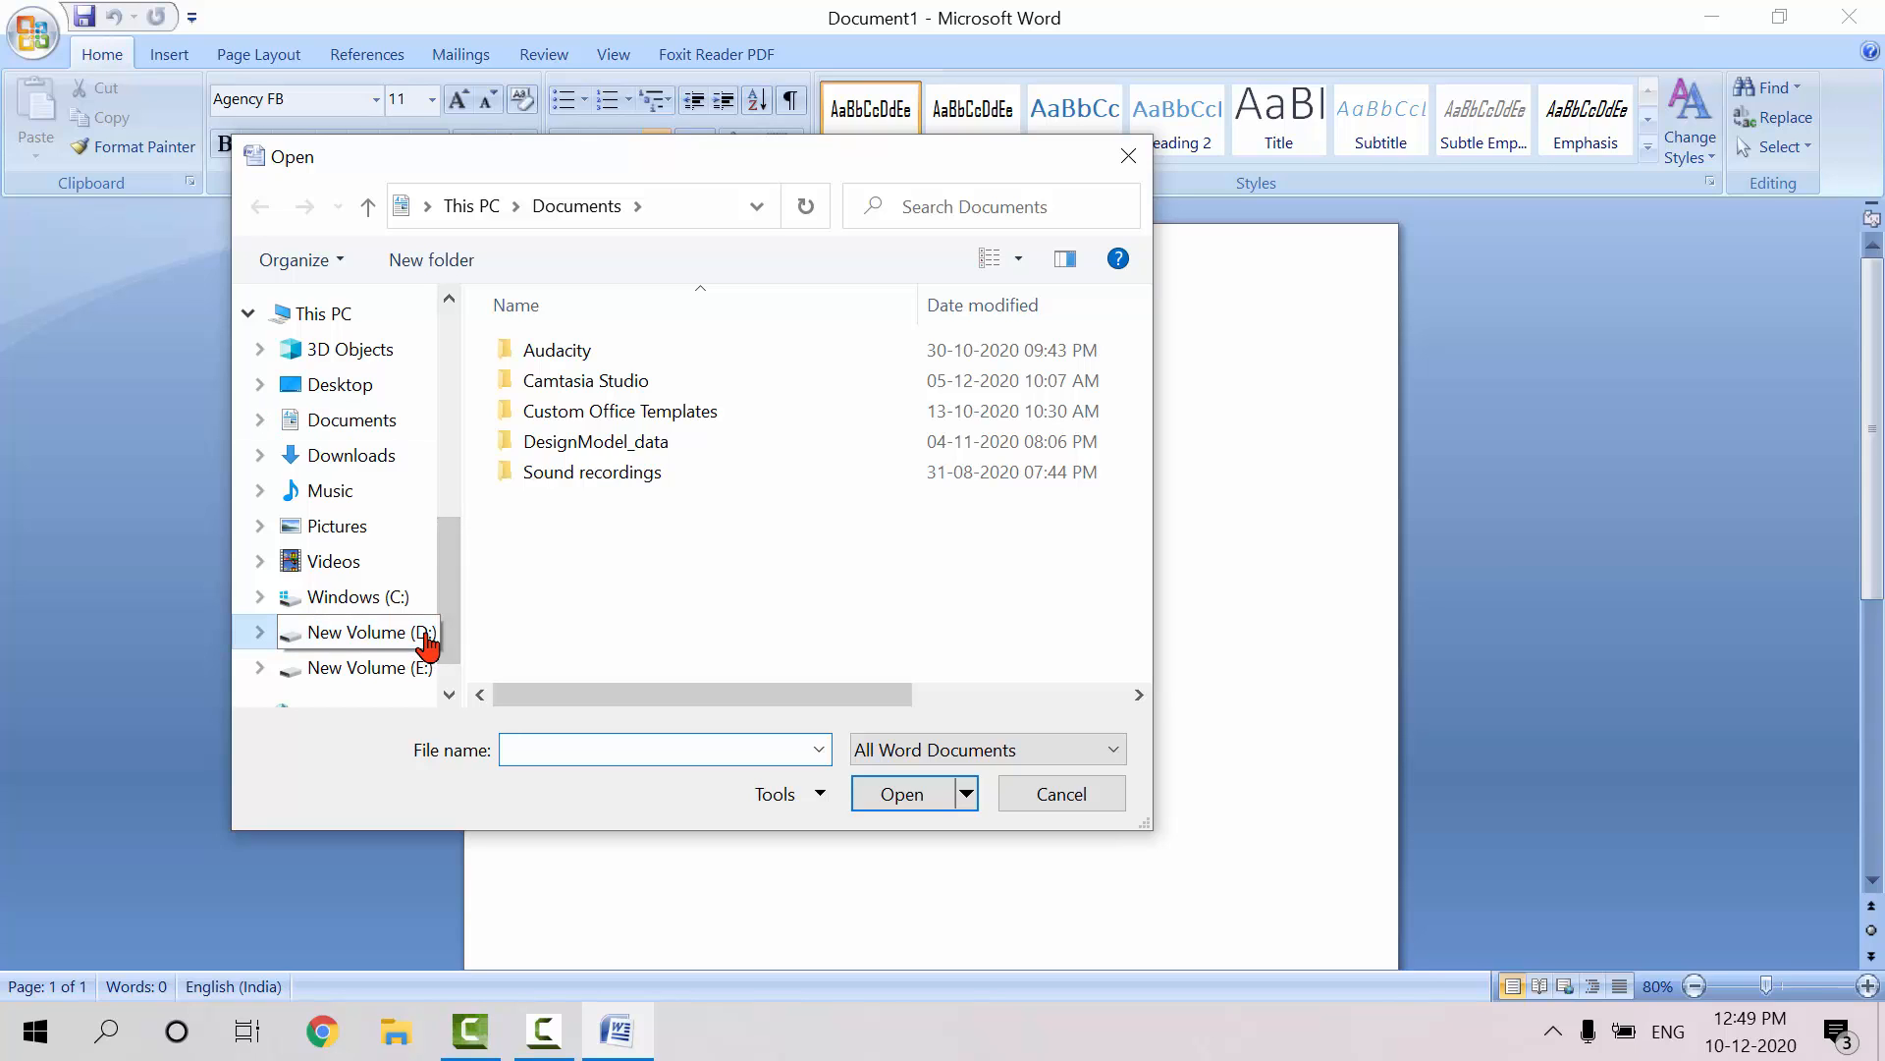
double_click(425, 638)
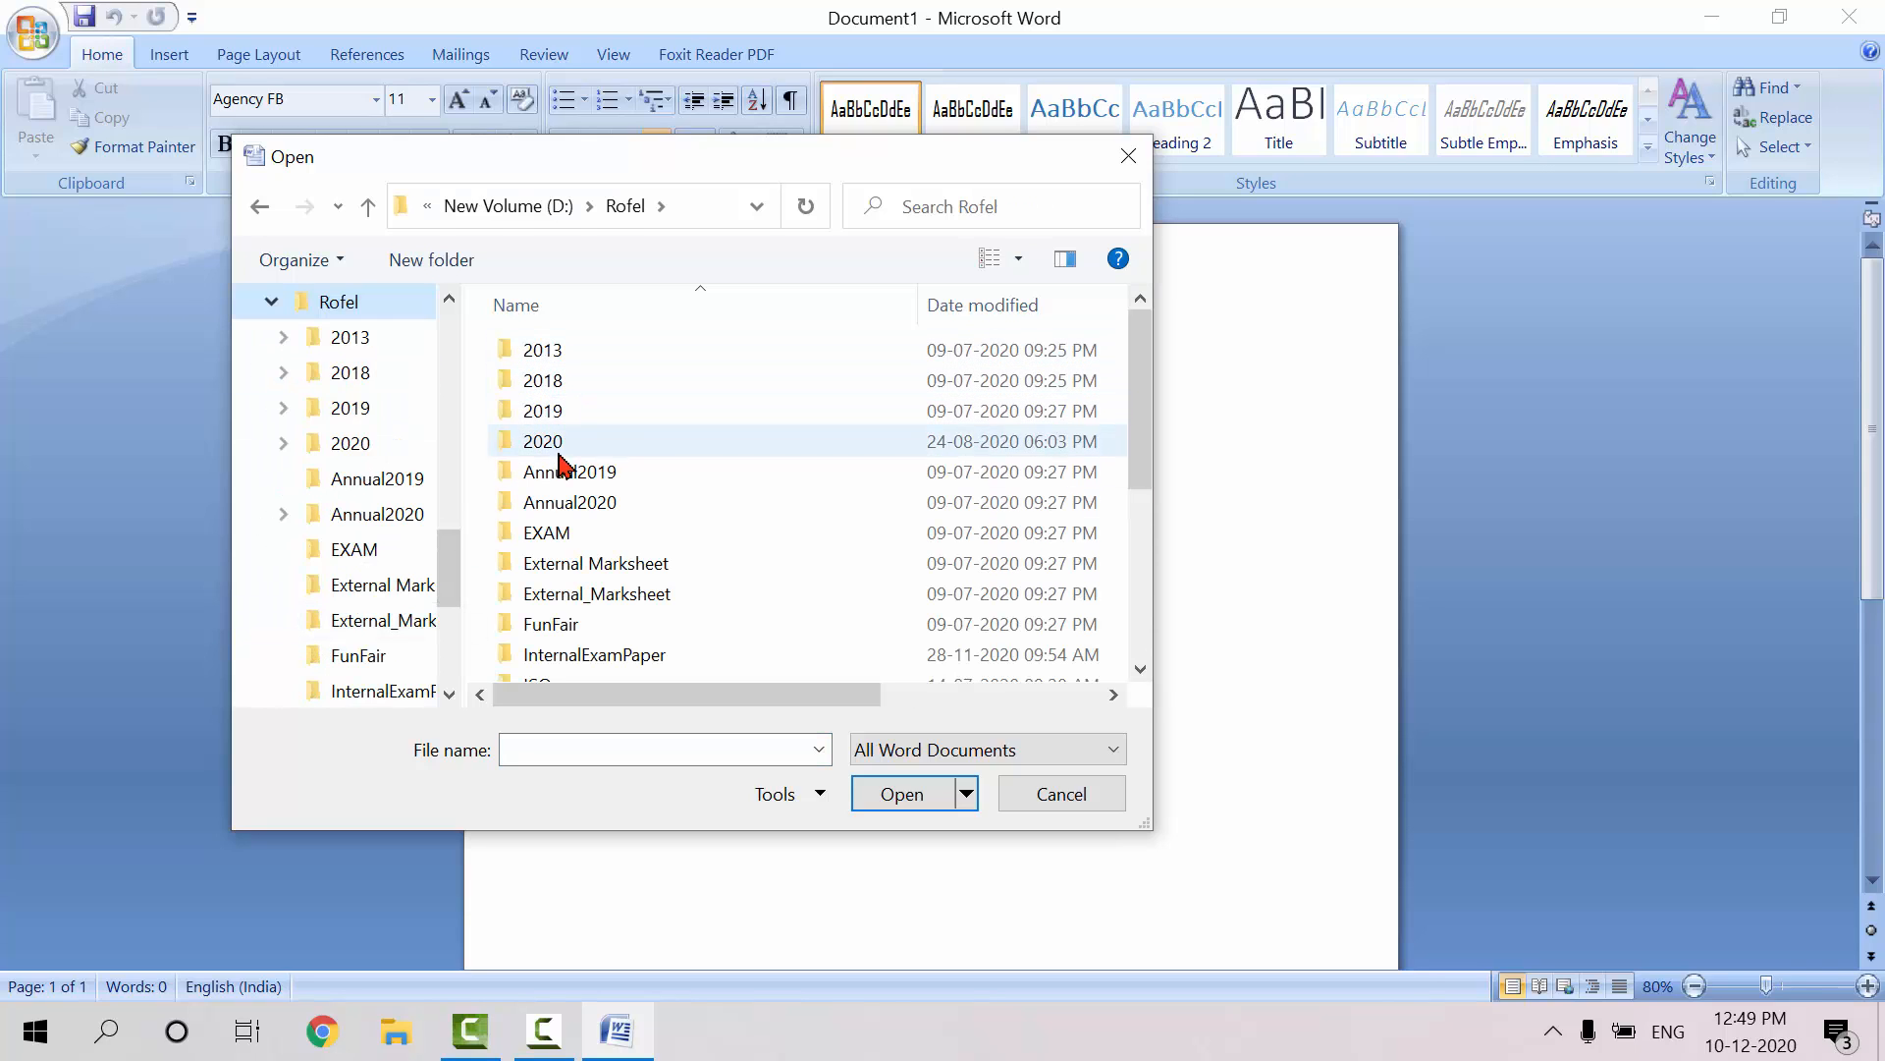
click(488, 208)
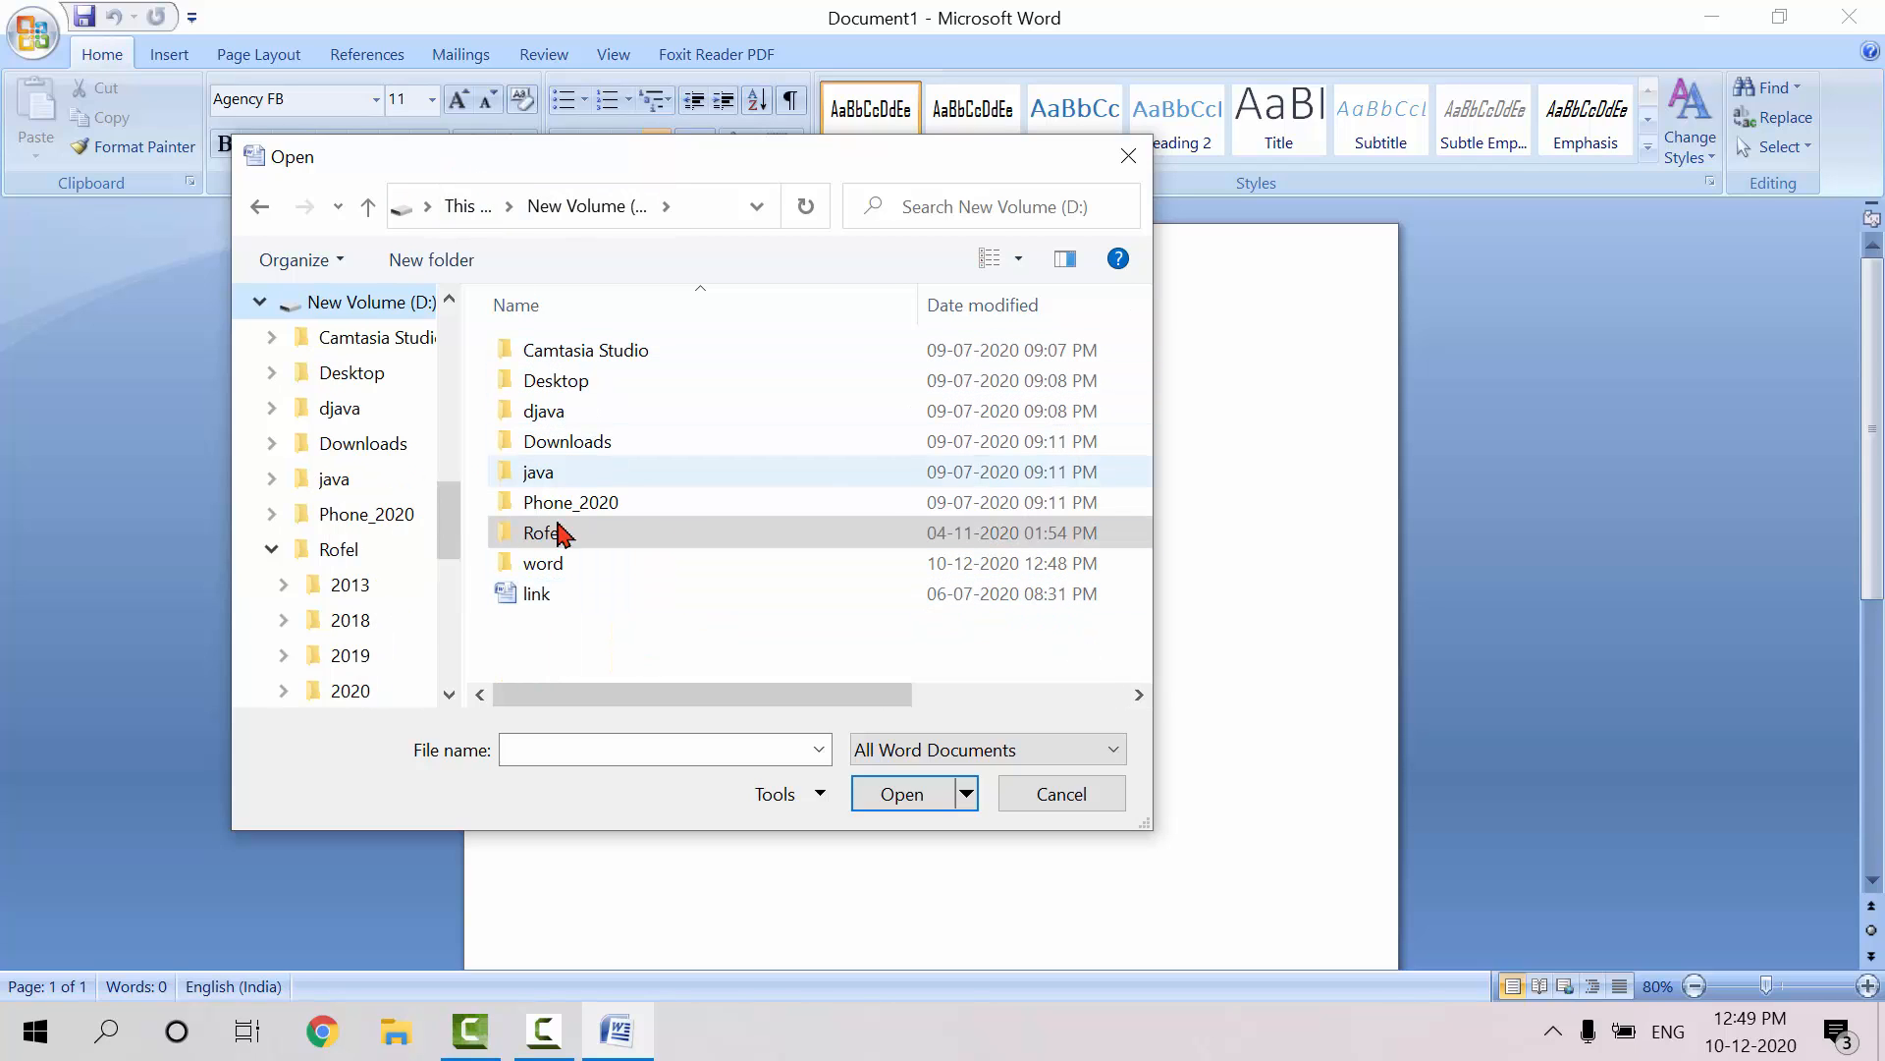
double_click(565, 572)
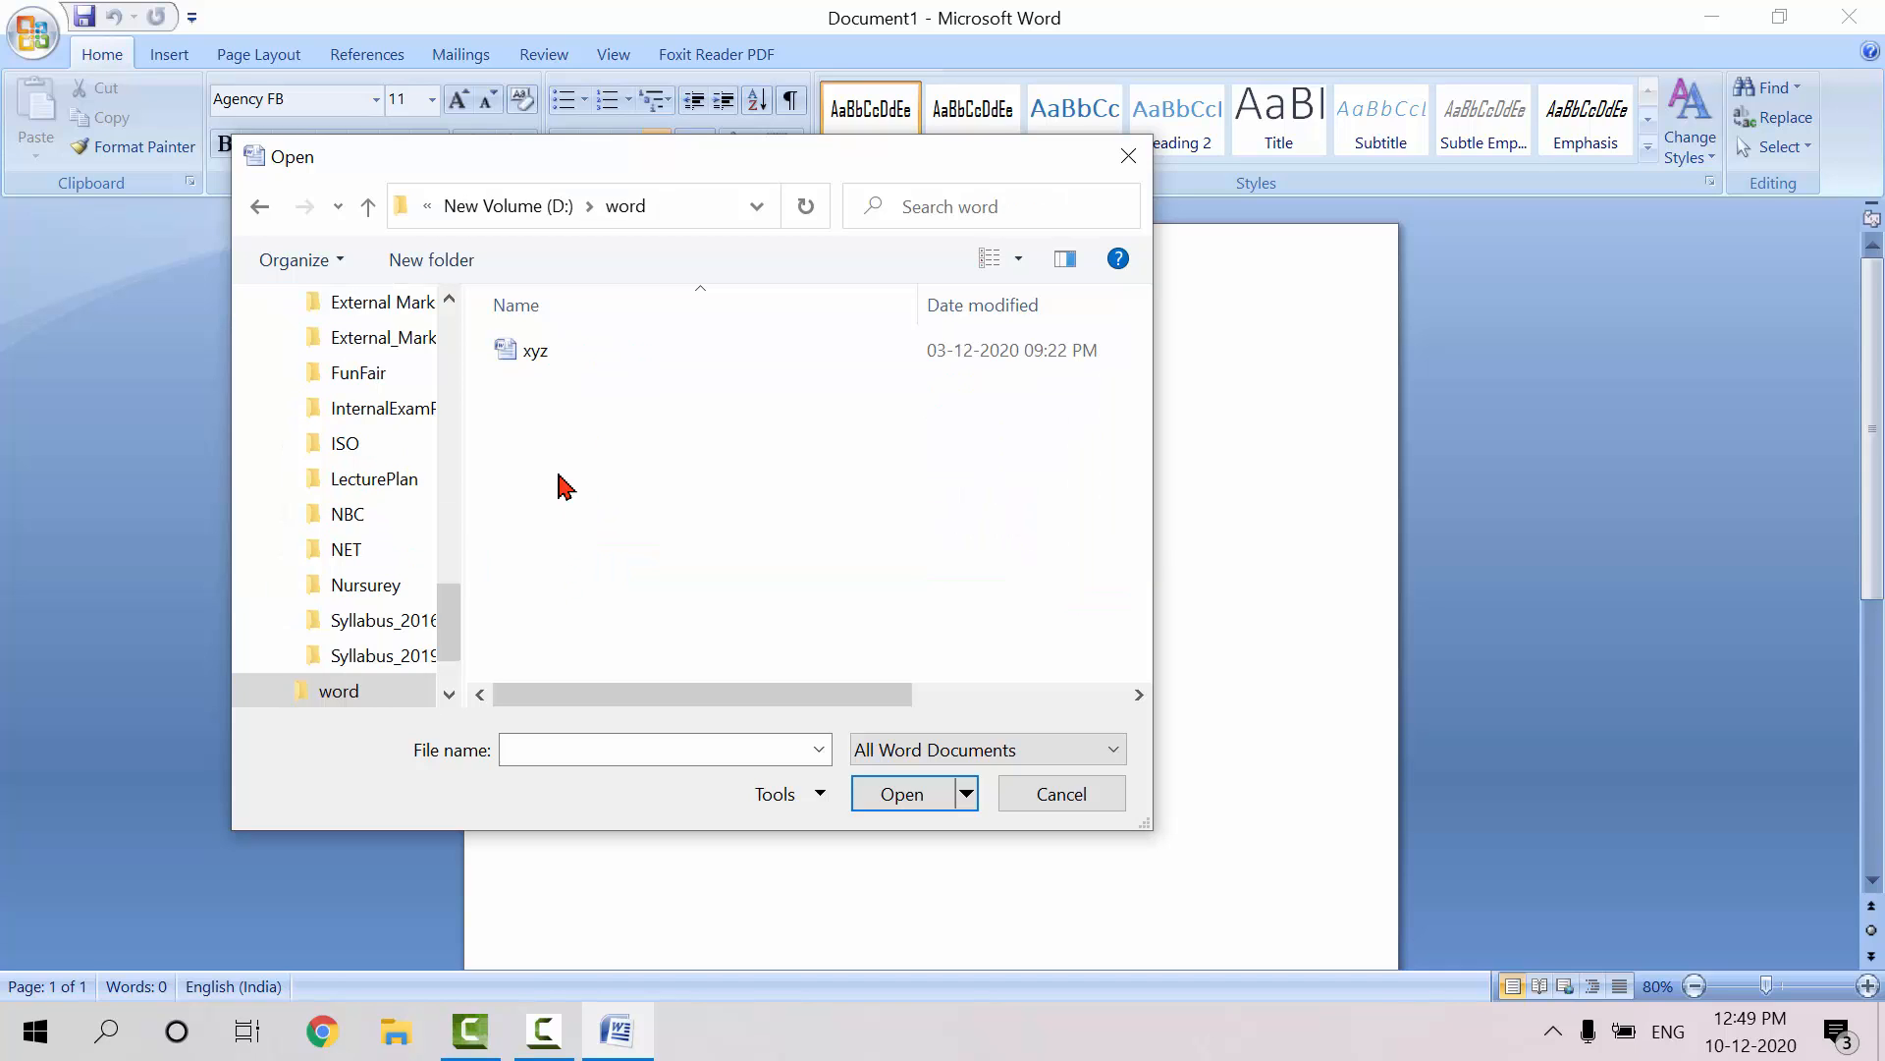
double_click(535, 351)
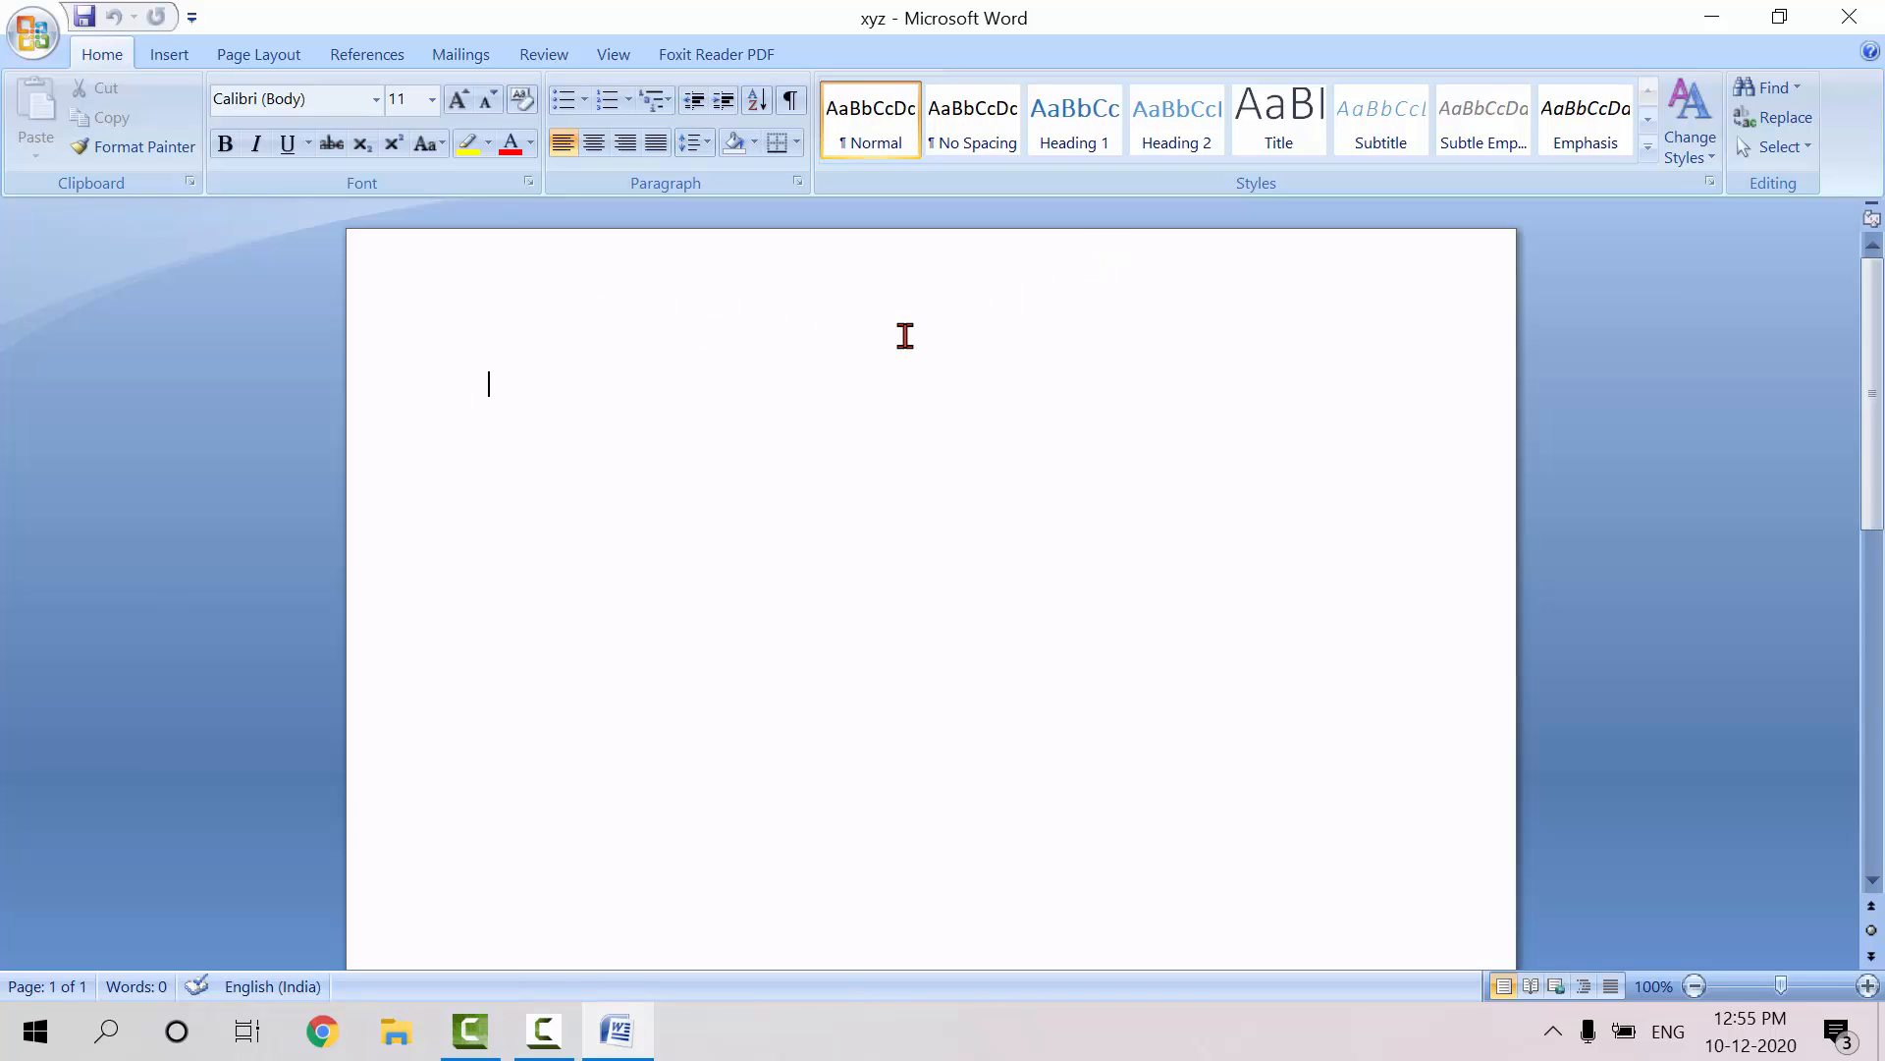
- Generate sample paragraphs in the empty document with the =rand() function
text(=rand)
text(())
key(Return)
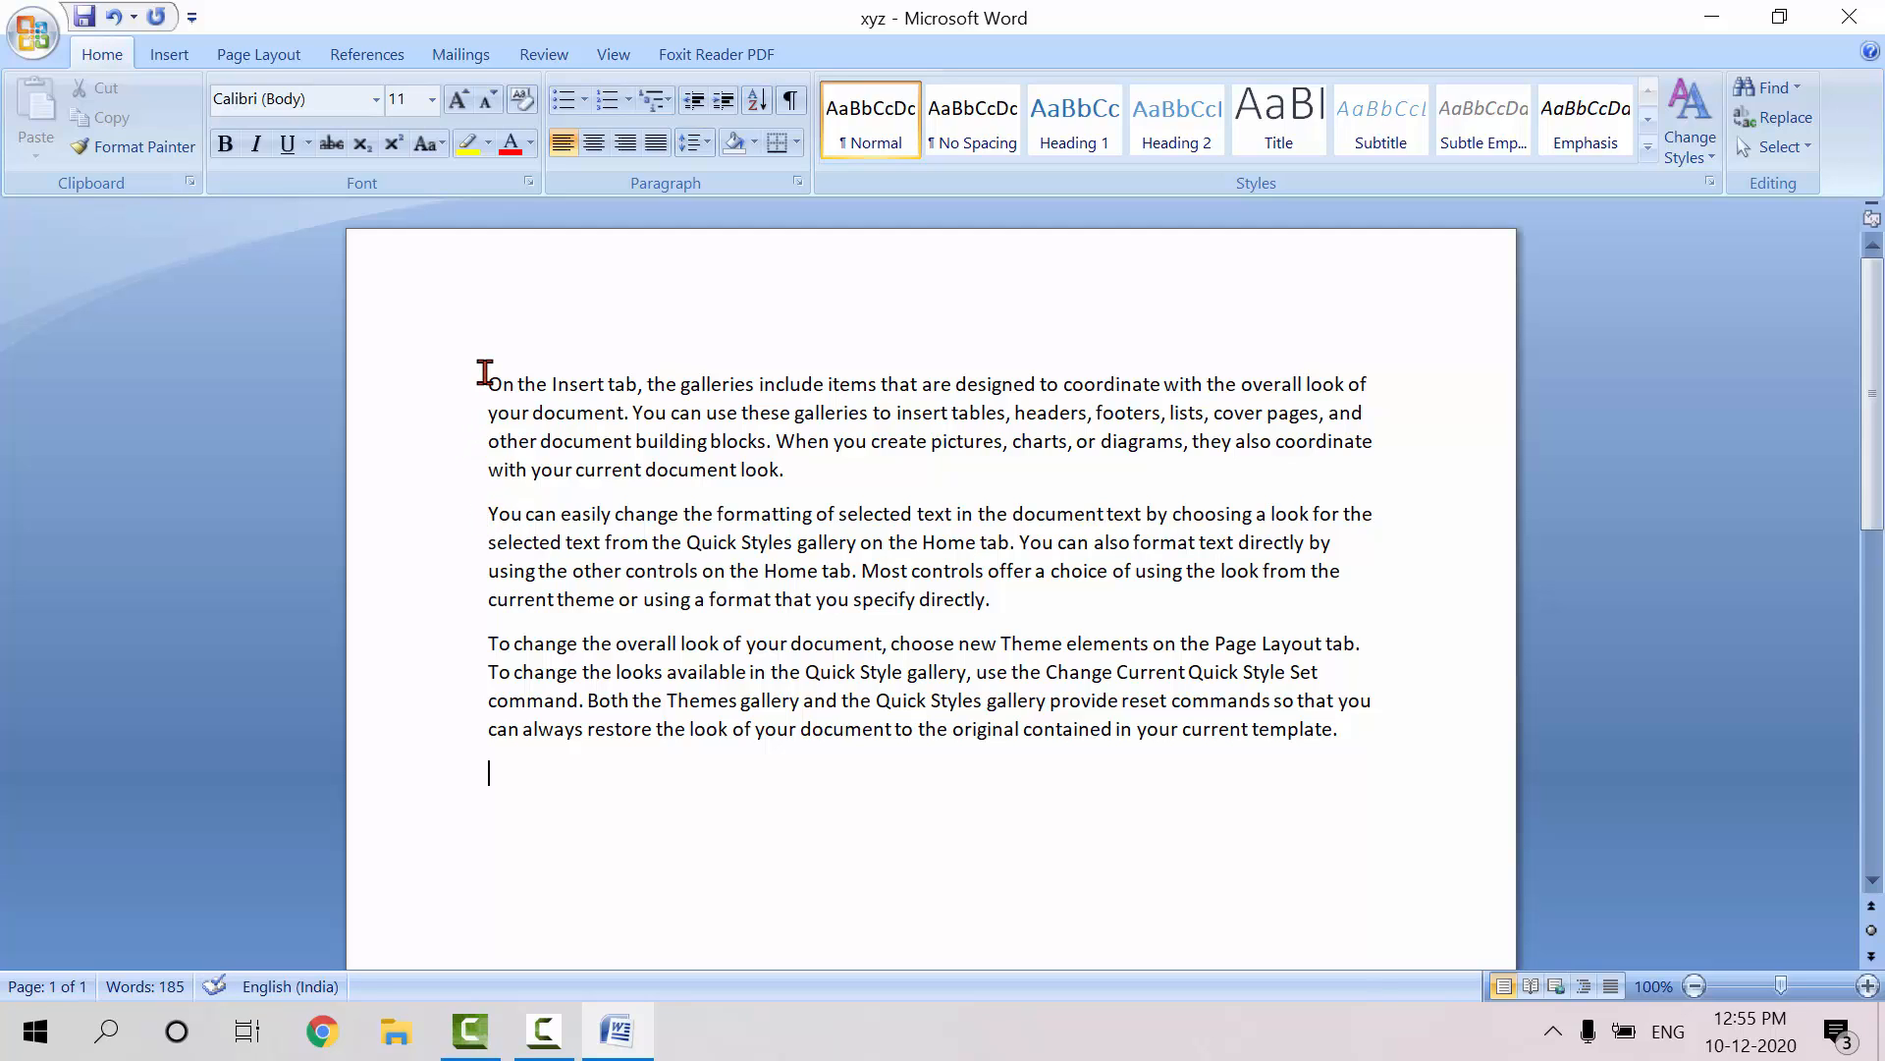
- Try the Title style on the first paragraph, replace it with the Heading 1 style, and deselect the text
drag(488, 381, 807, 466)
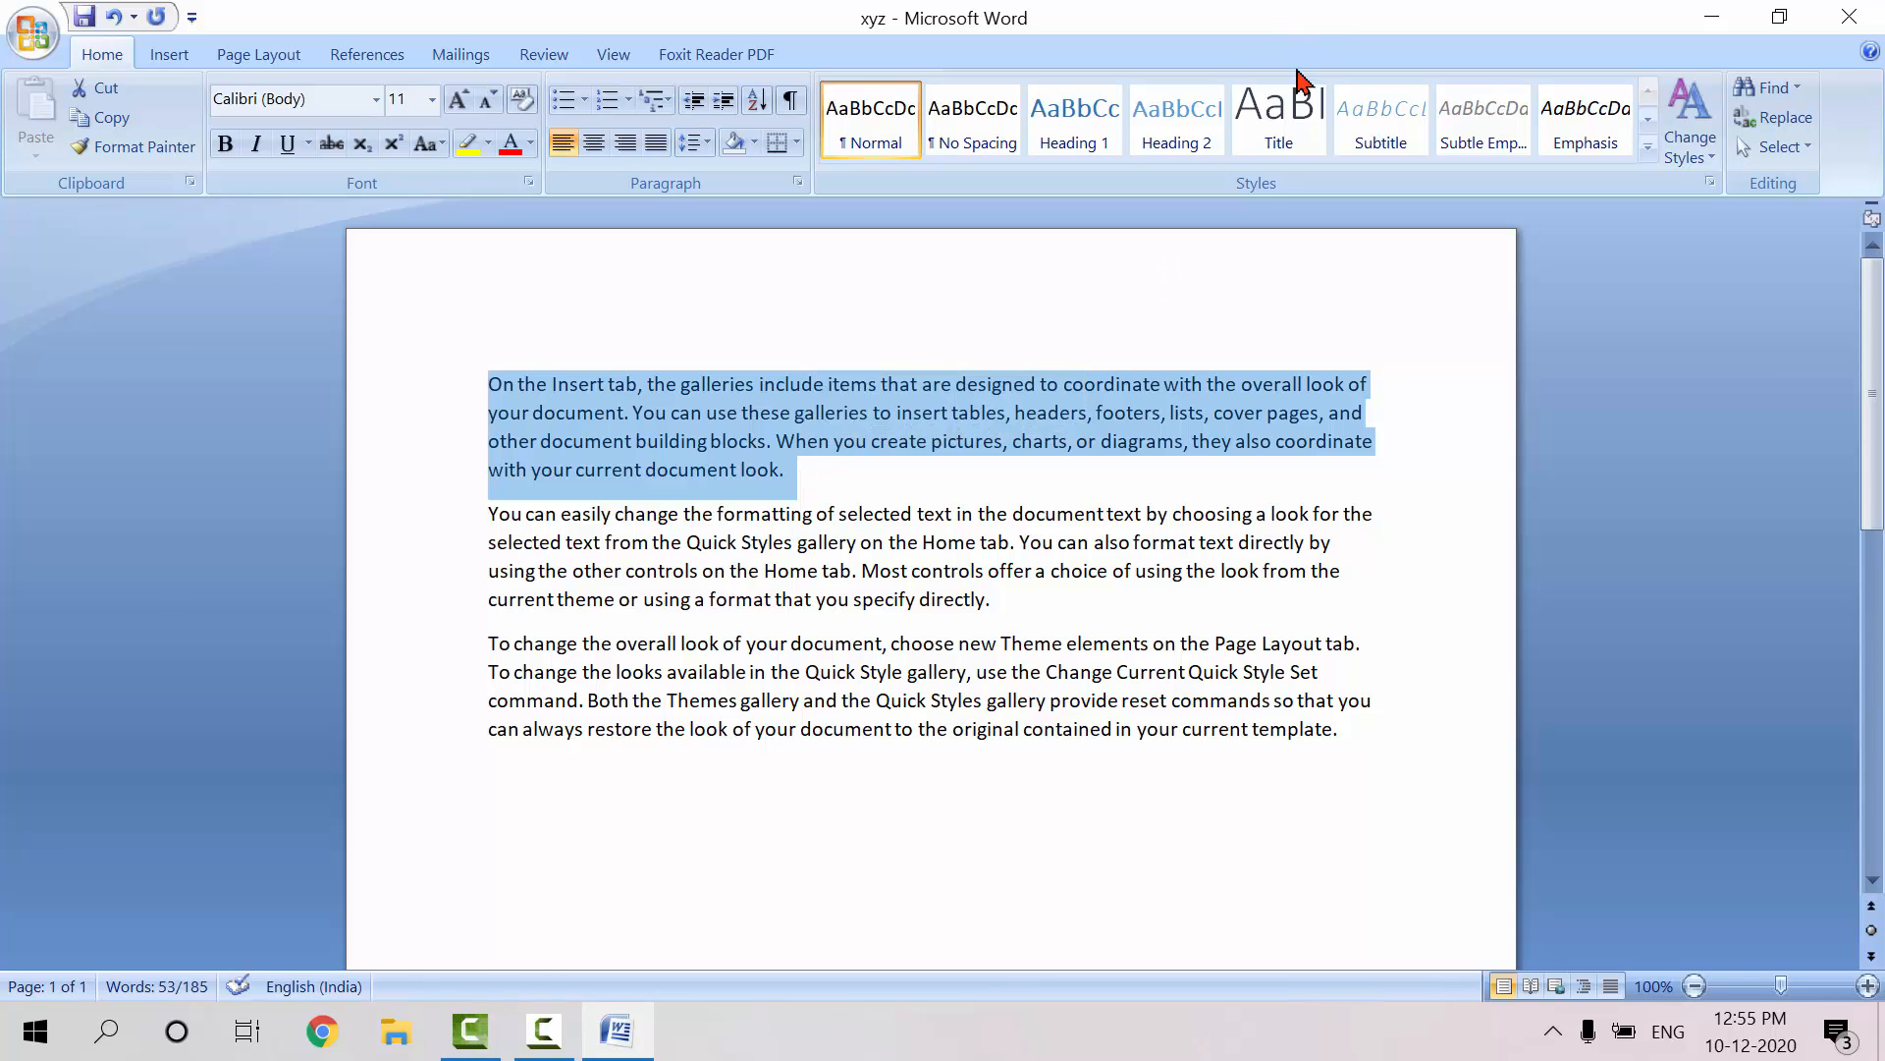
click(1301, 102)
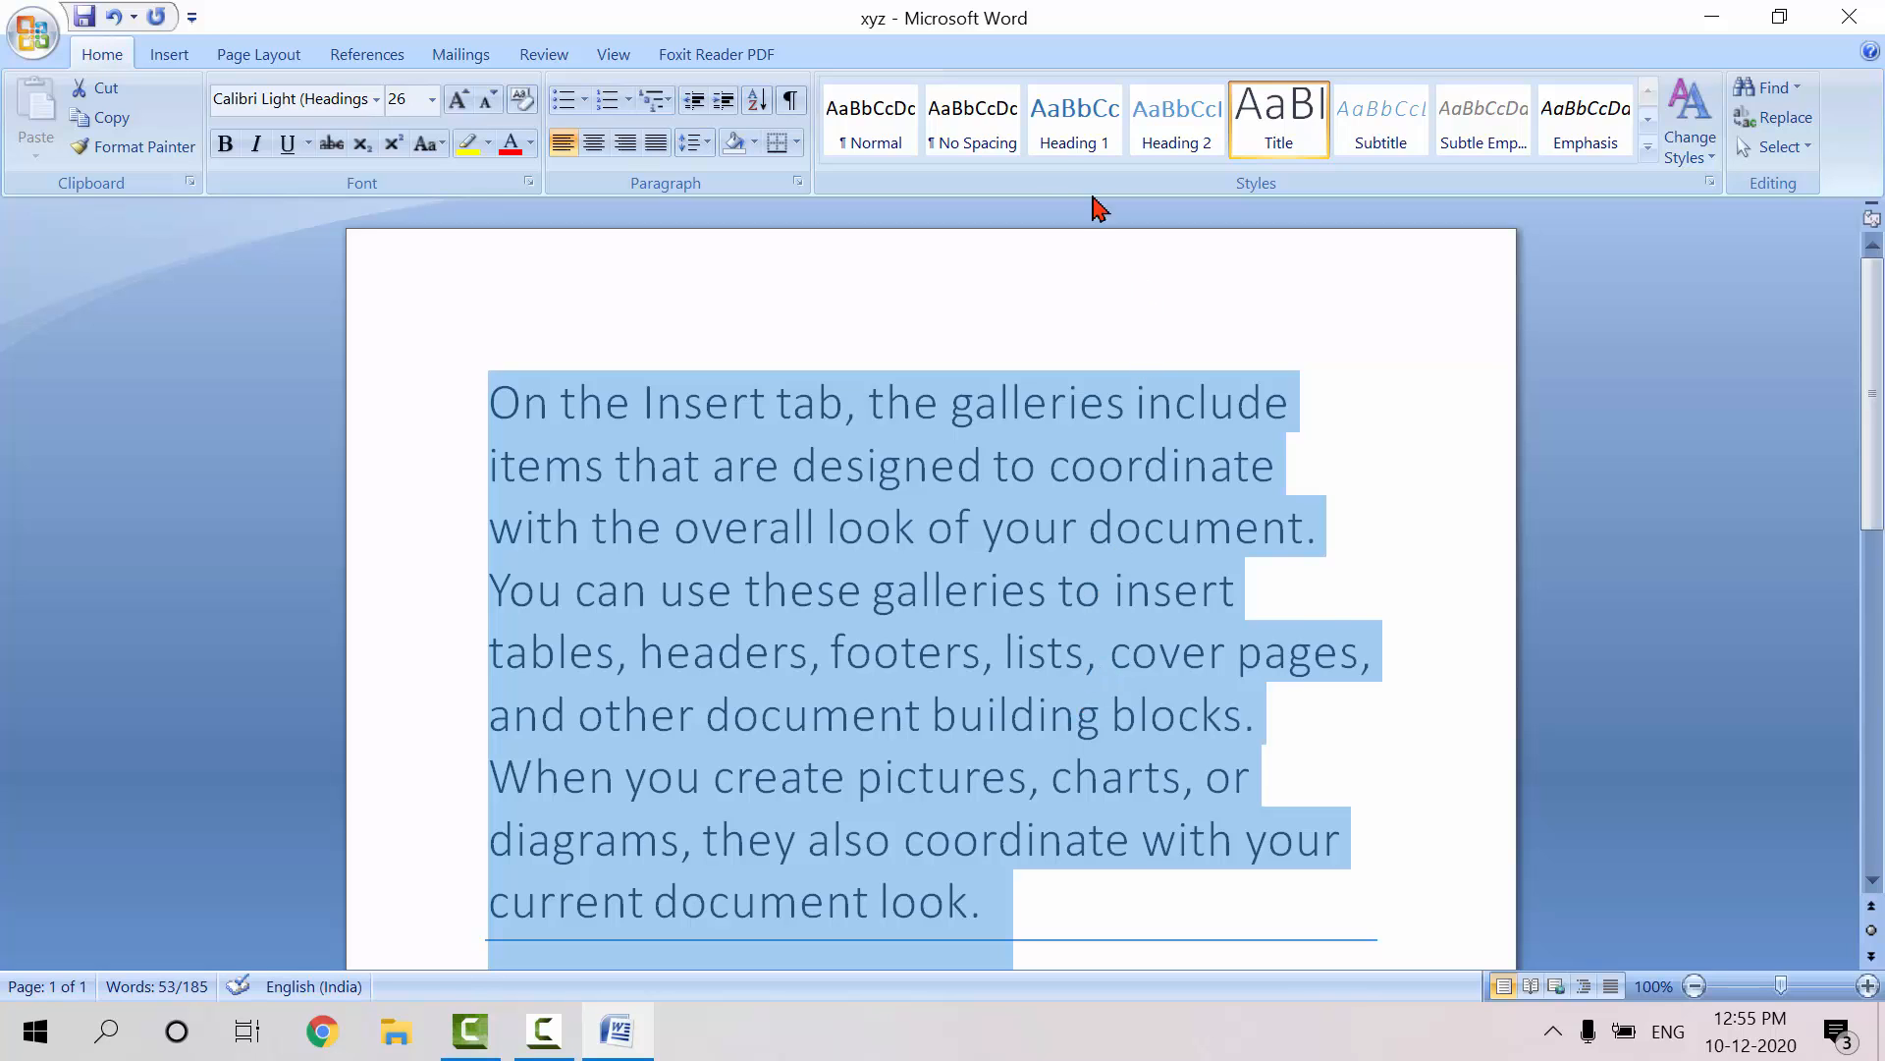
click(1061, 140)
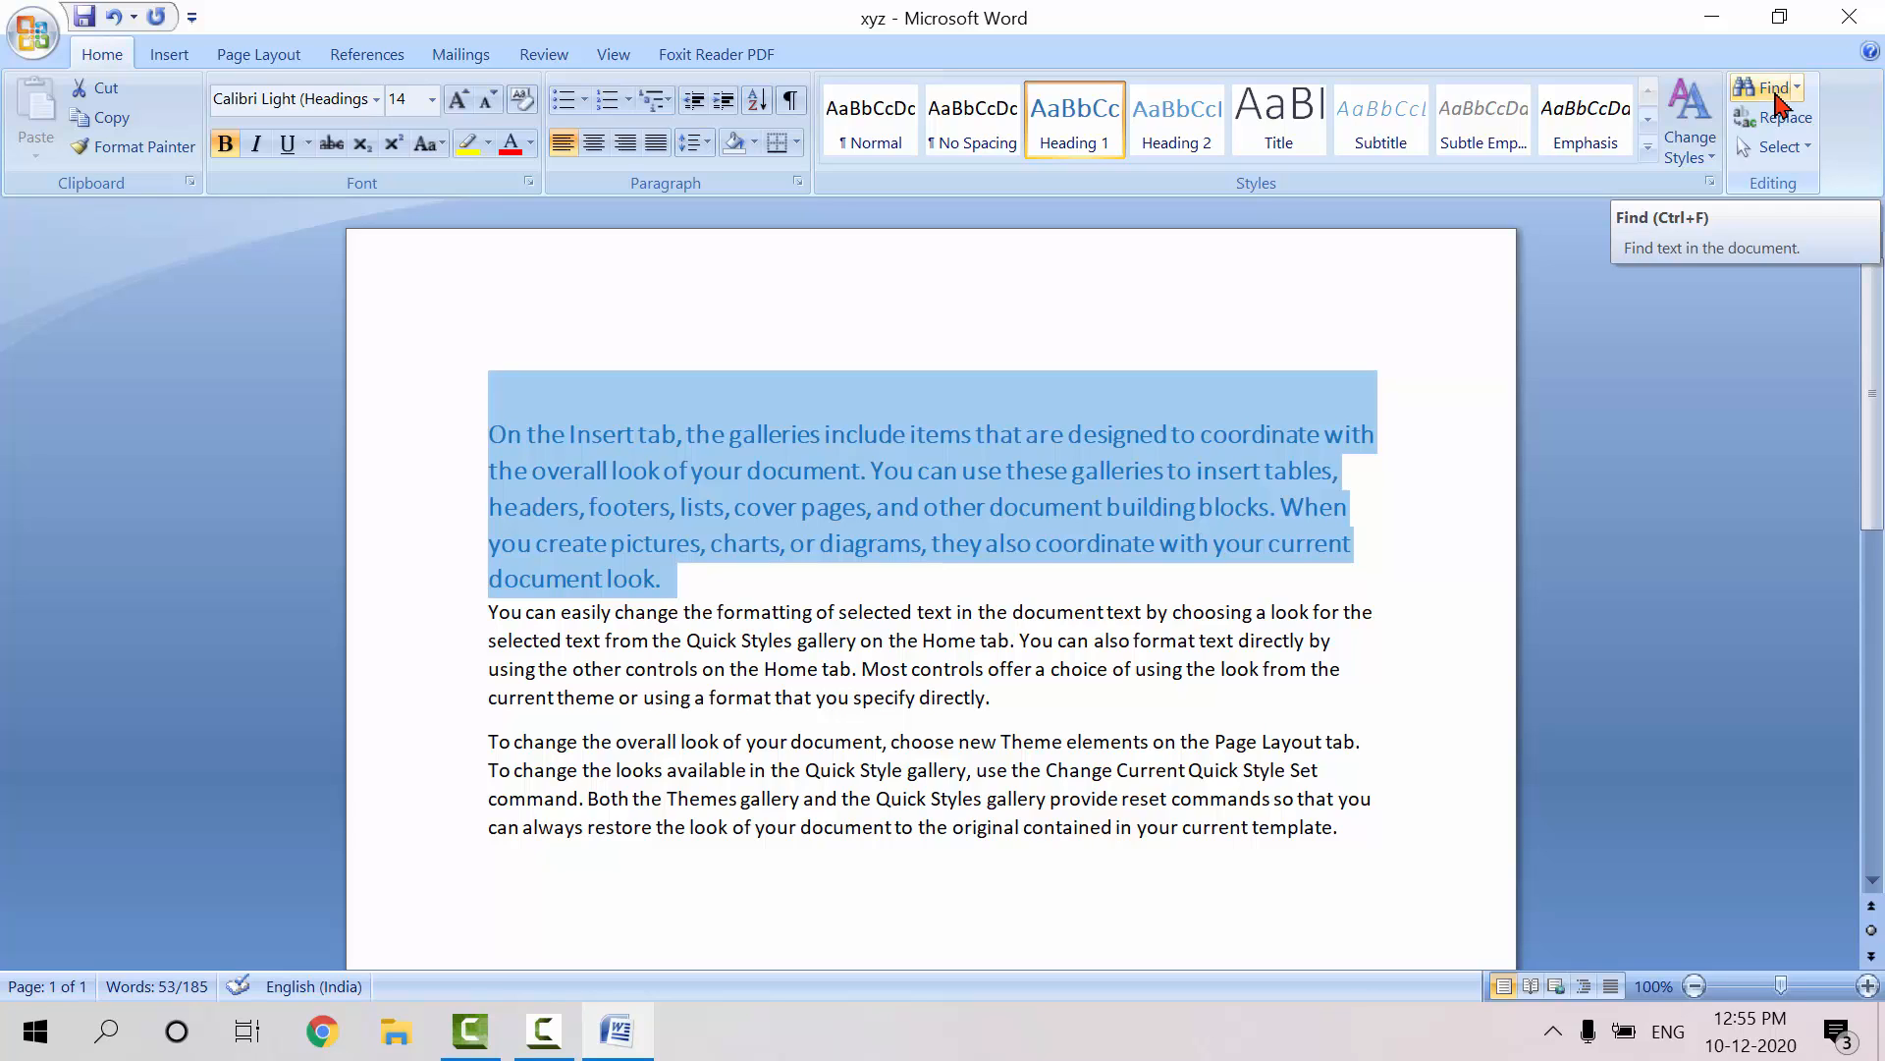
click(1210, 711)
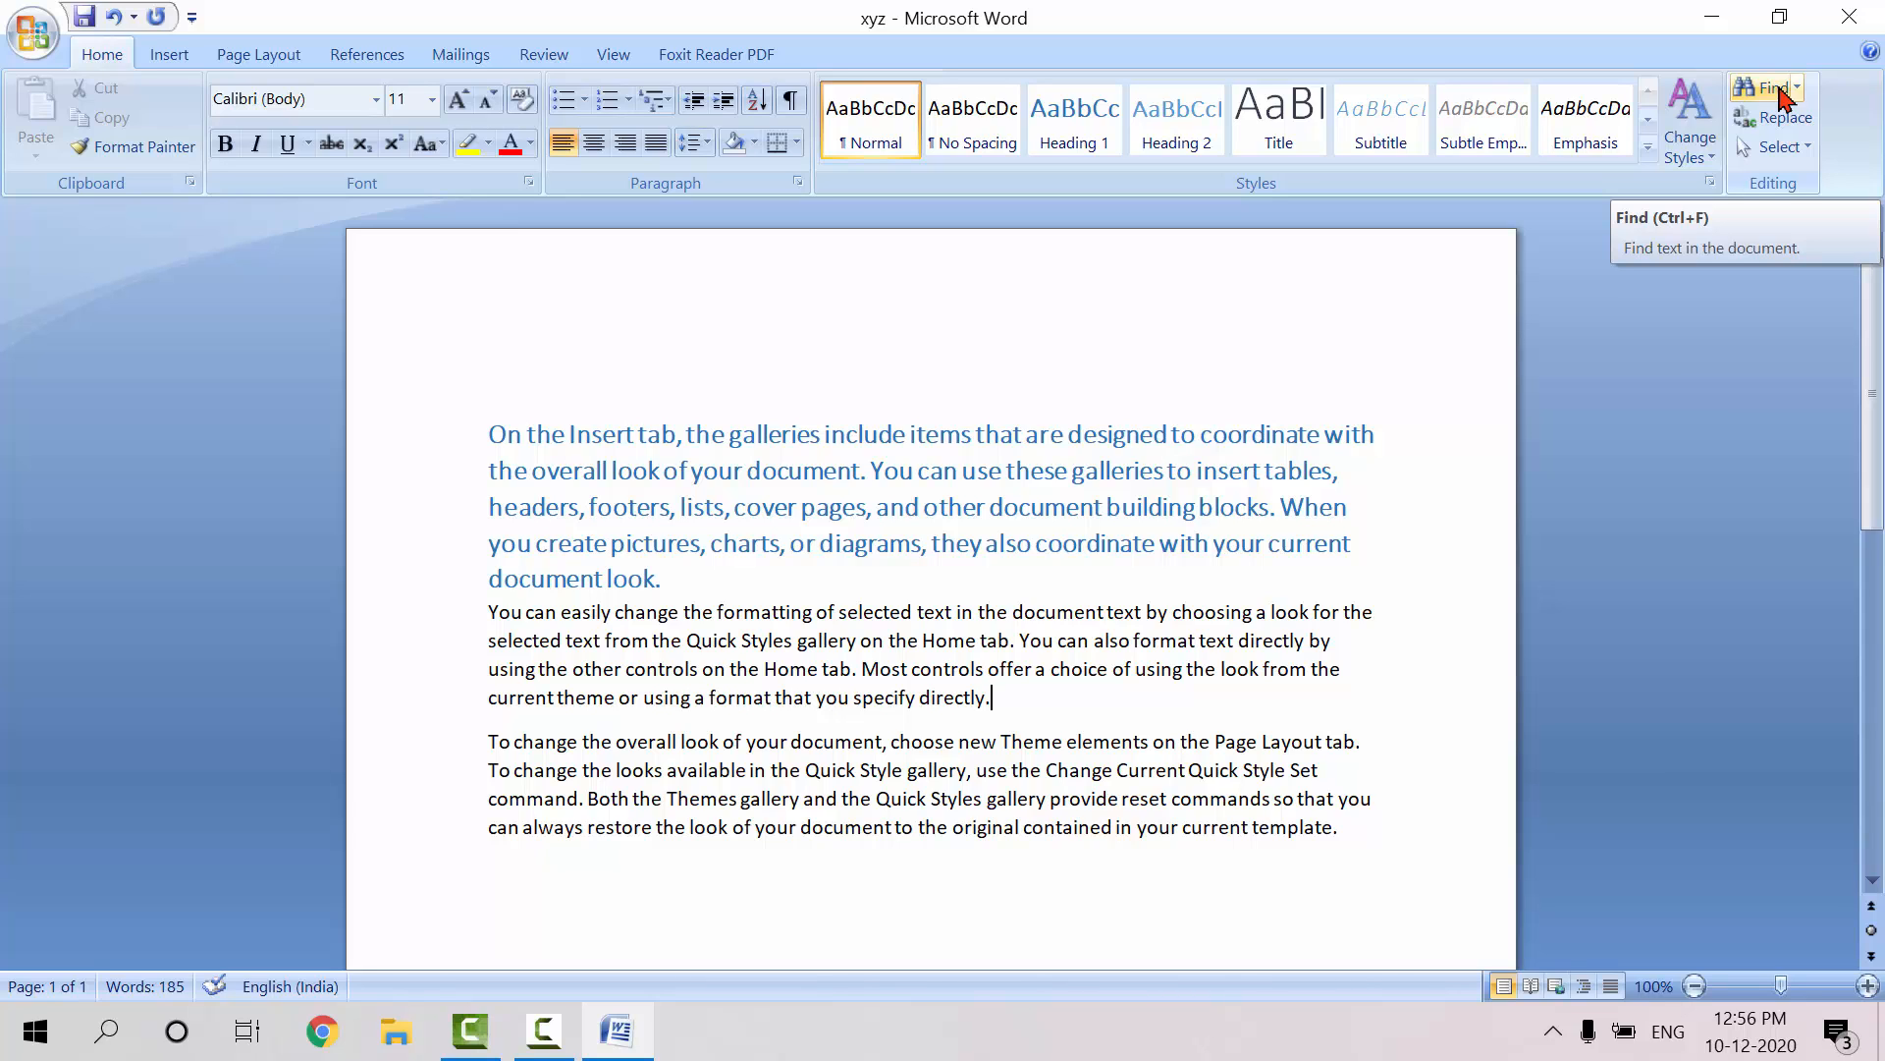
- Find each occurrence of "insert" through to the end of the document search and close the Find and Replace dialog
click(1773, 88)
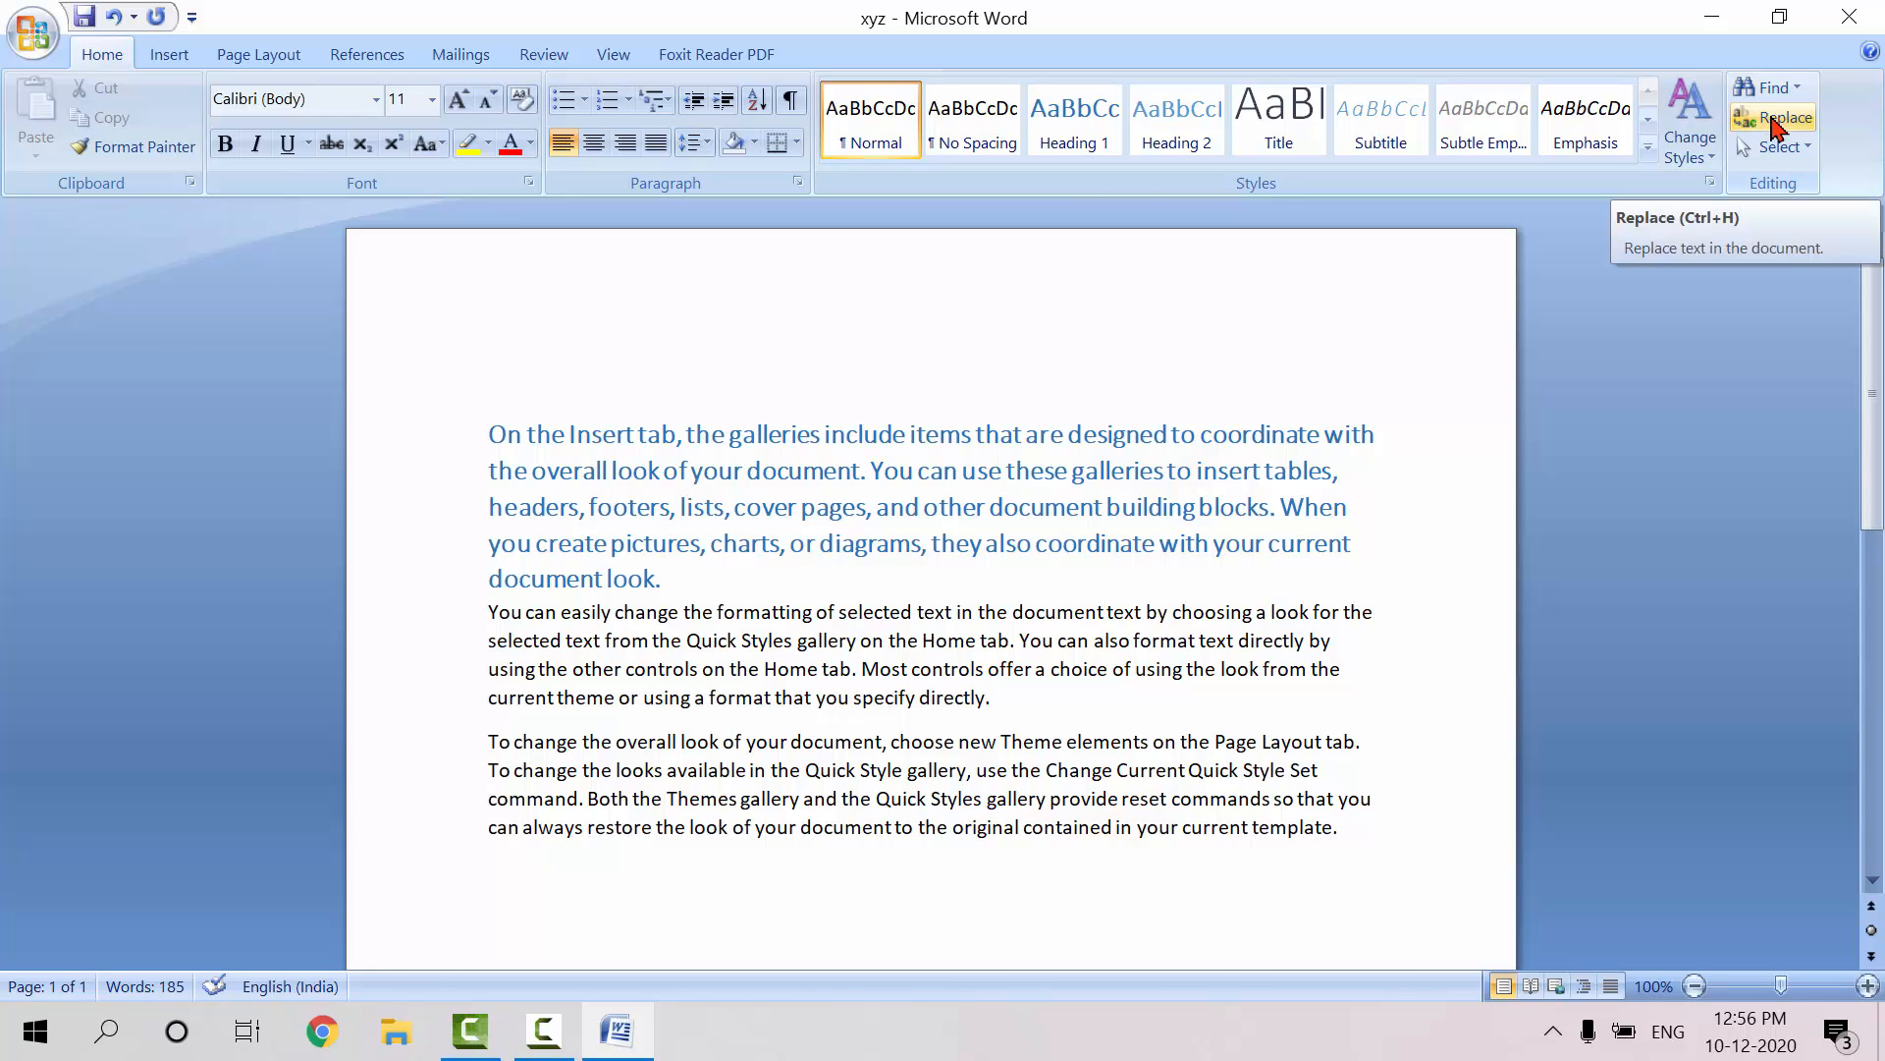
click(1777, 129)
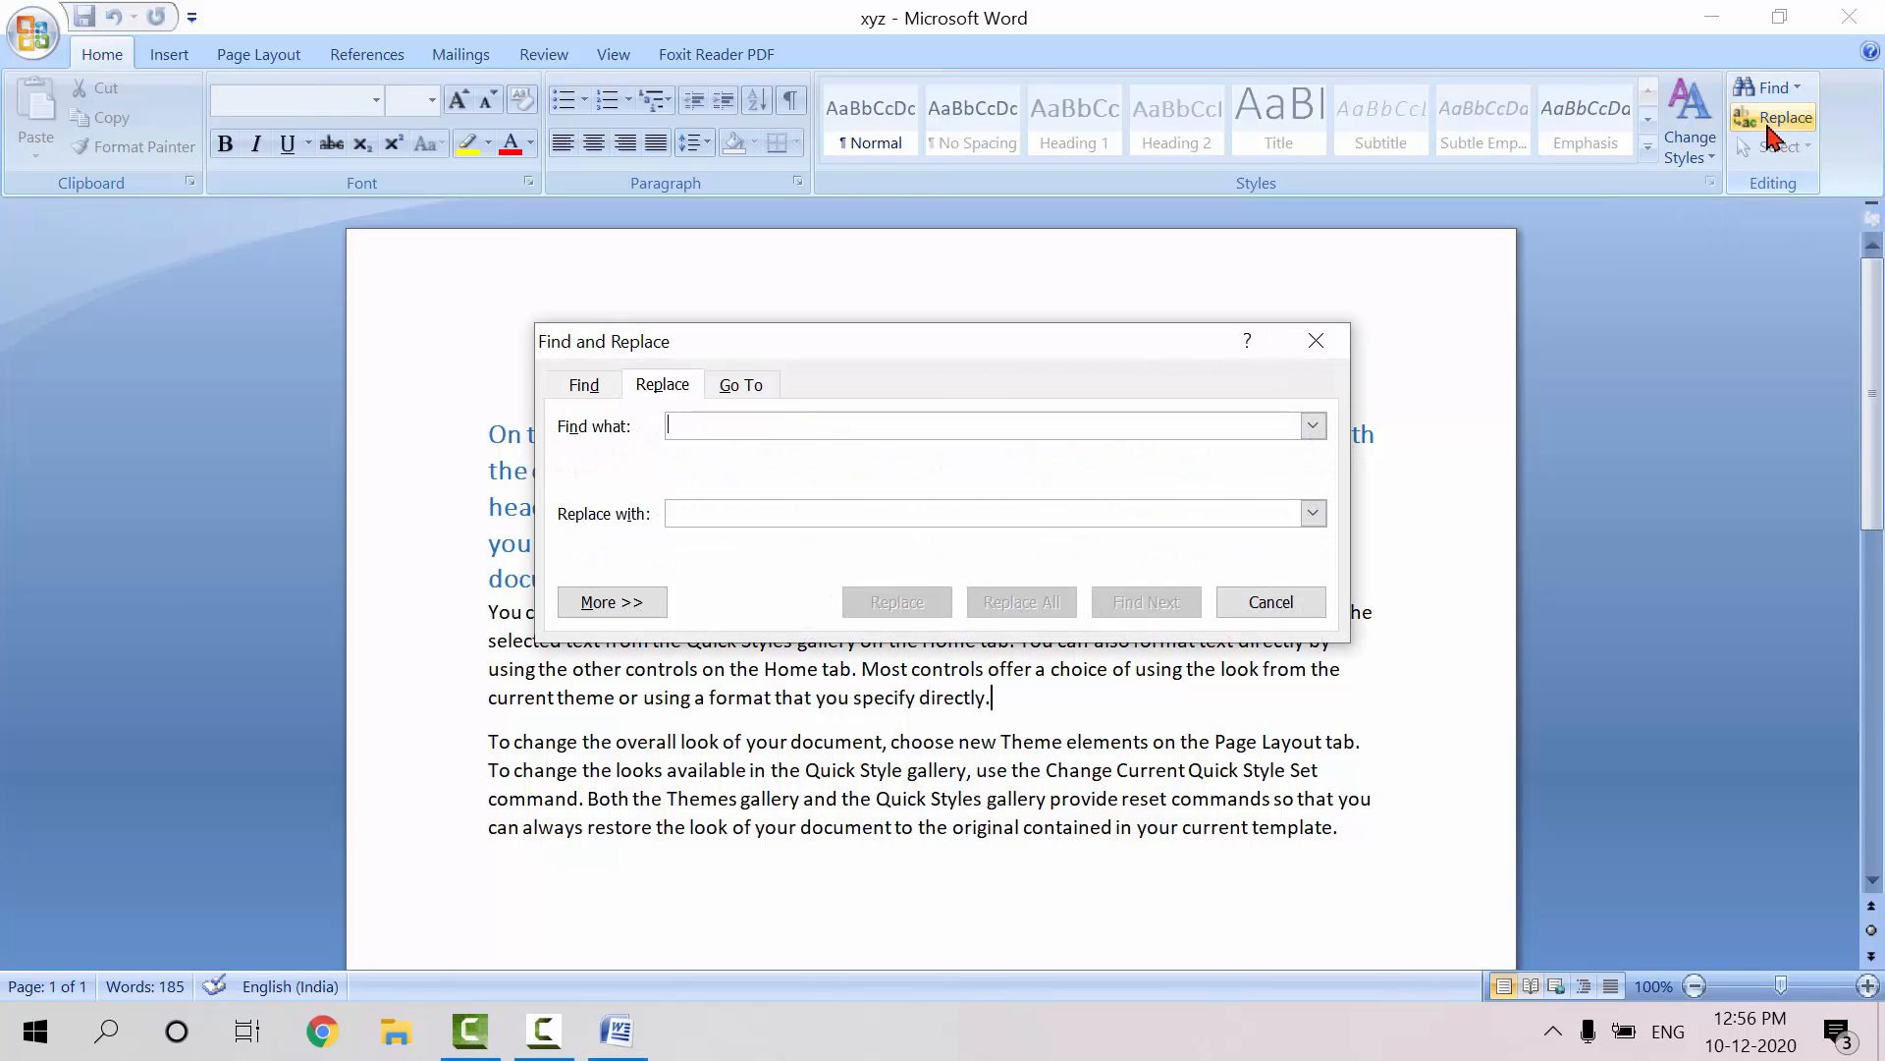
click(585, 386)
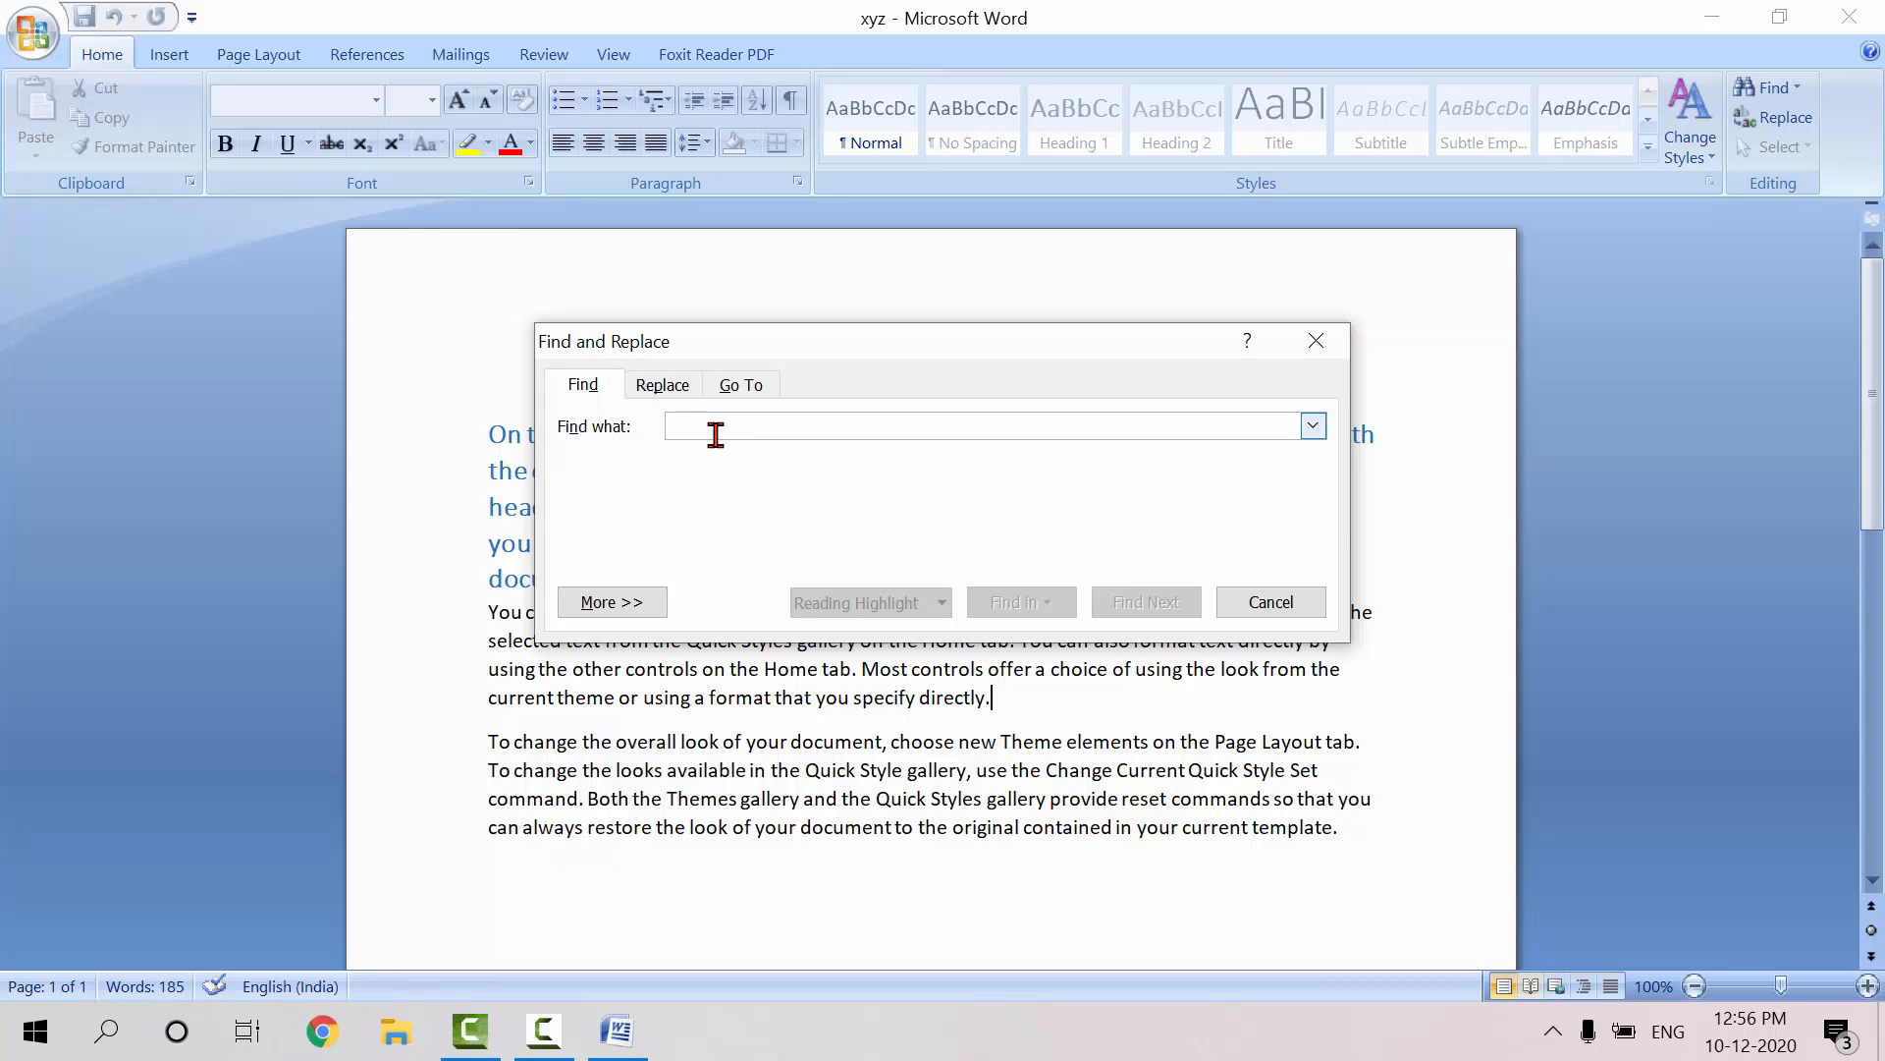
text(insert)
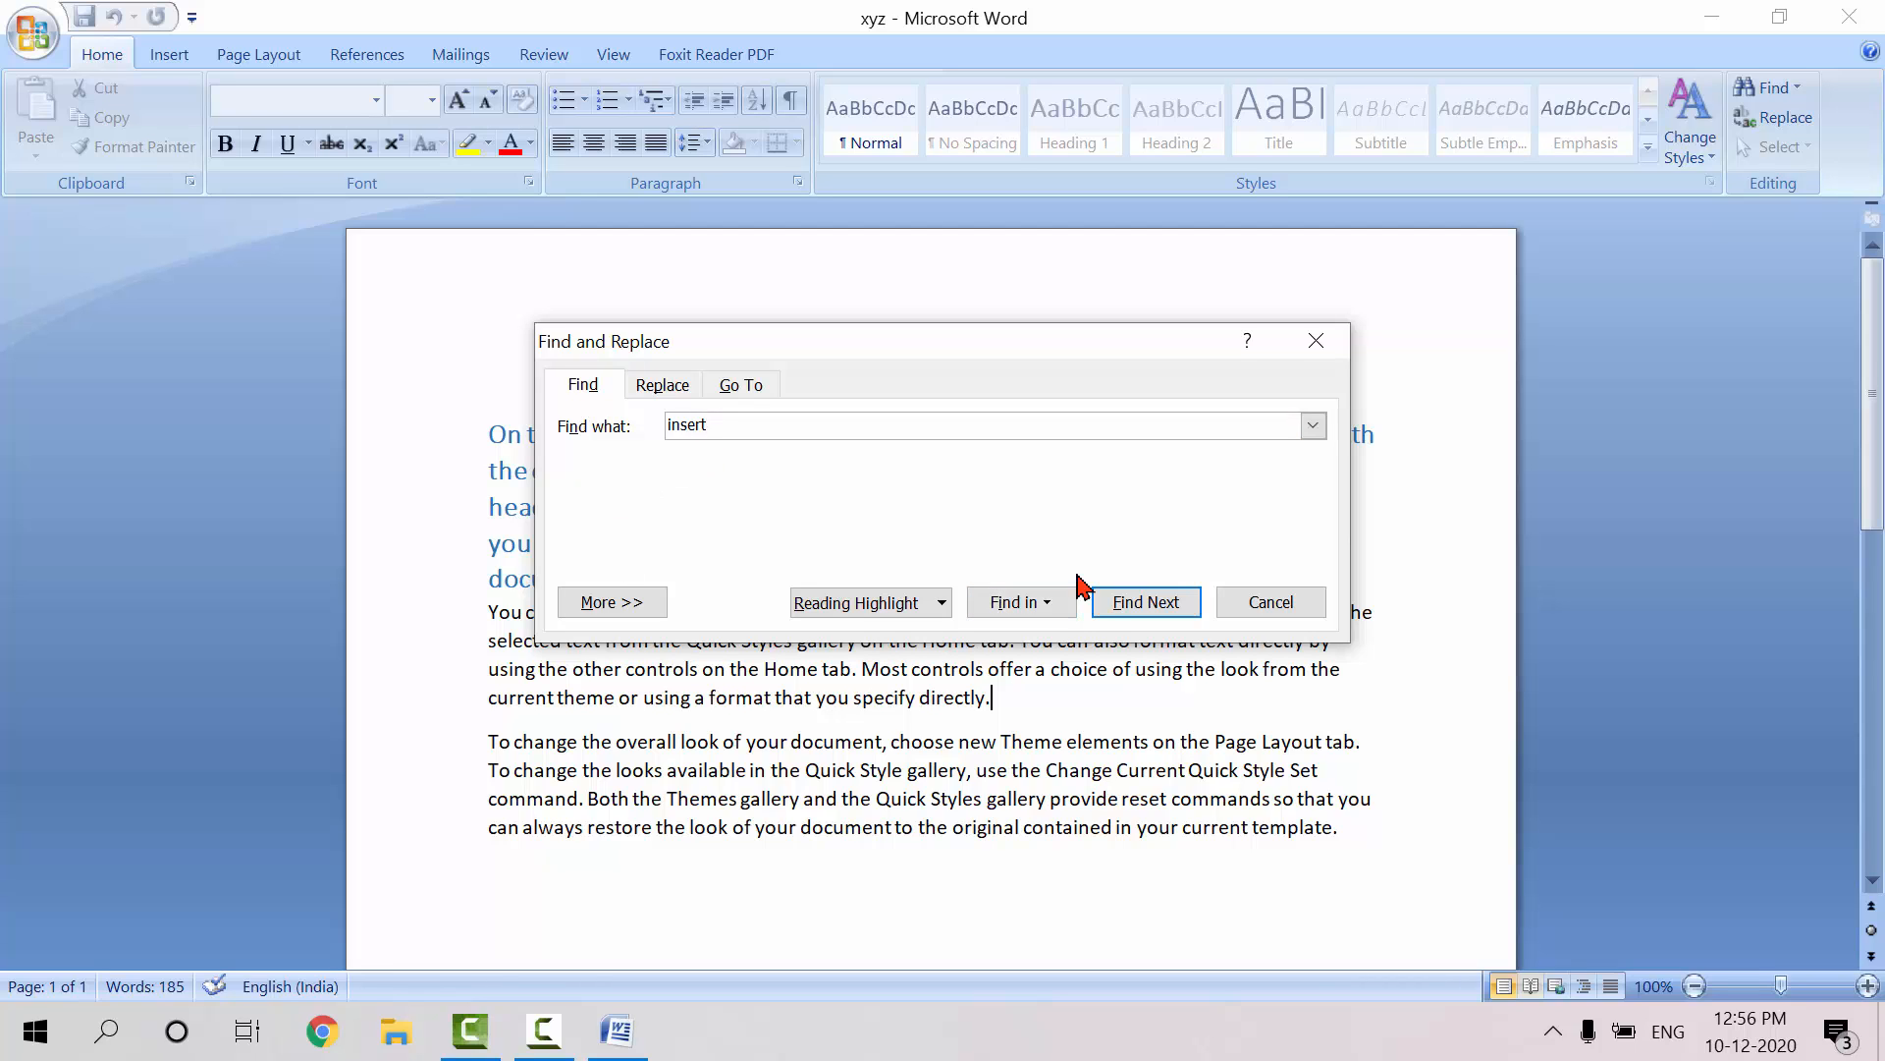
click(1127, 612)
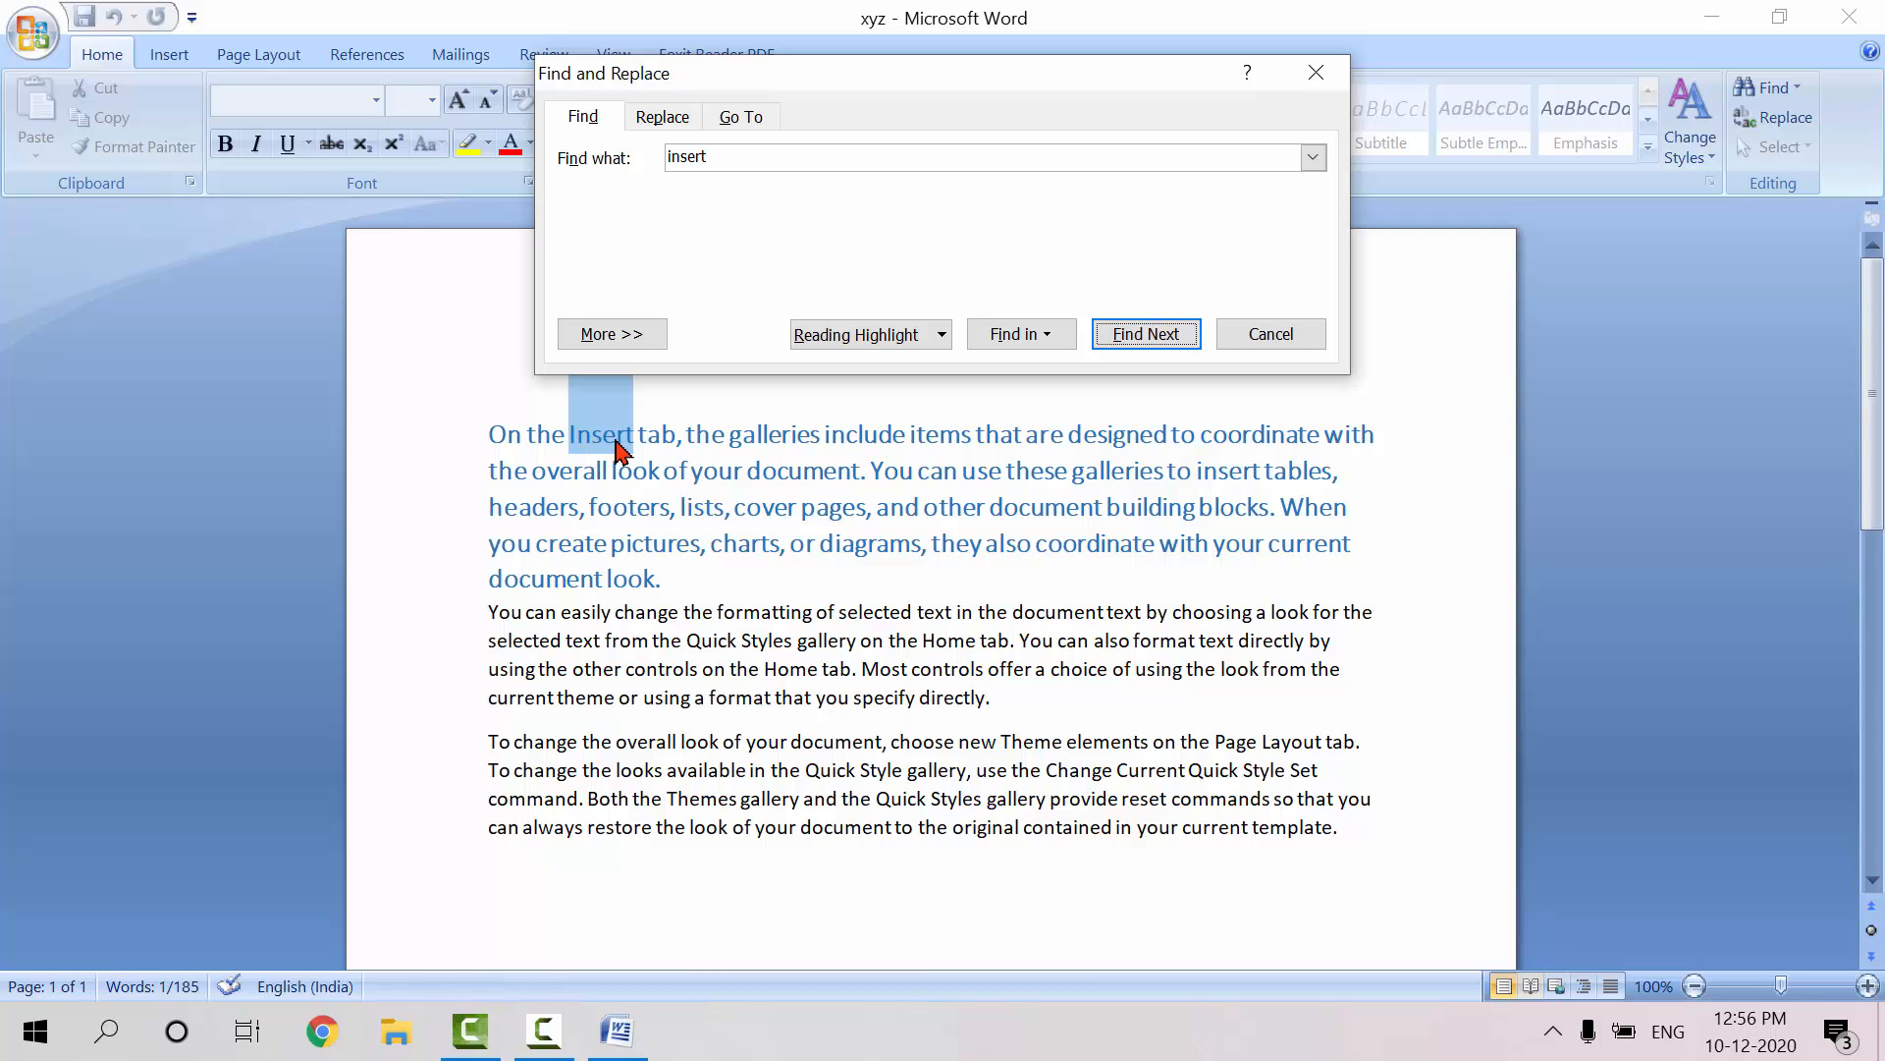
click(1167, 340)
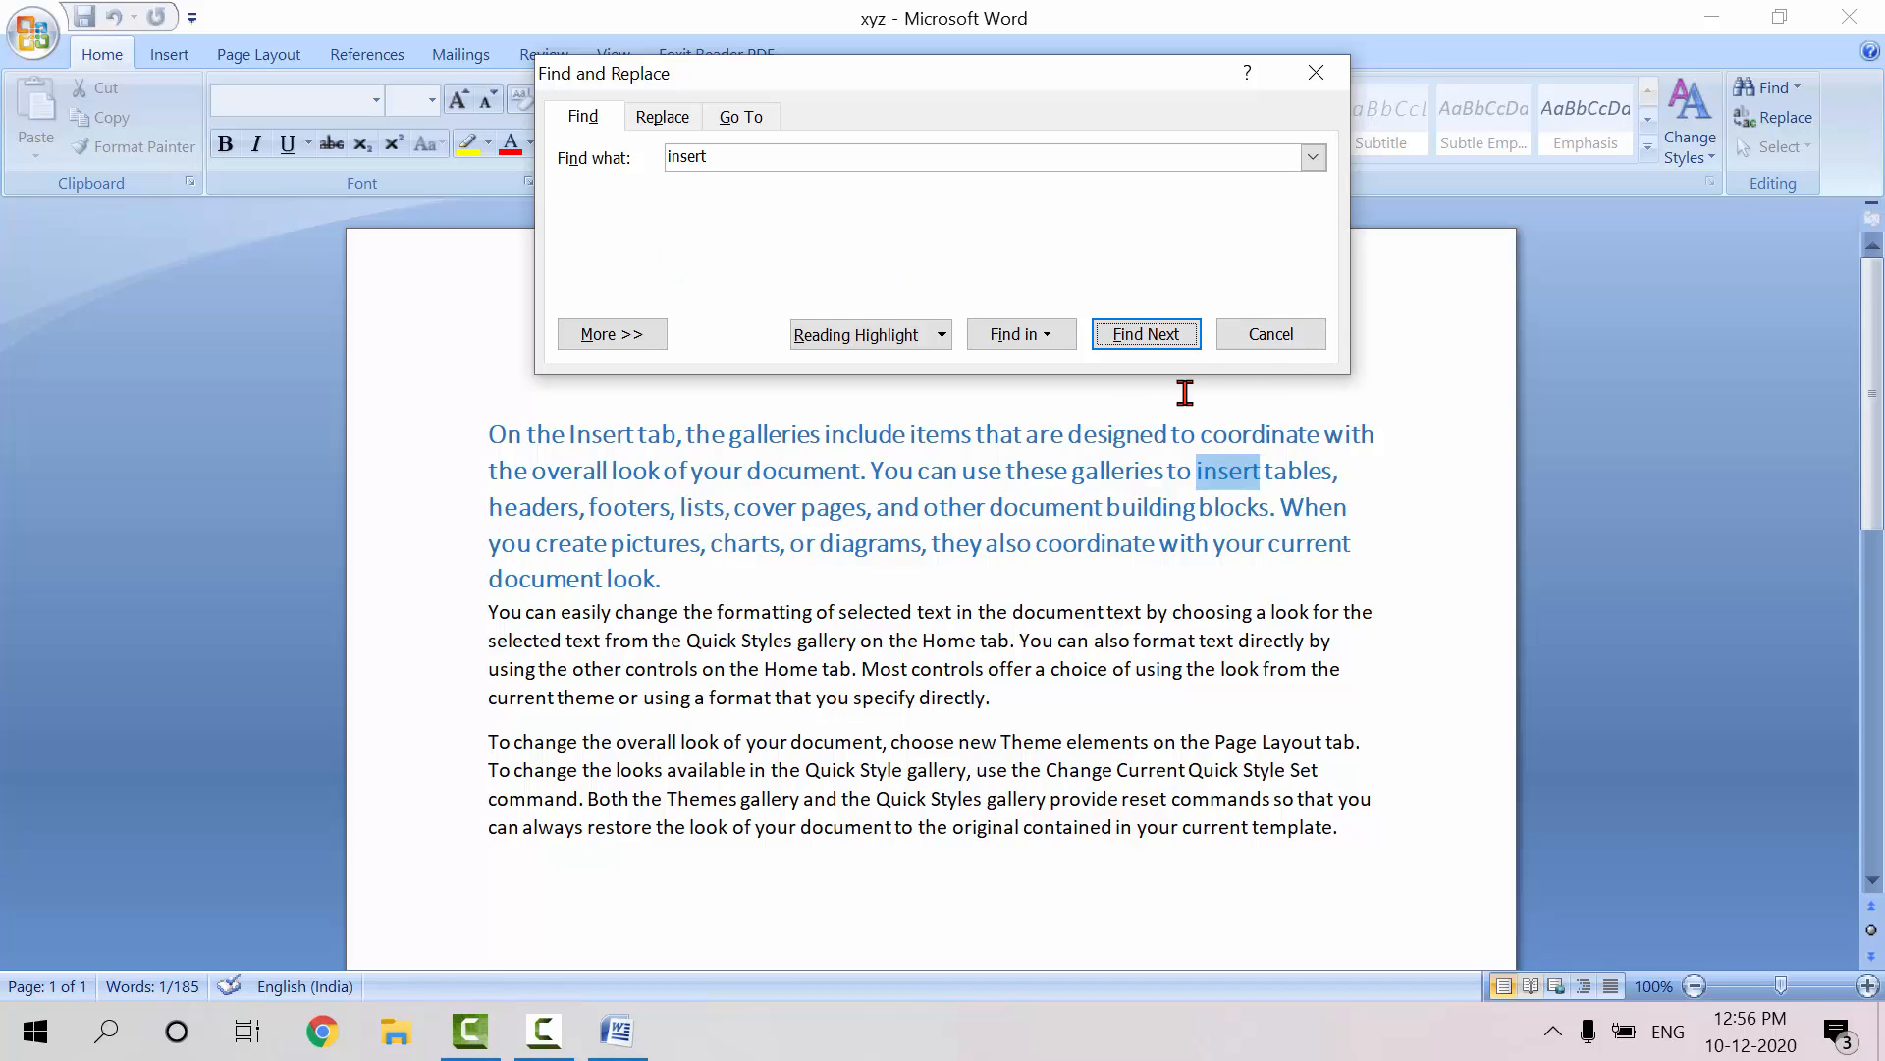
click(1198, 336)
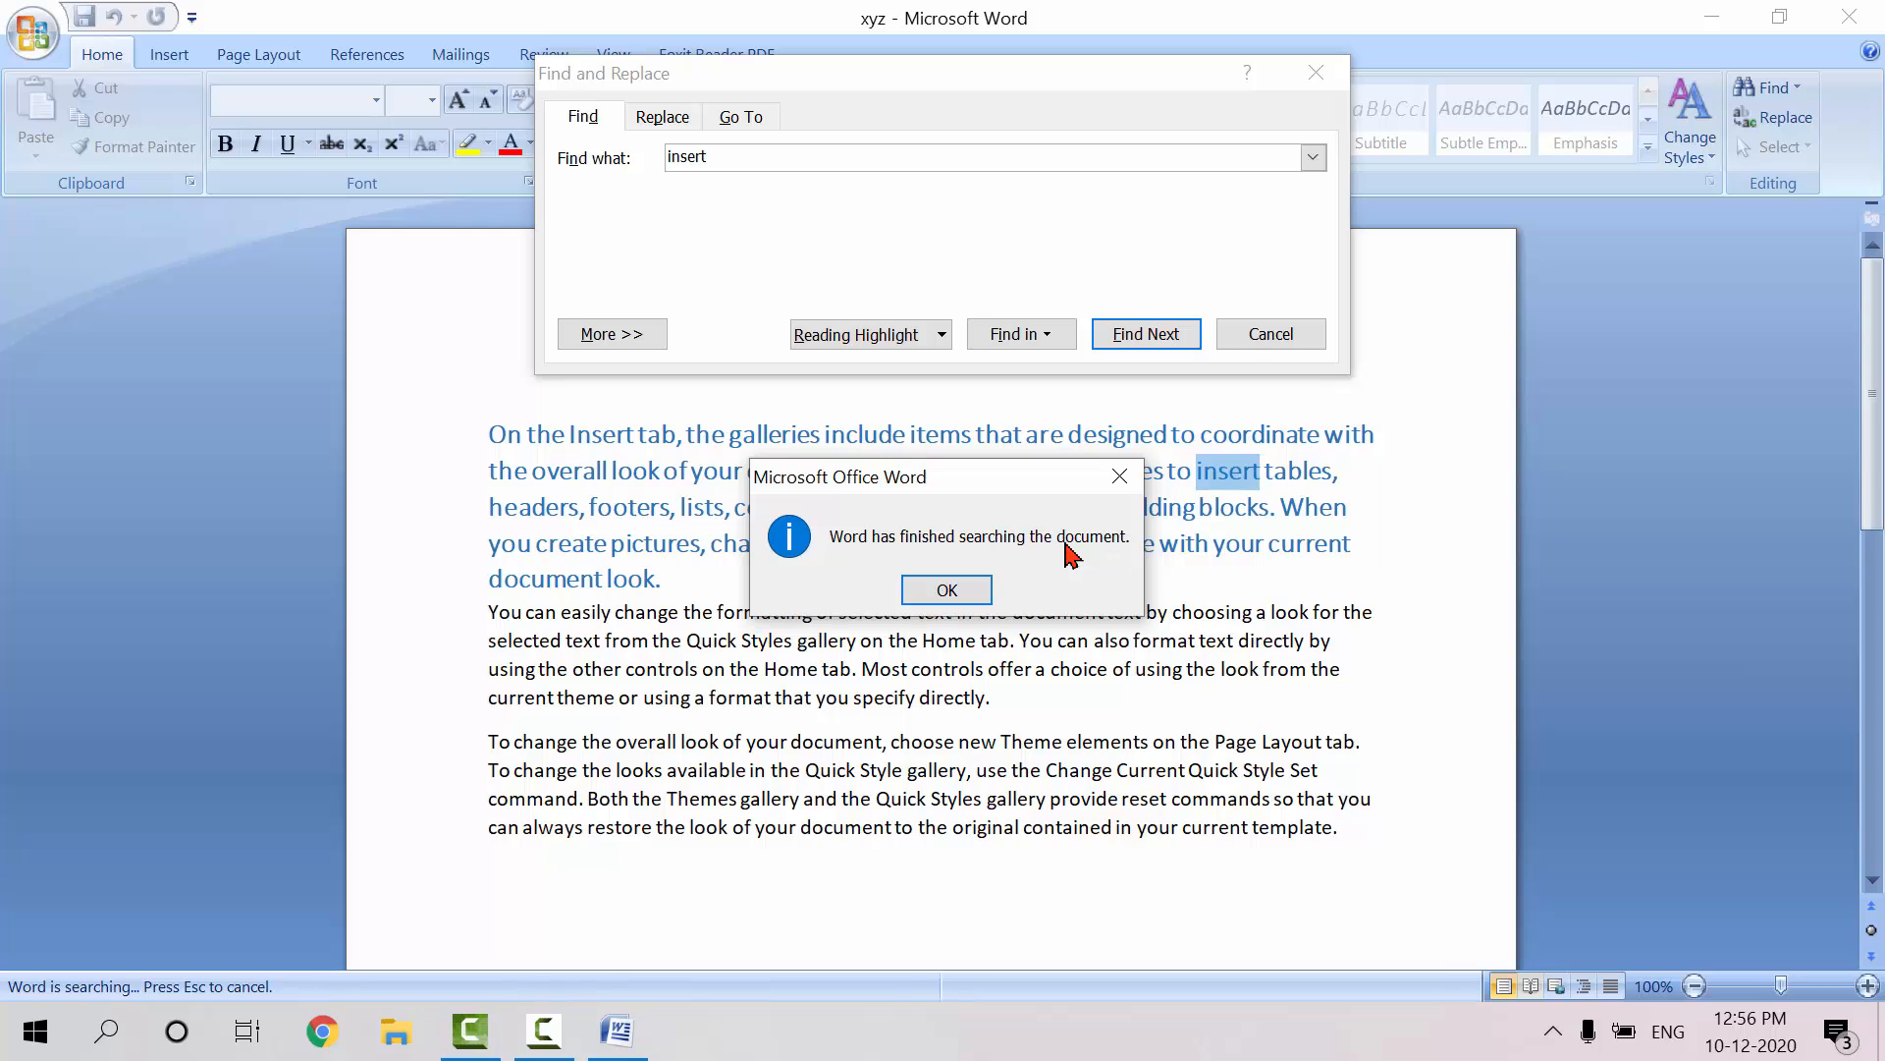
click(946, 590)
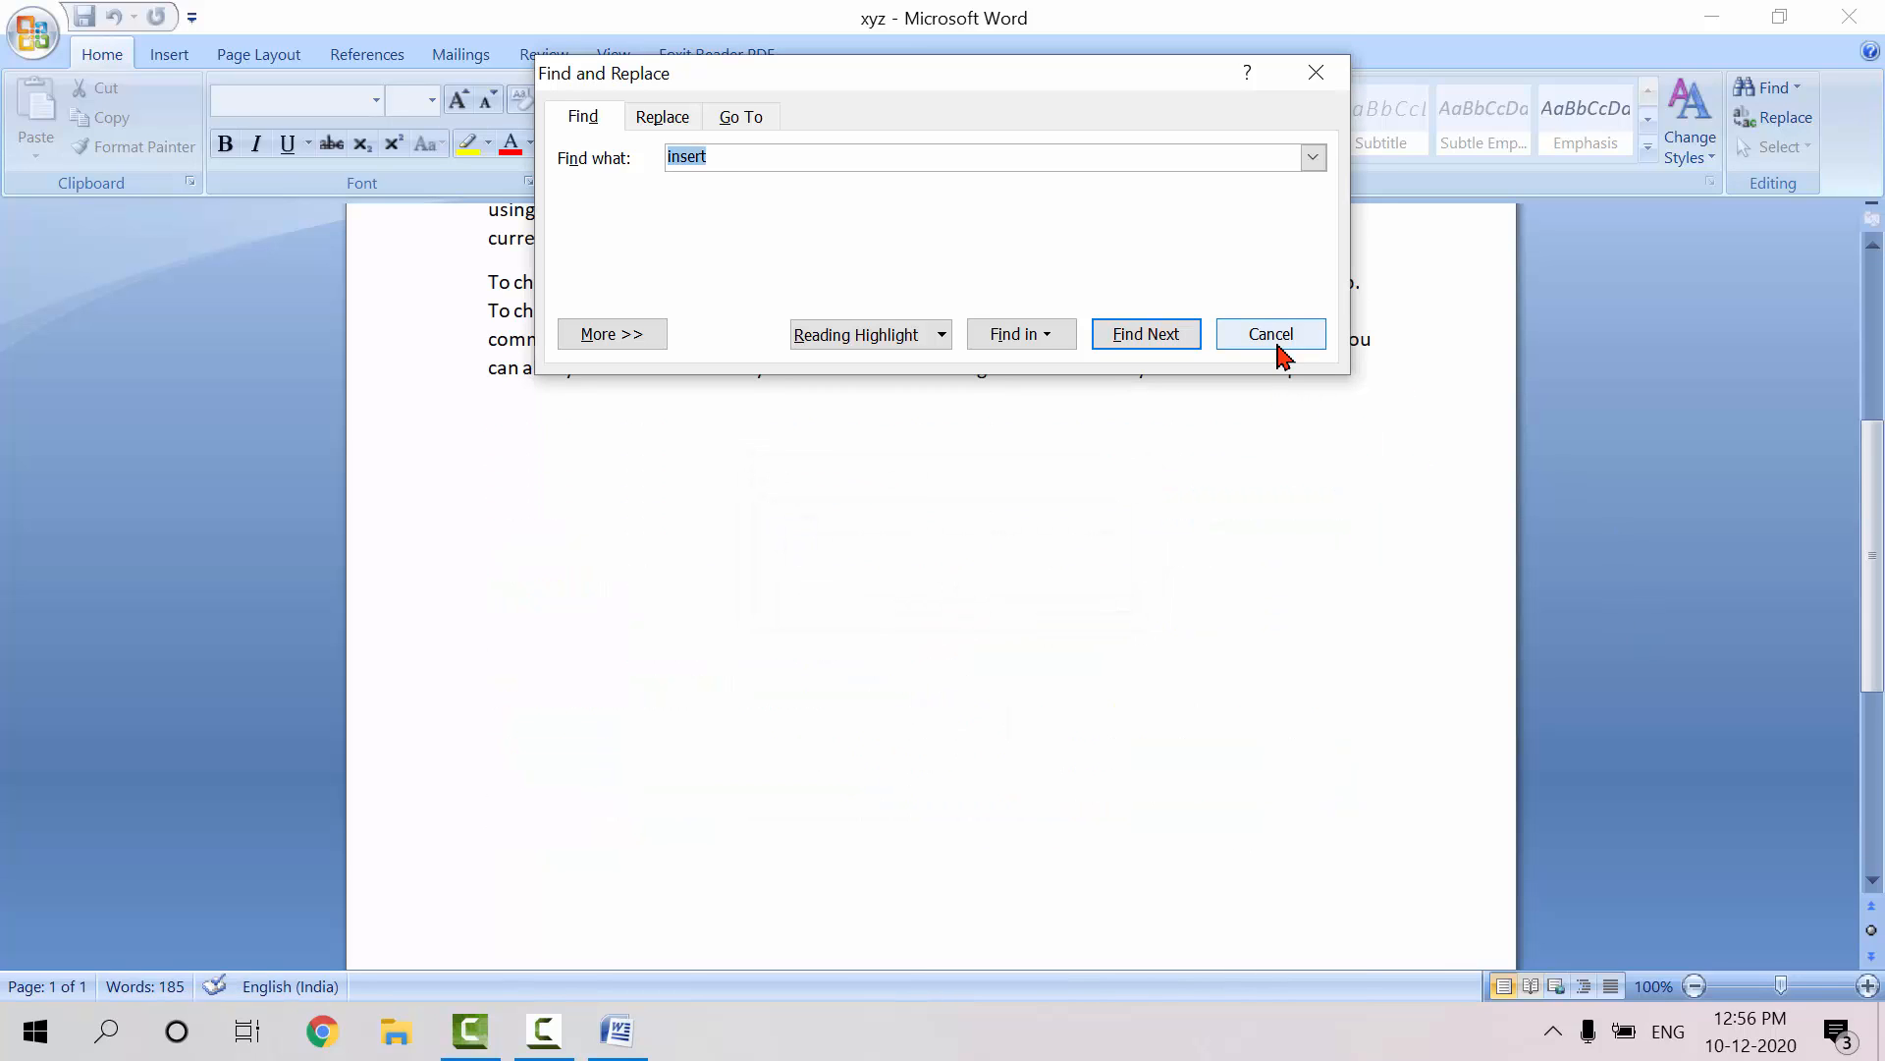
click(666, 118)
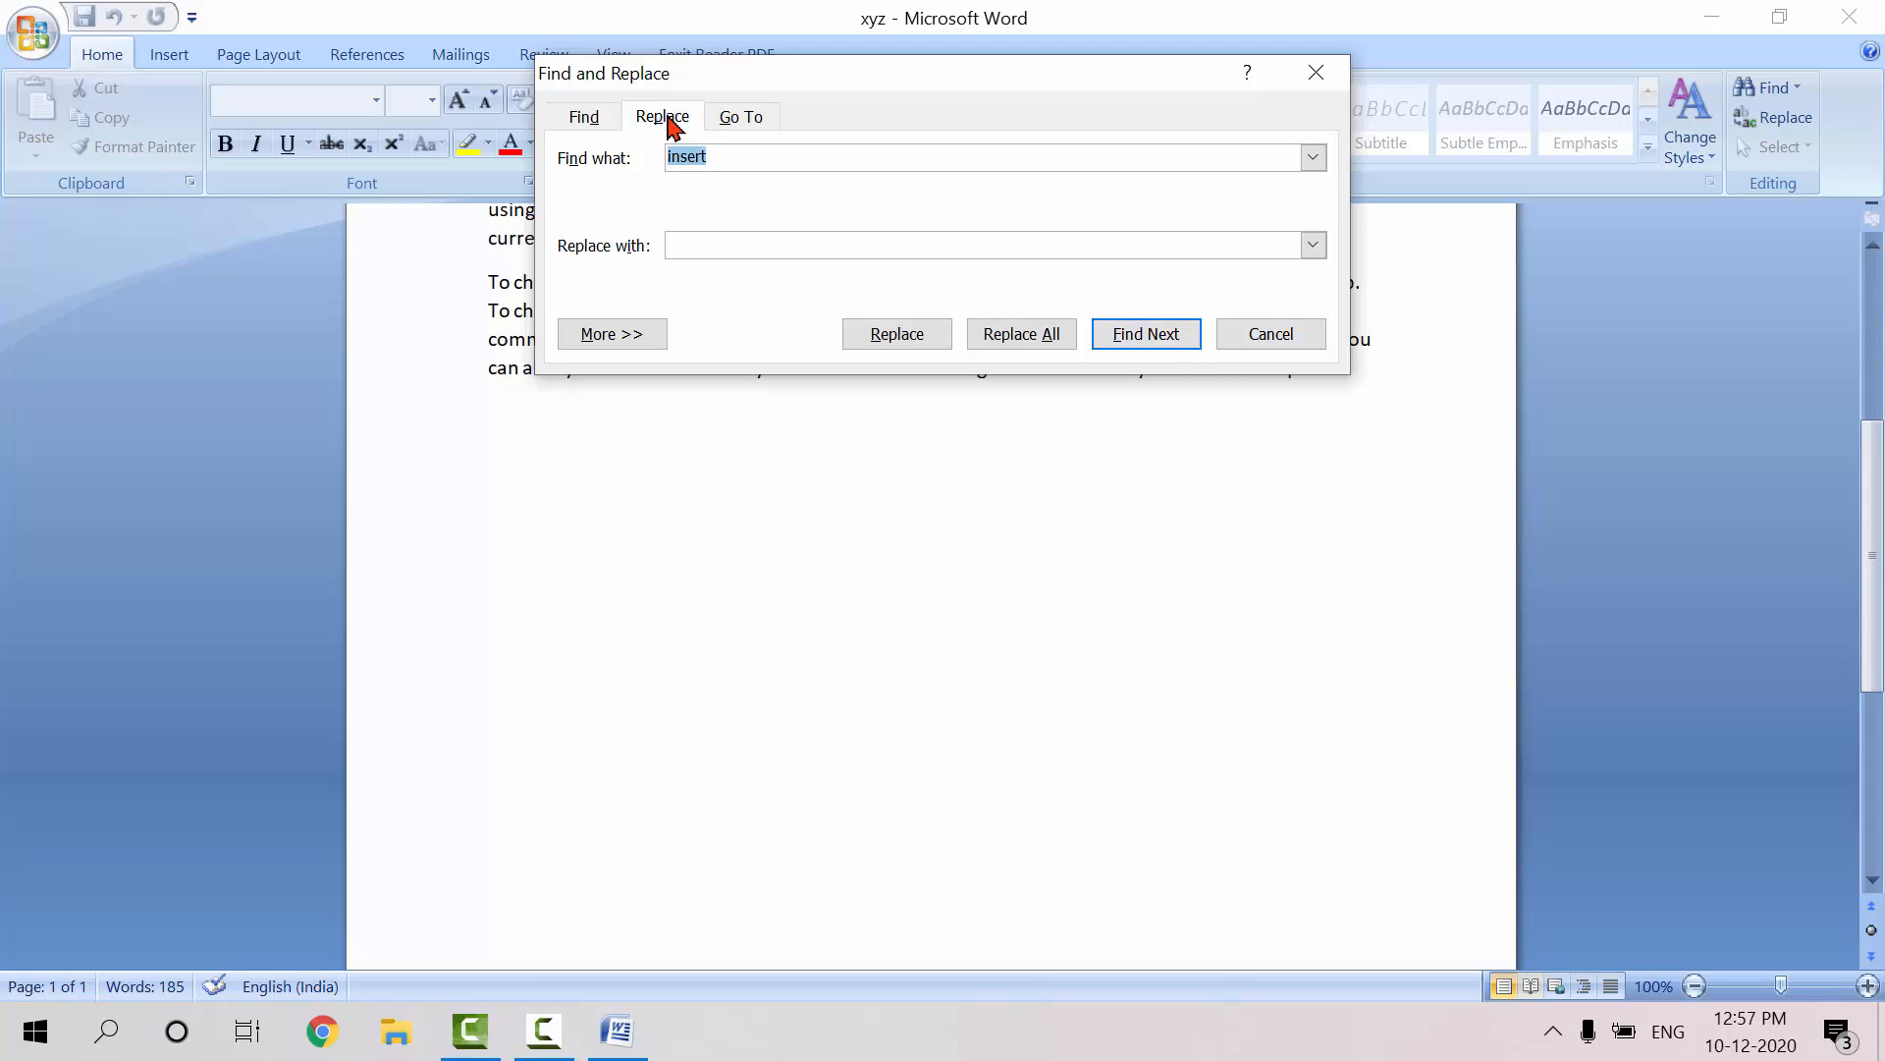
click(1268, 334)
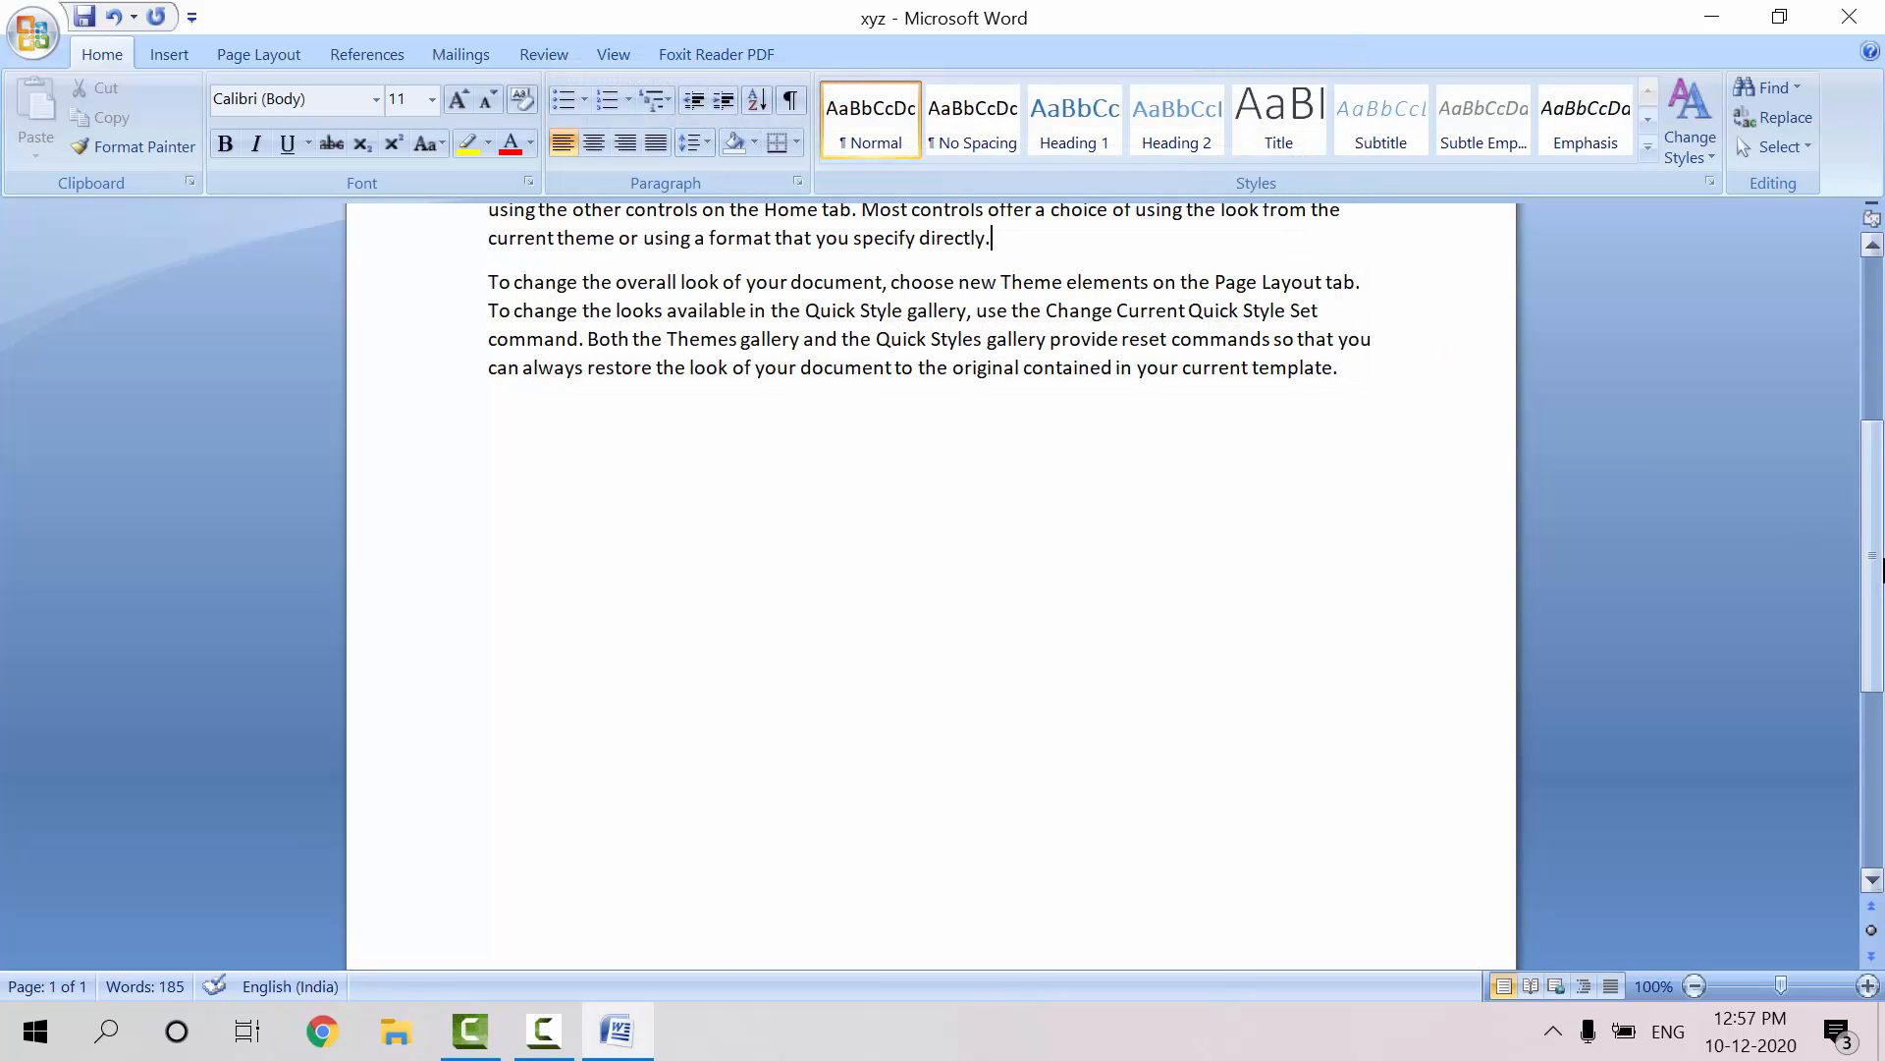
- Set up a replacement of "insert" with "add" and replace only the first occurrence in the opening paragraph
scroll(1846, 351, up, 5)
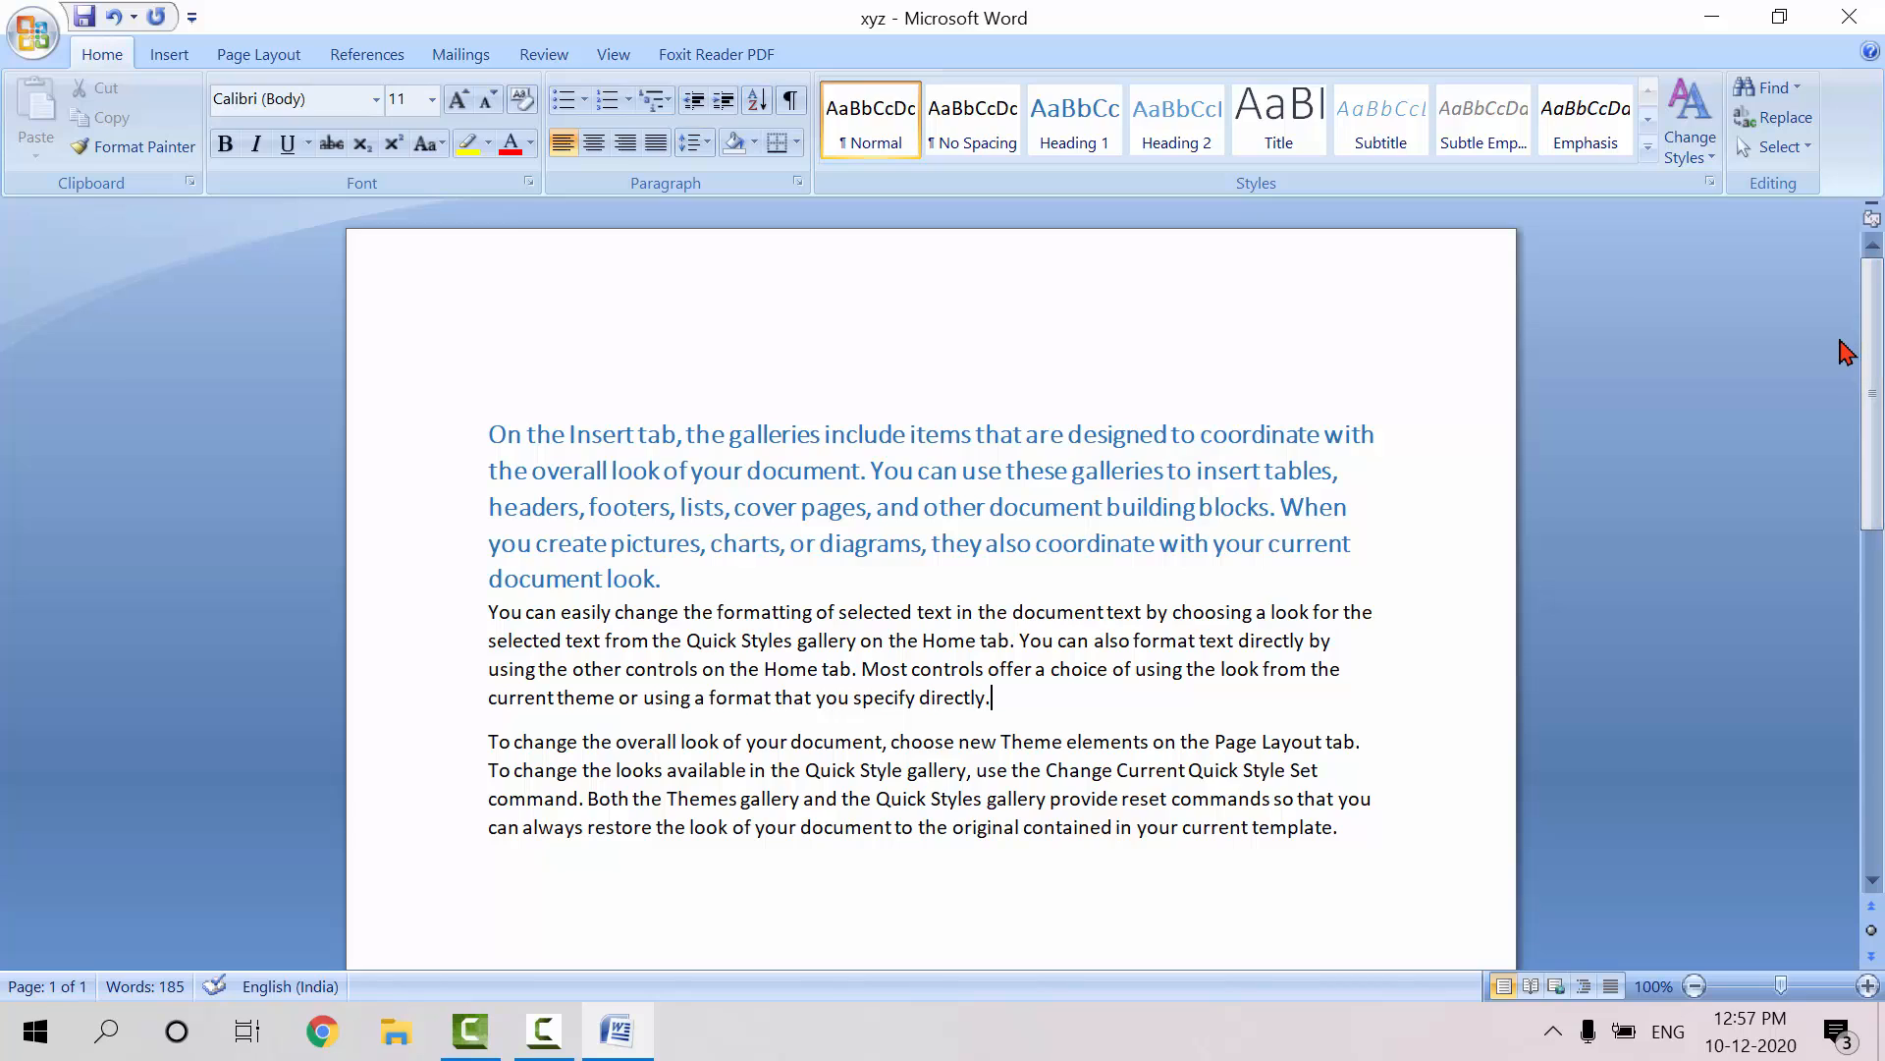
key(ctrl+f)
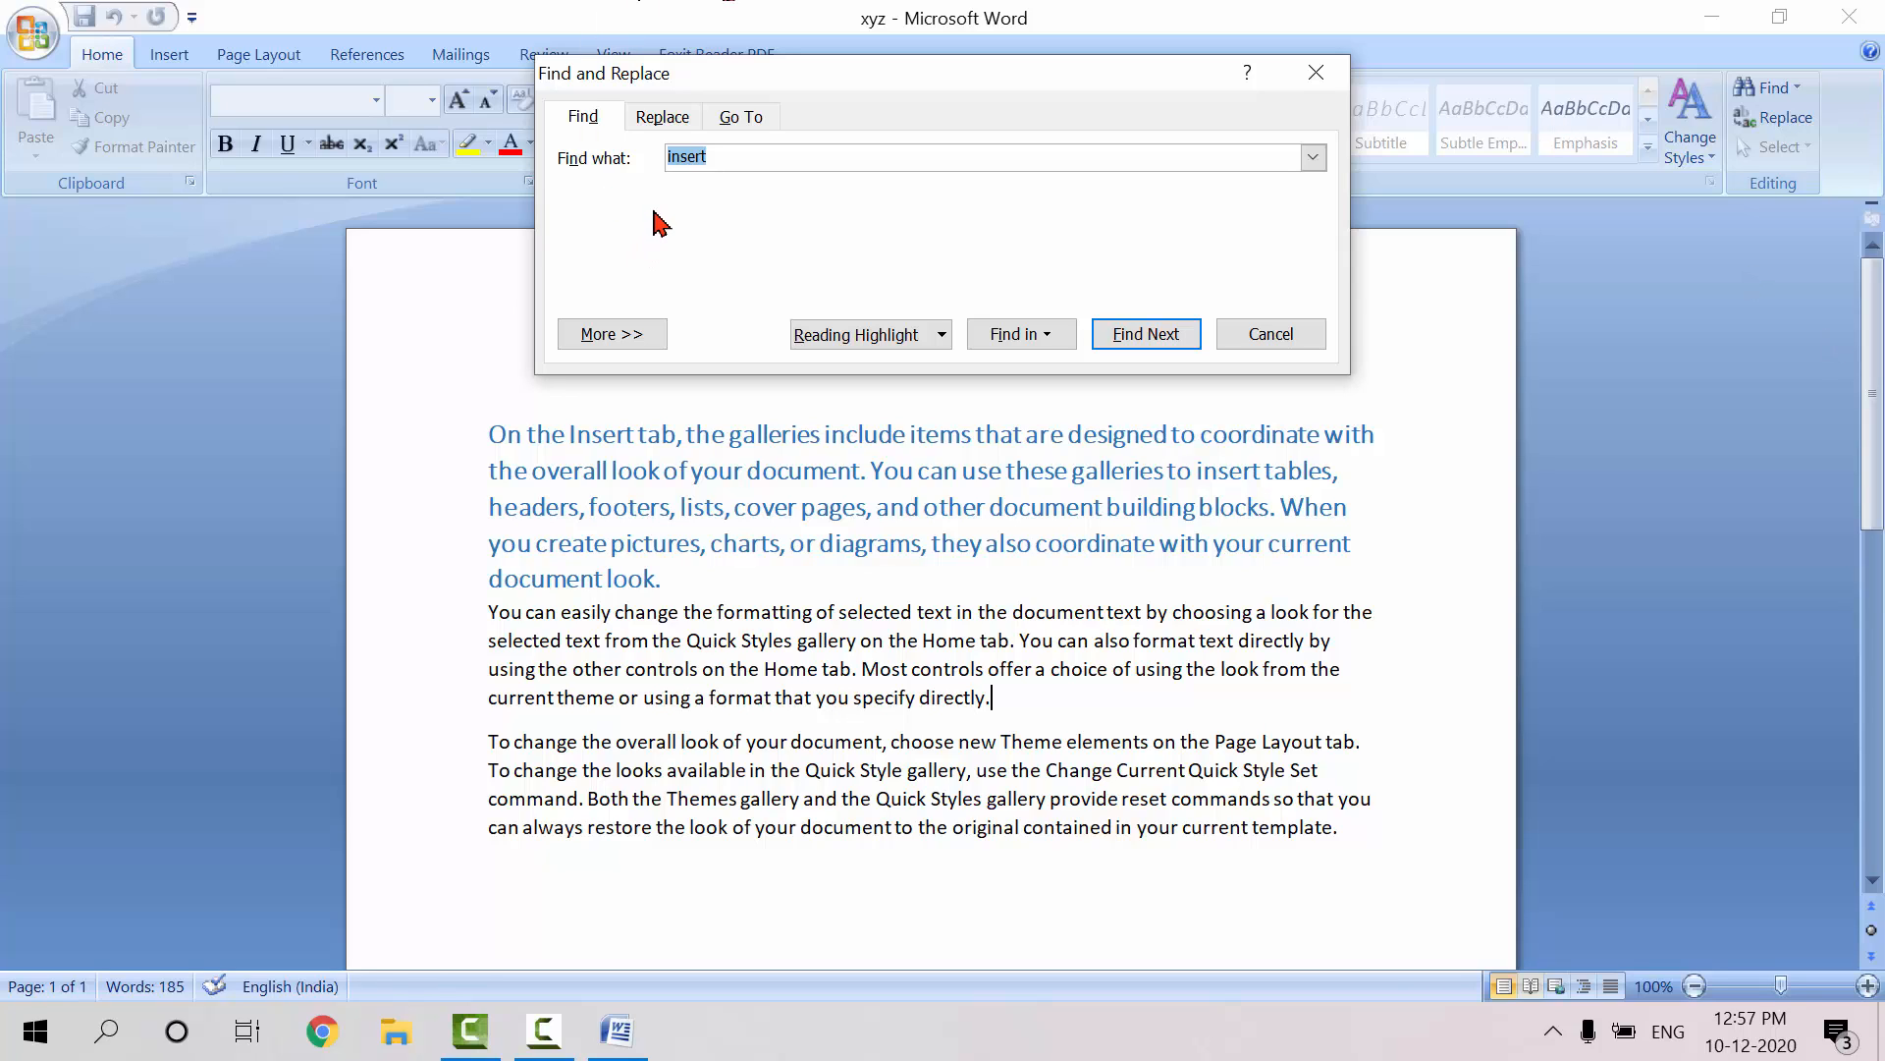
click(668, 120)
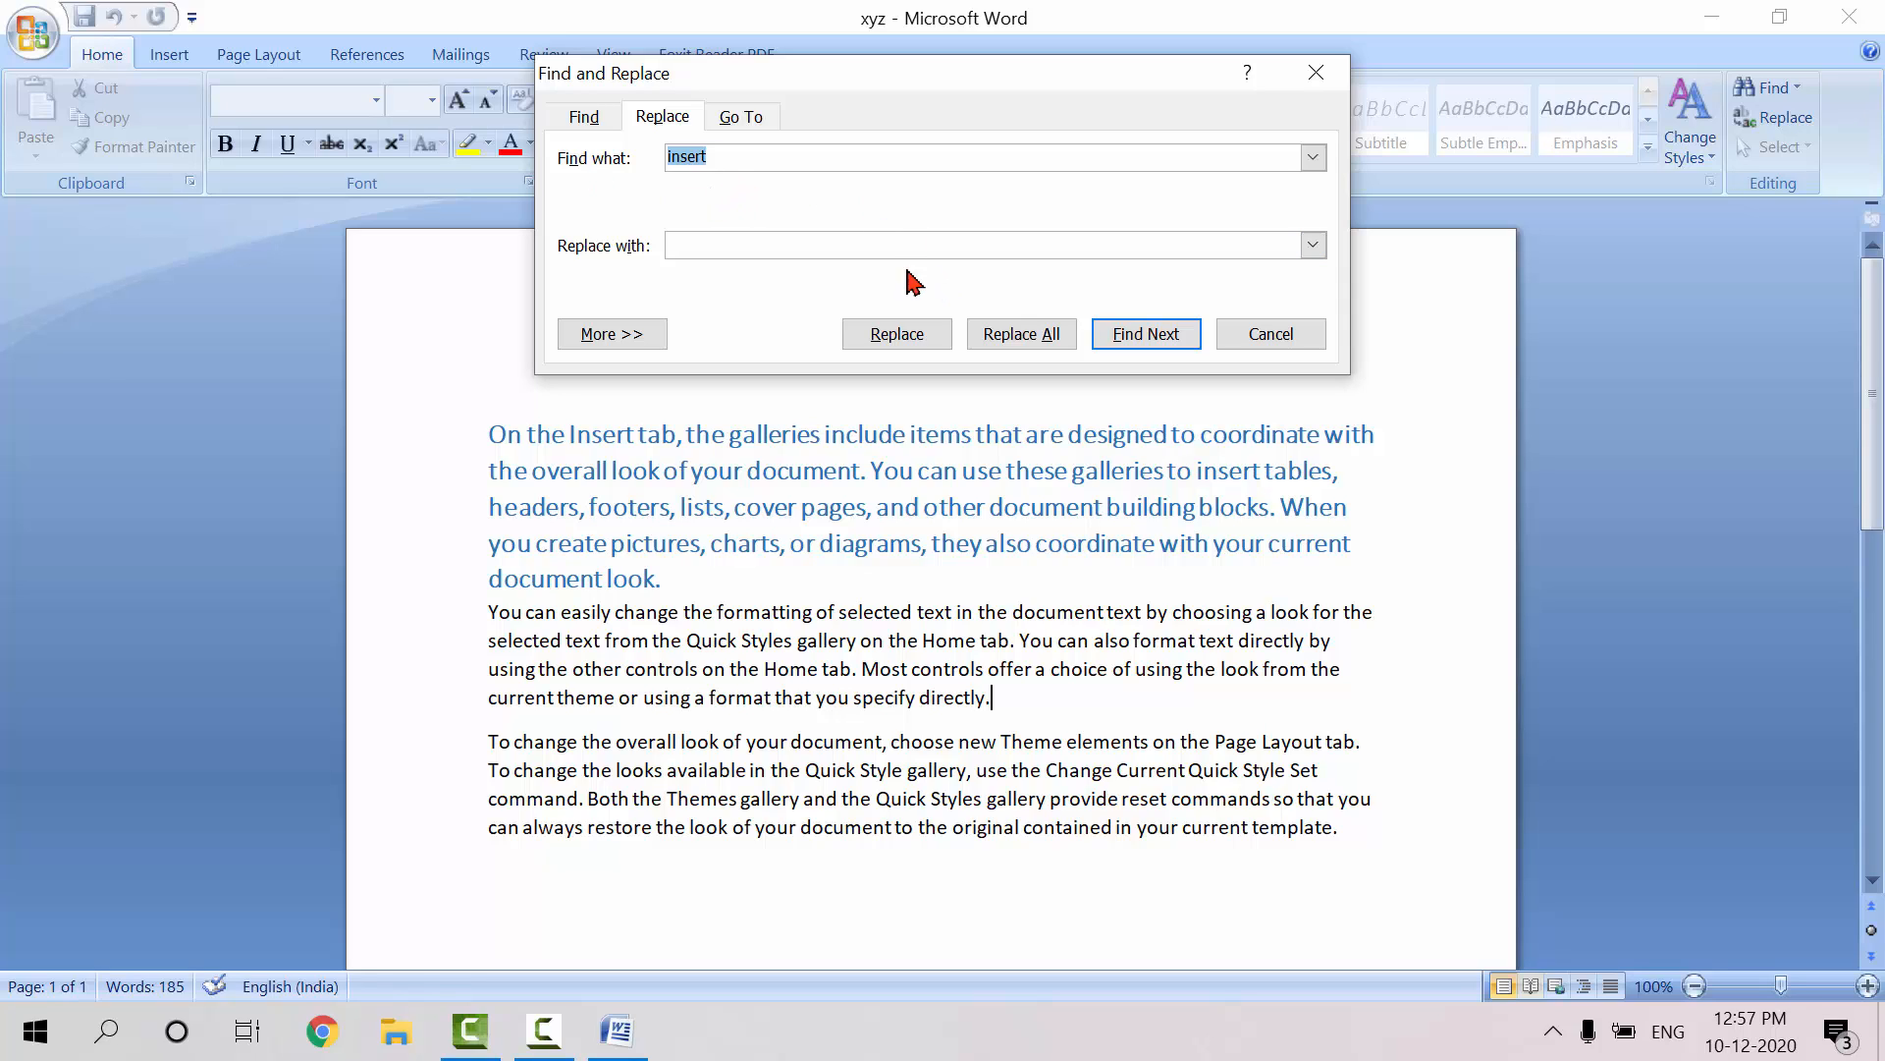
click(759, 241)
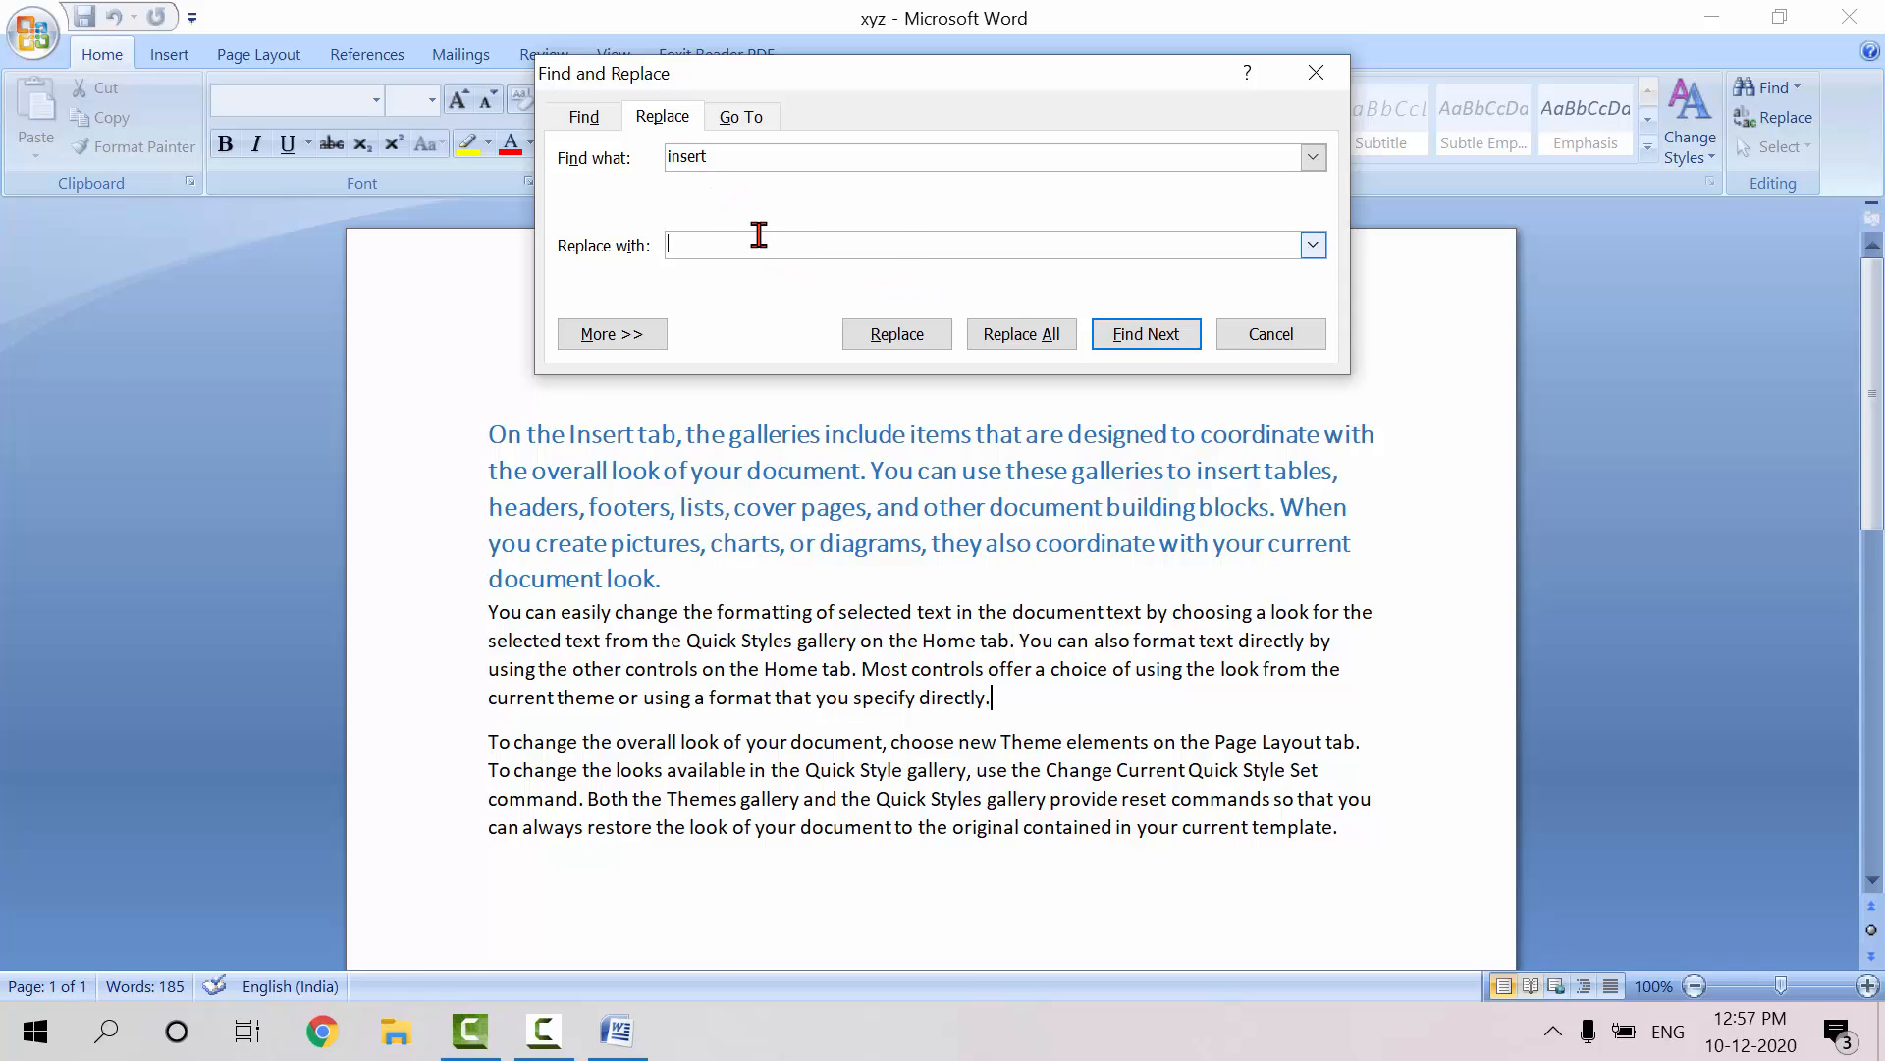
text(add)
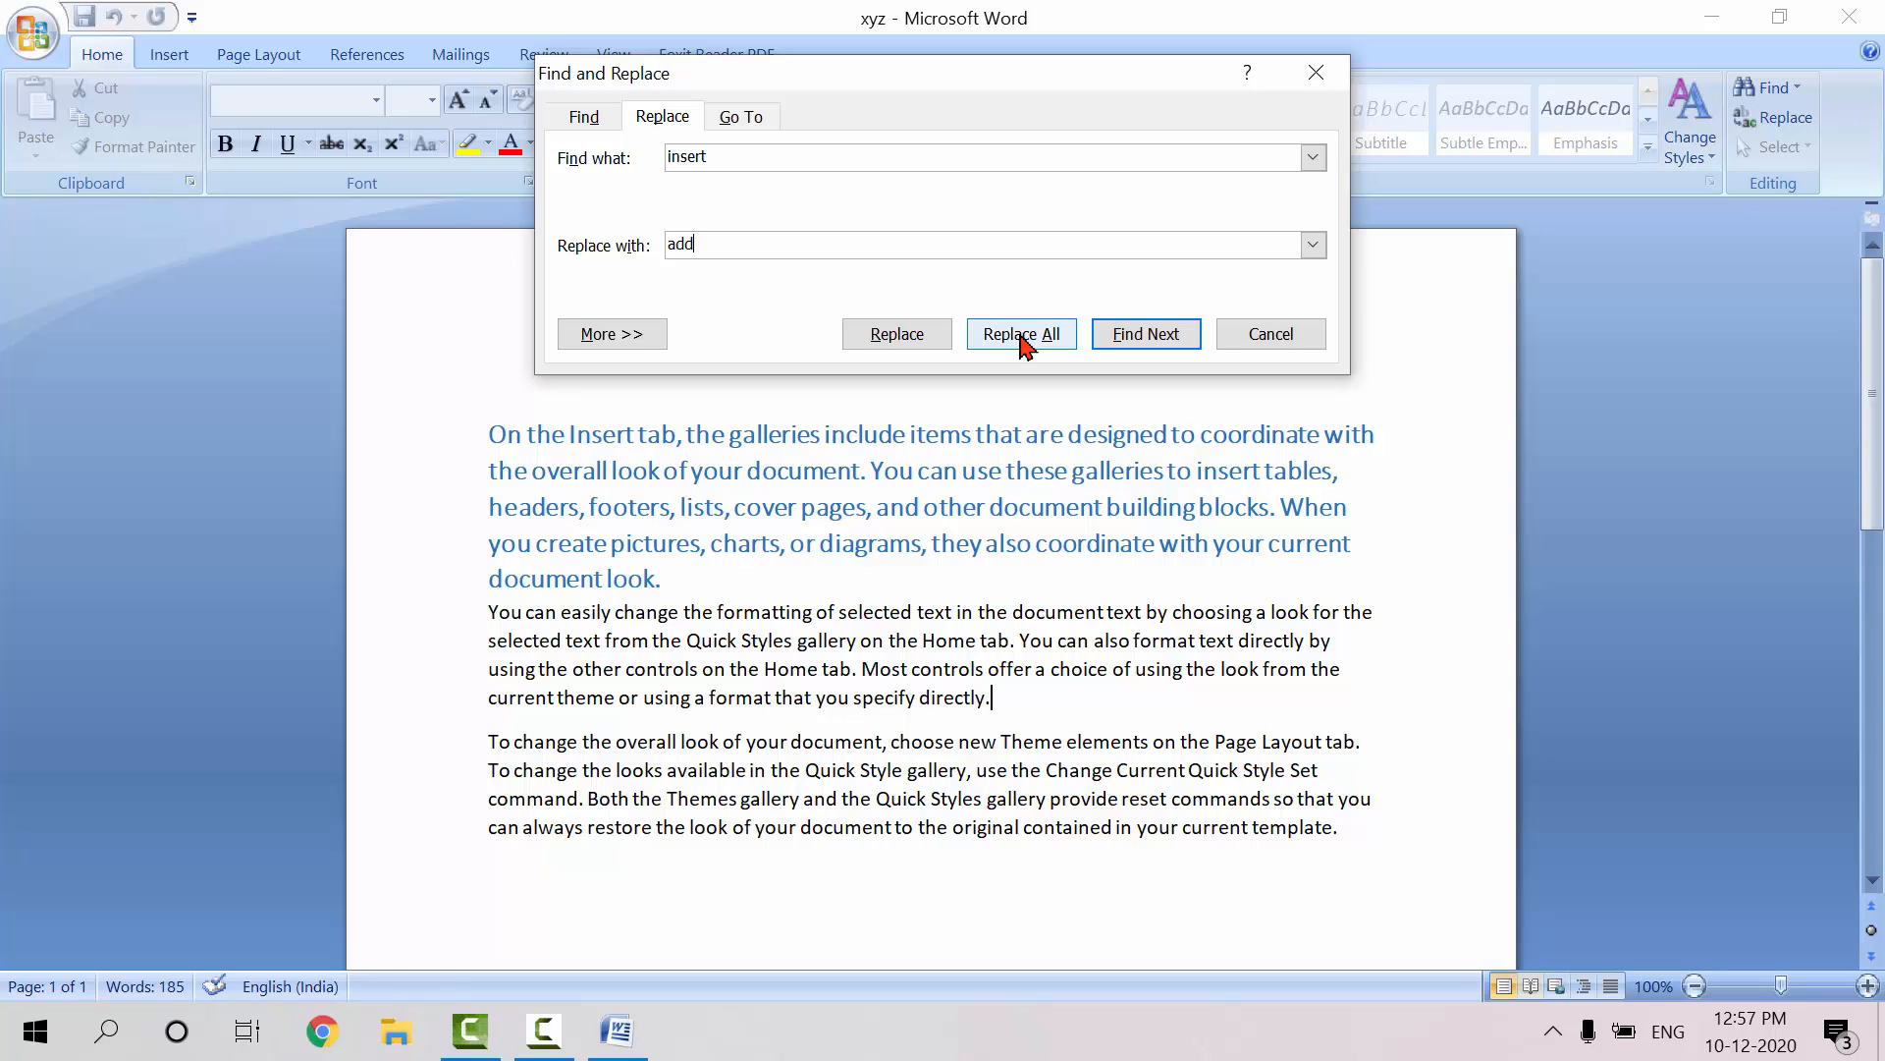
click(918, 336)
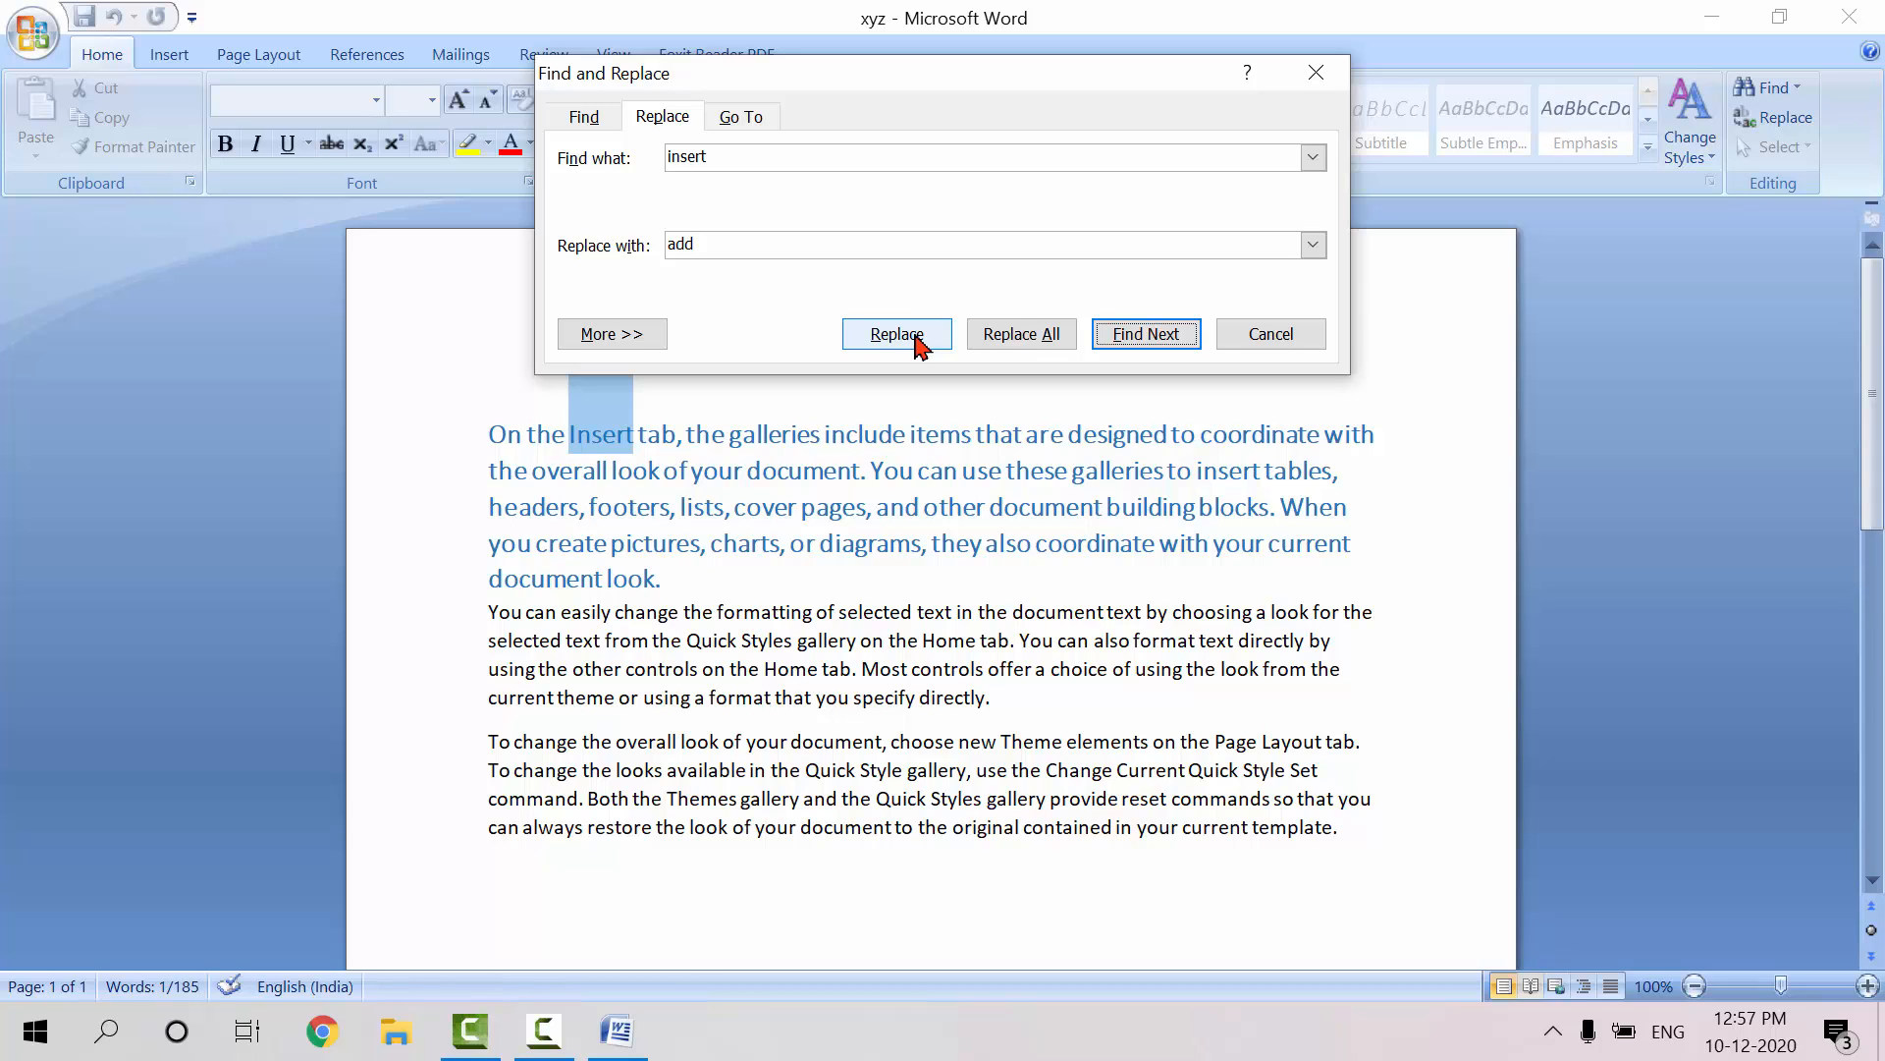
click(896, 335)
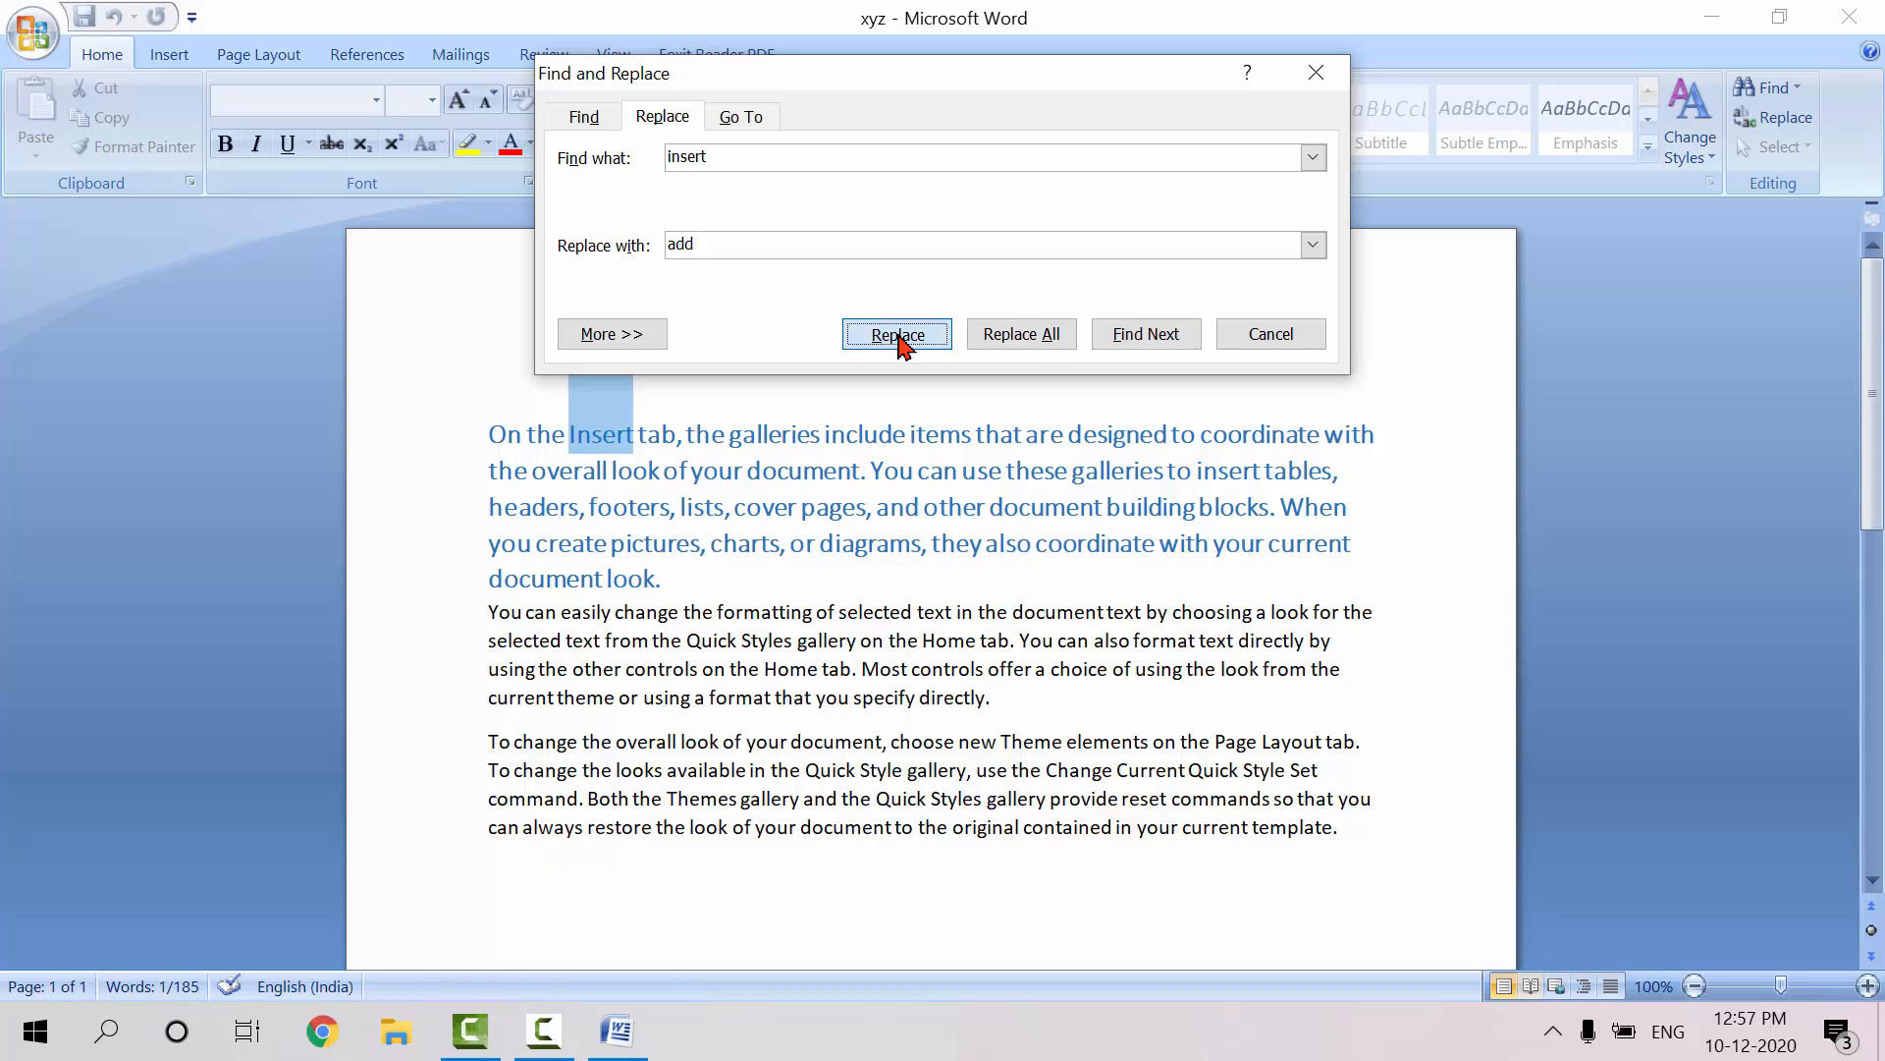
click(580, 435)
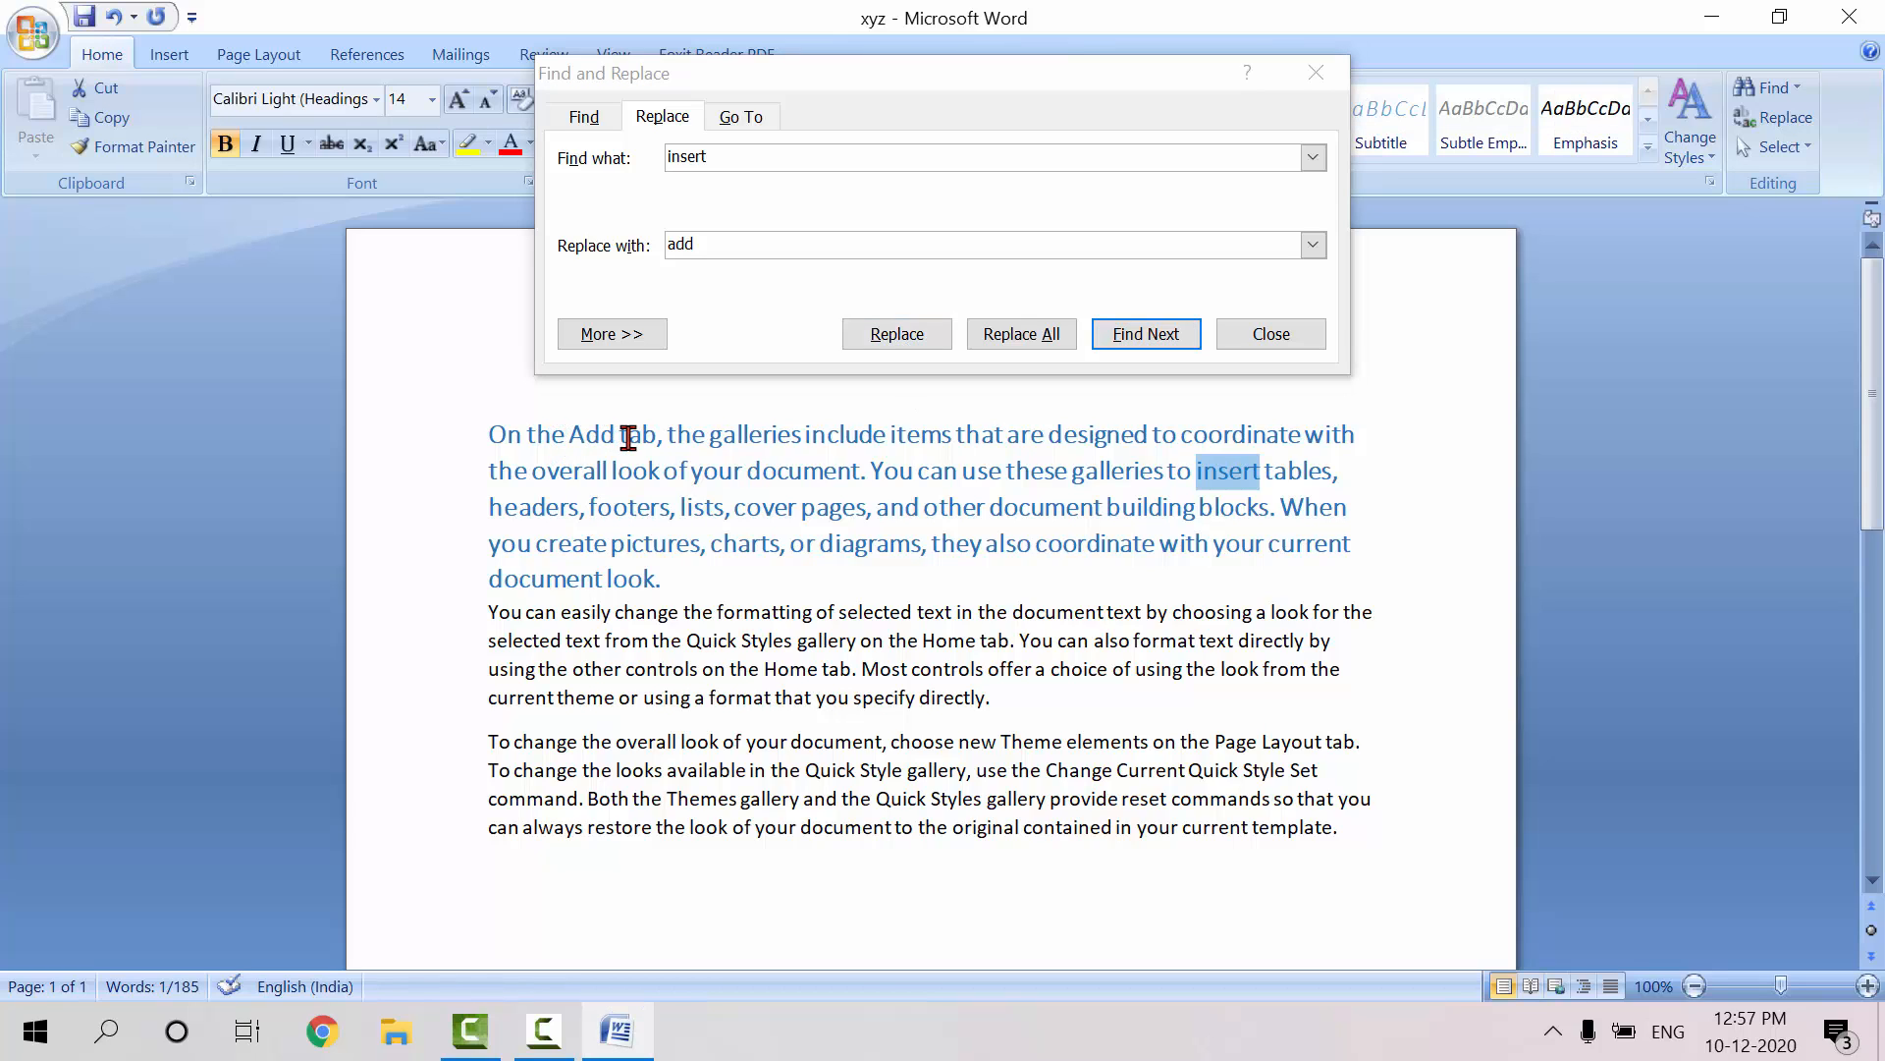
- Replace all remaining occurrences of "insert" with "add", and view the Go To options before closing the Find and Replace dialog
click(1015, 338)
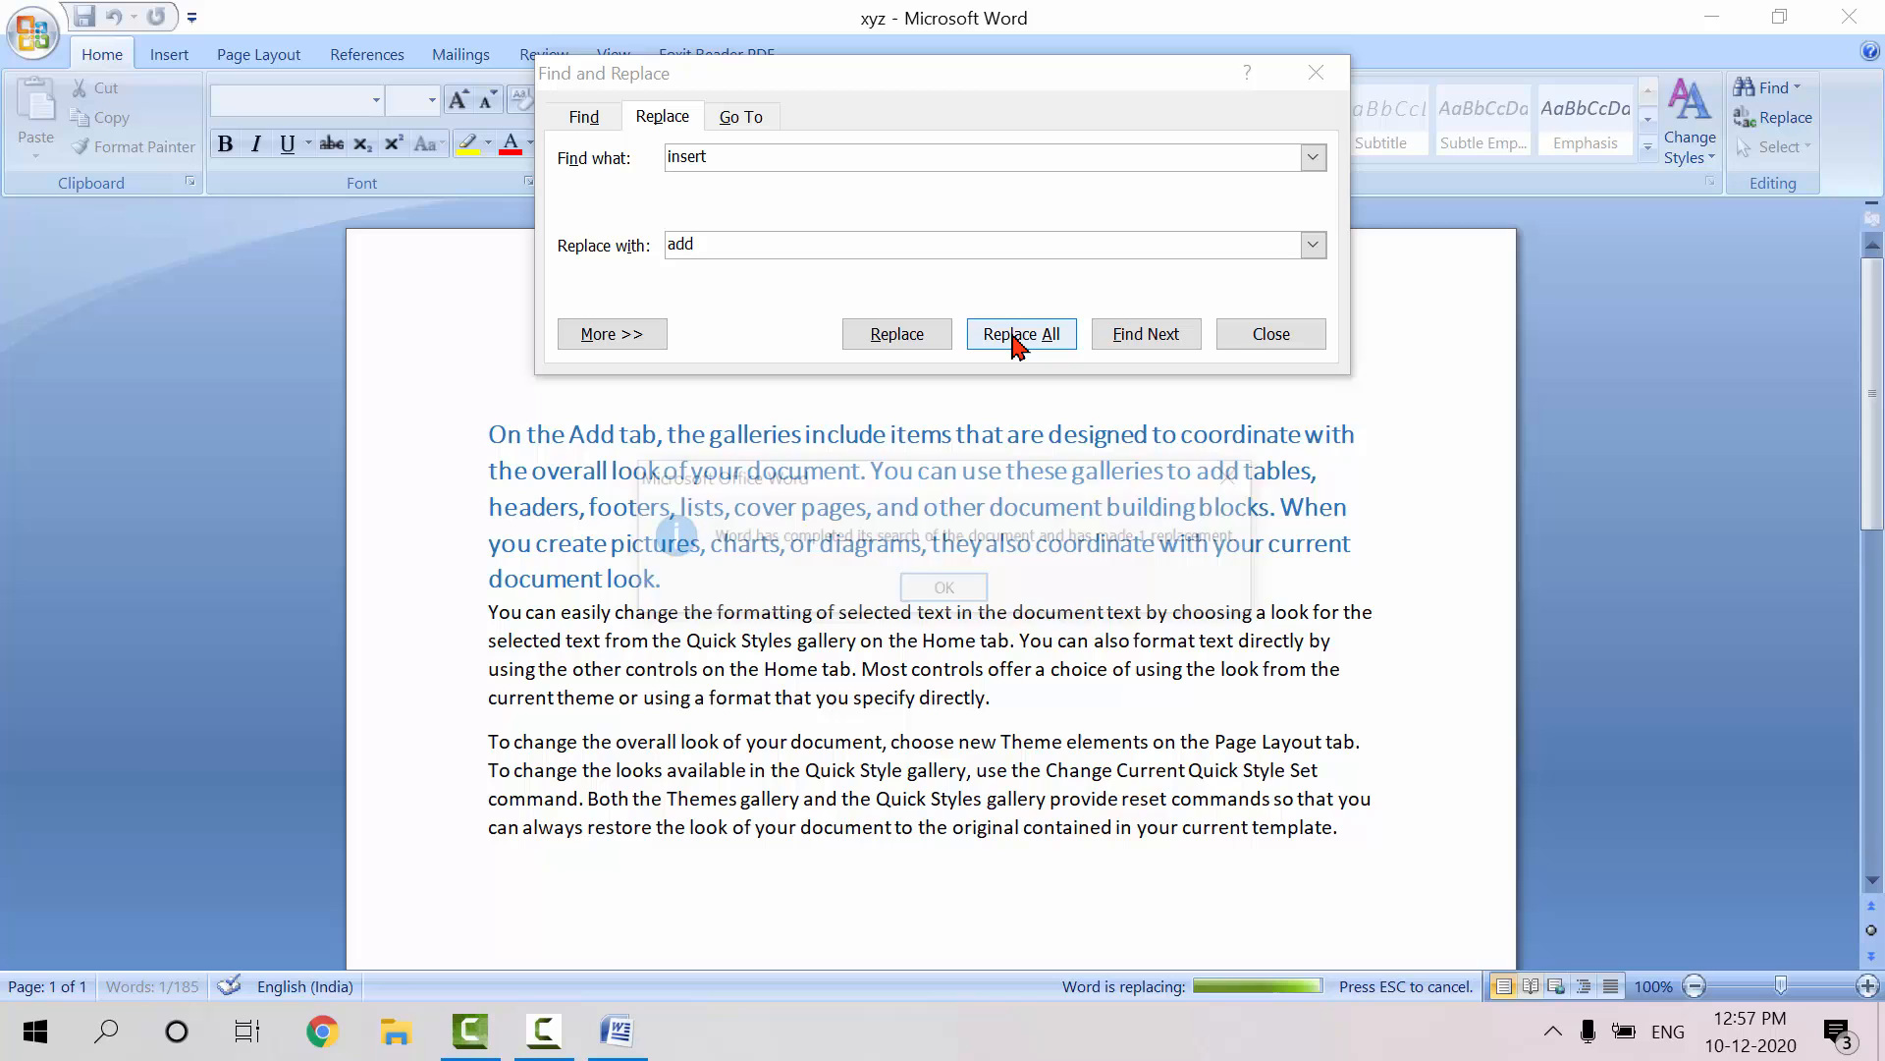
click(945, 587)
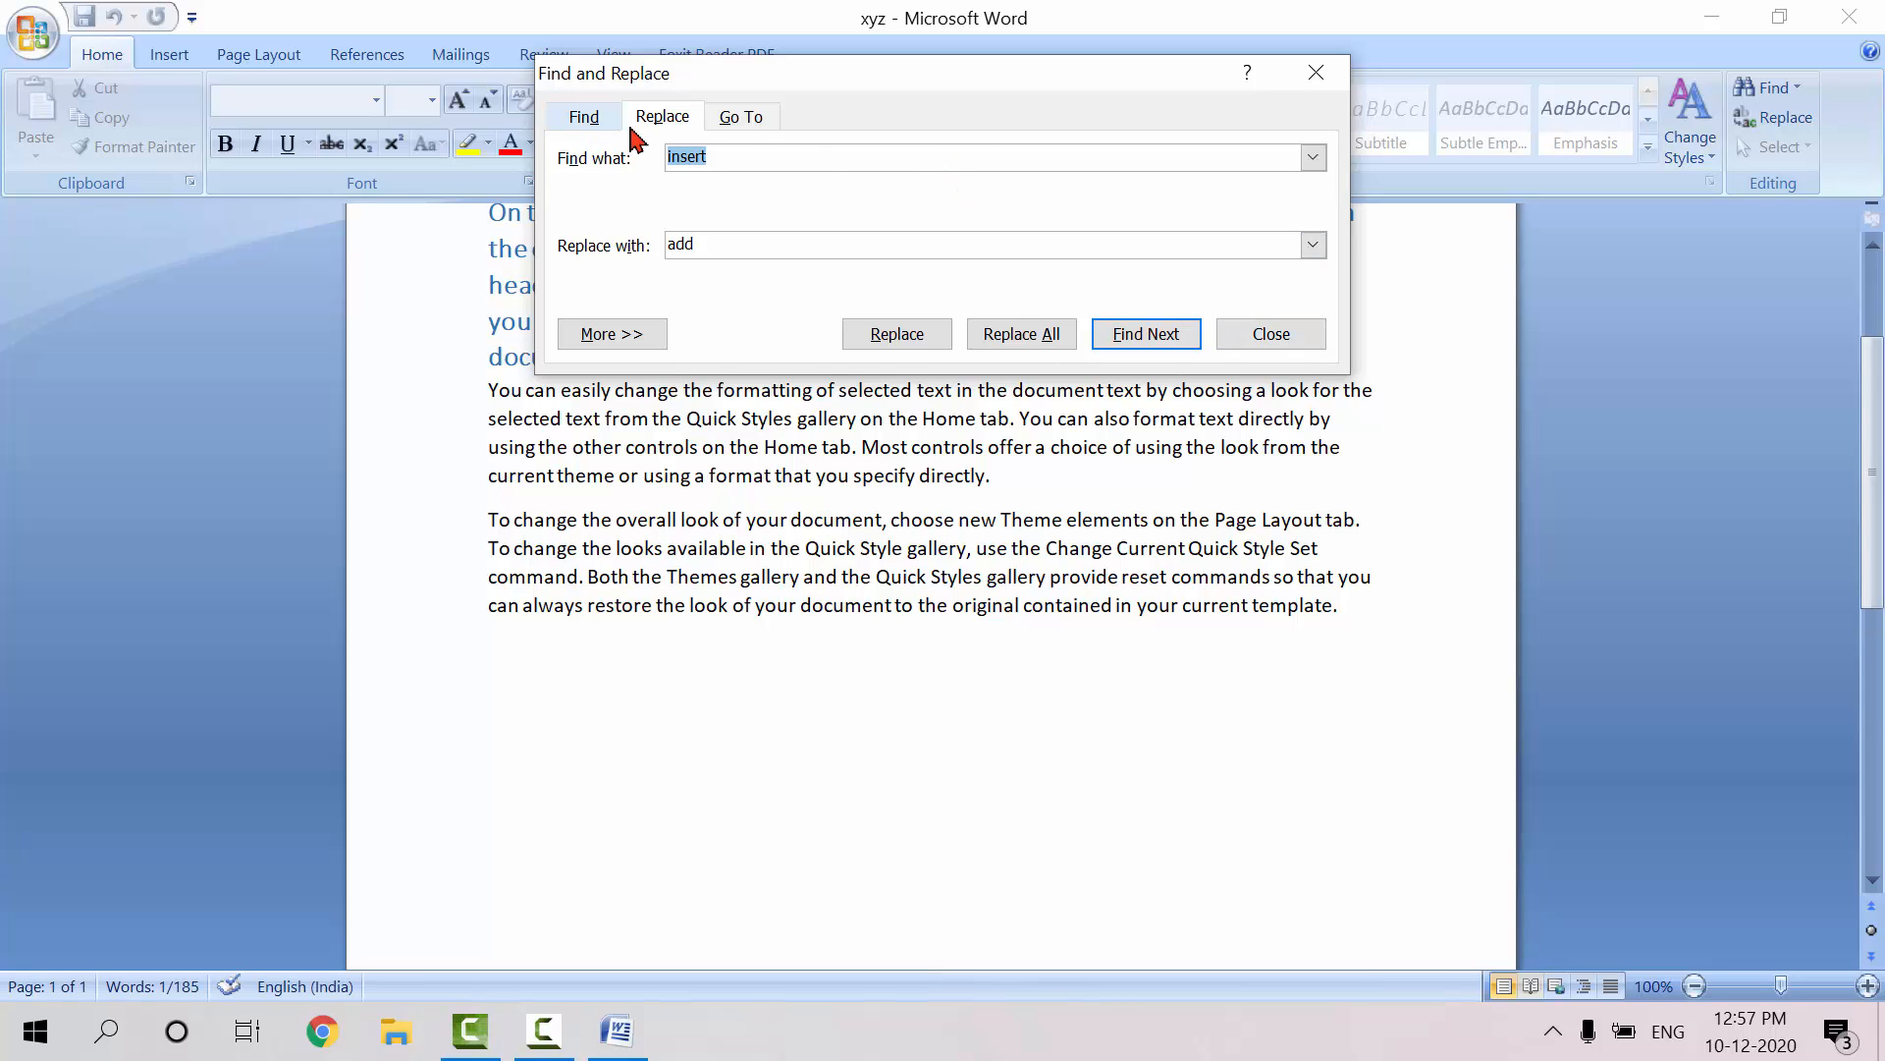
click(752, 125)
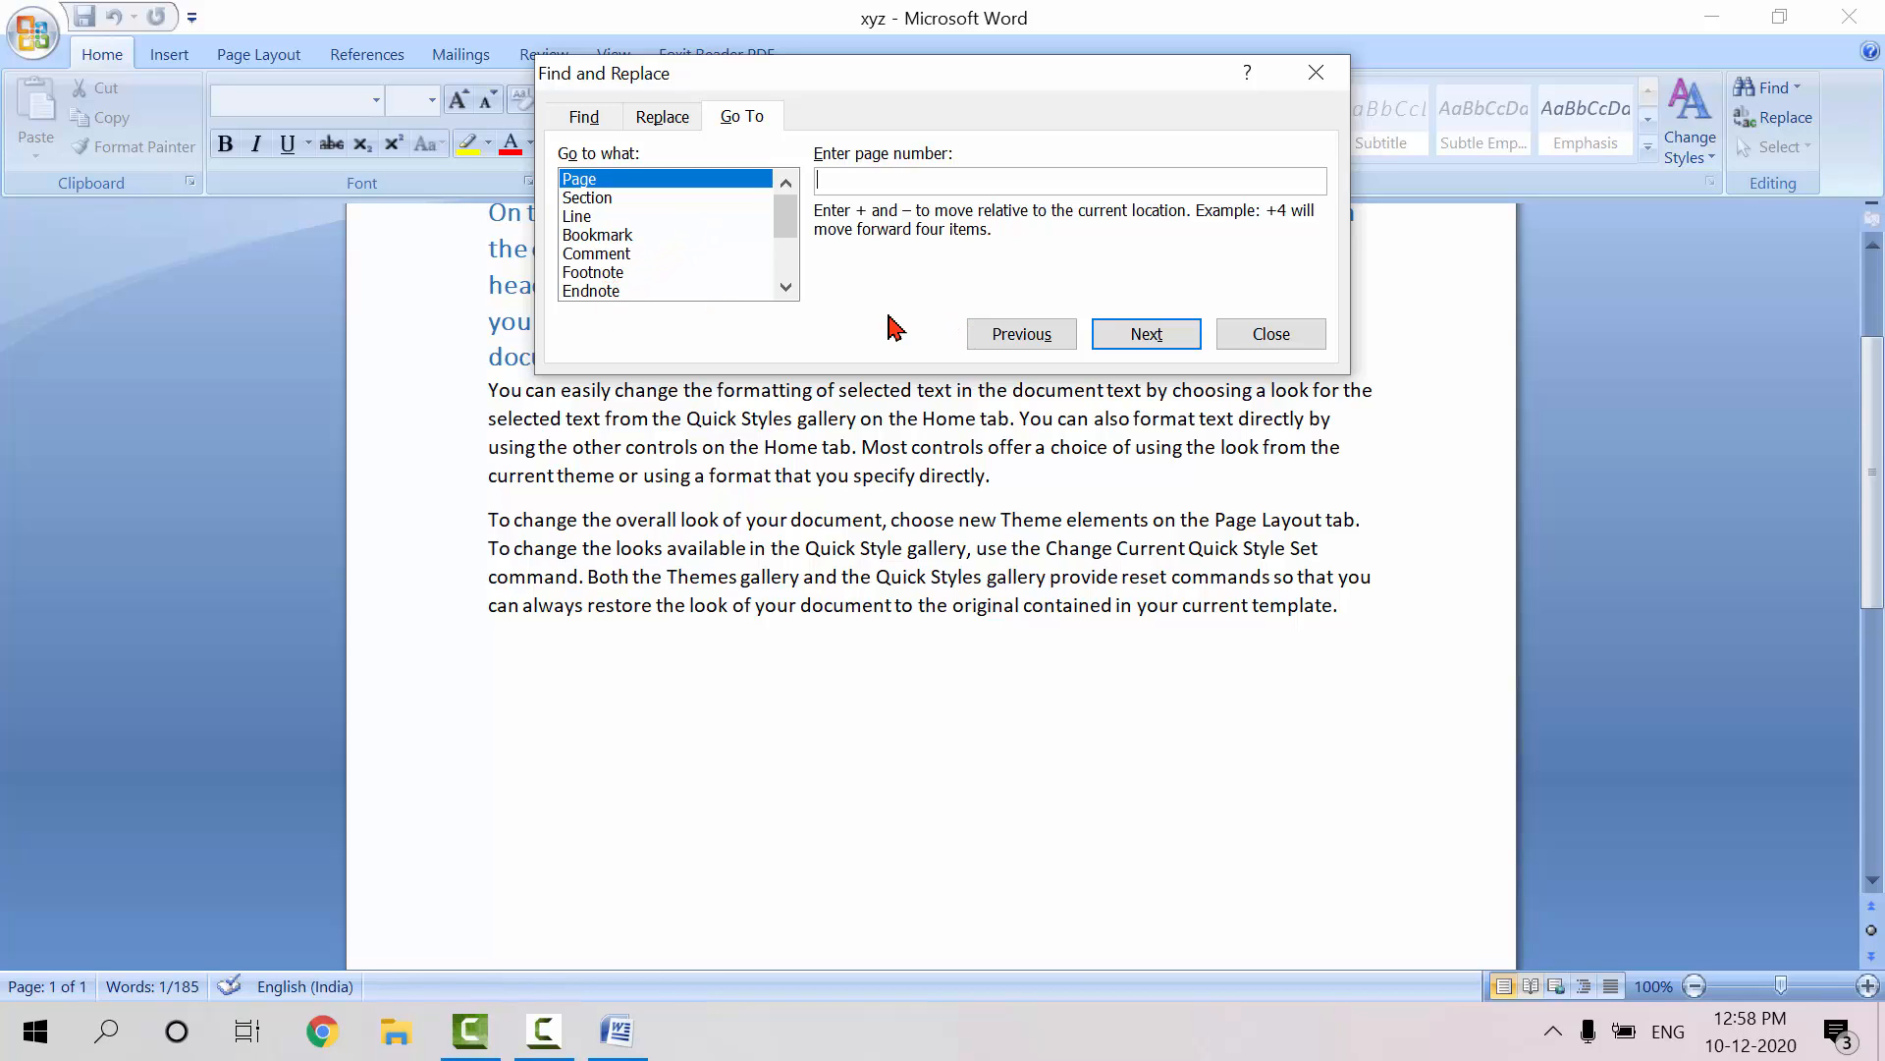
click(1274, 336)
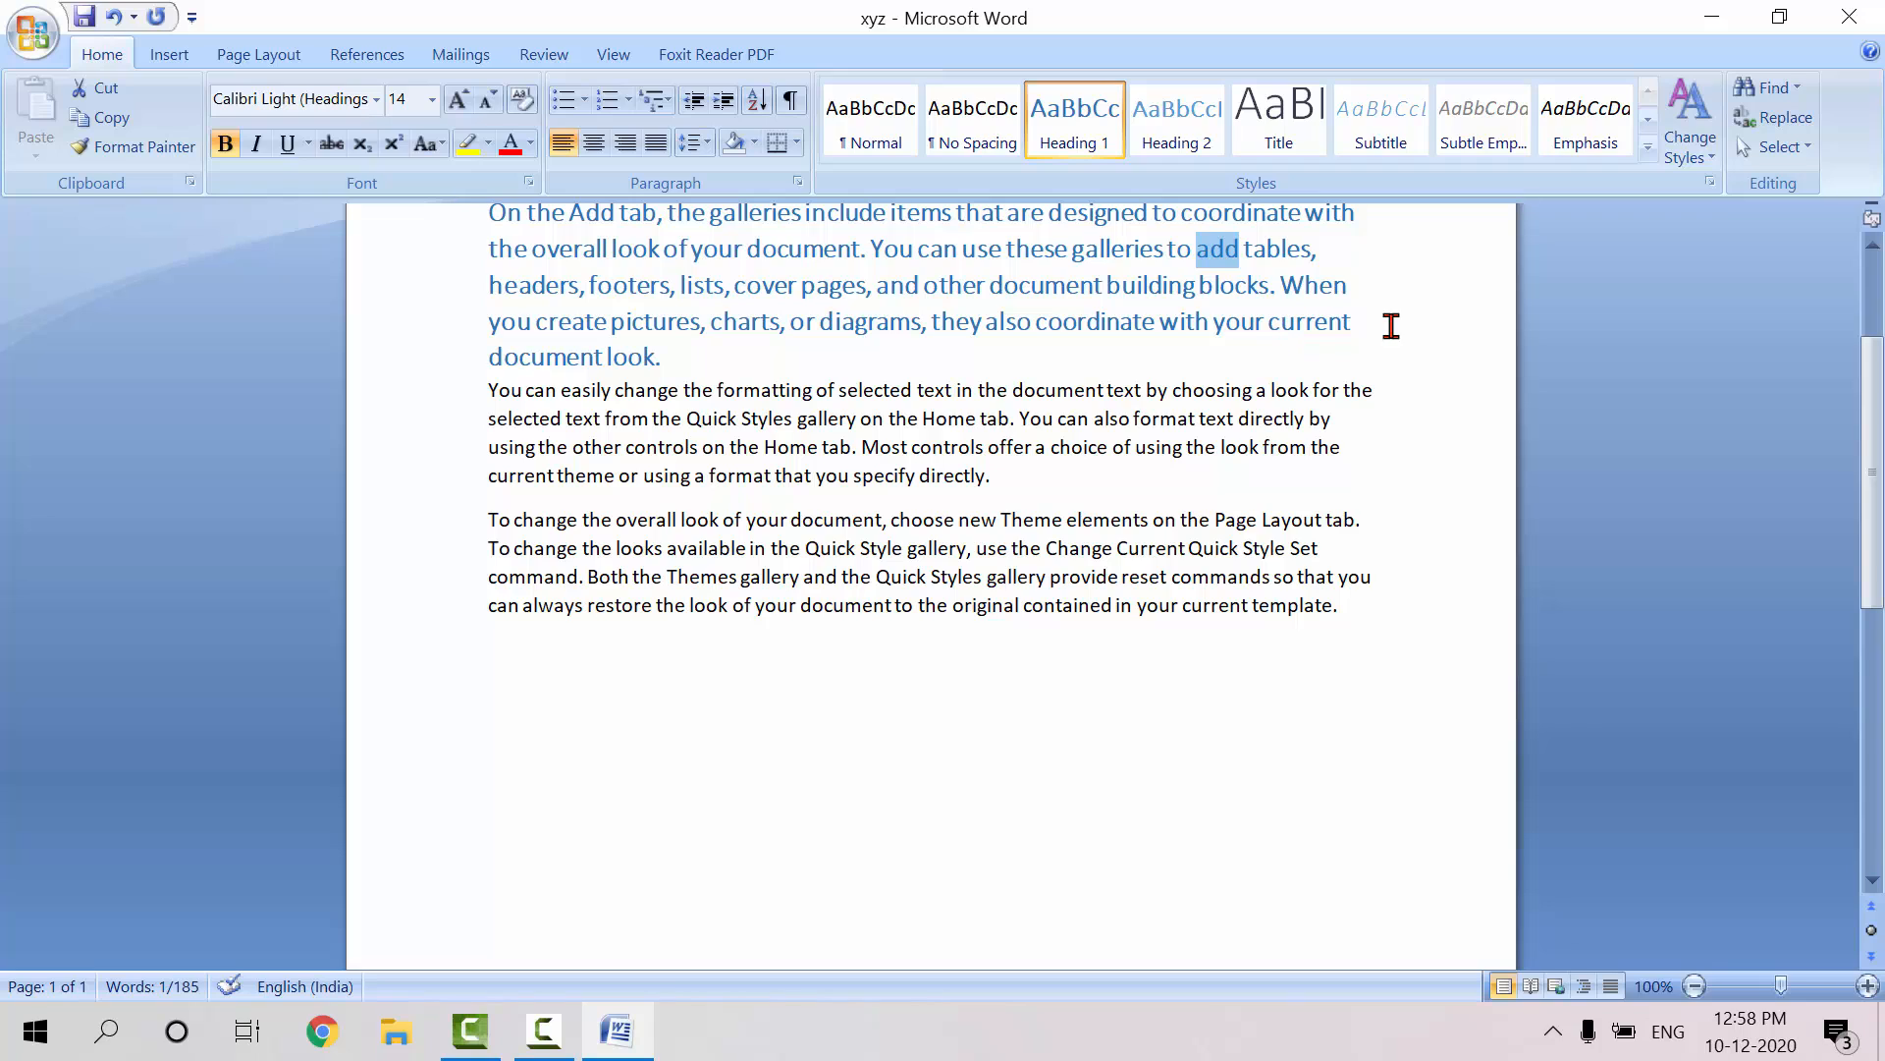
- Select the entire document content, and try the Select Objects mode on the page
click(1807, 150)
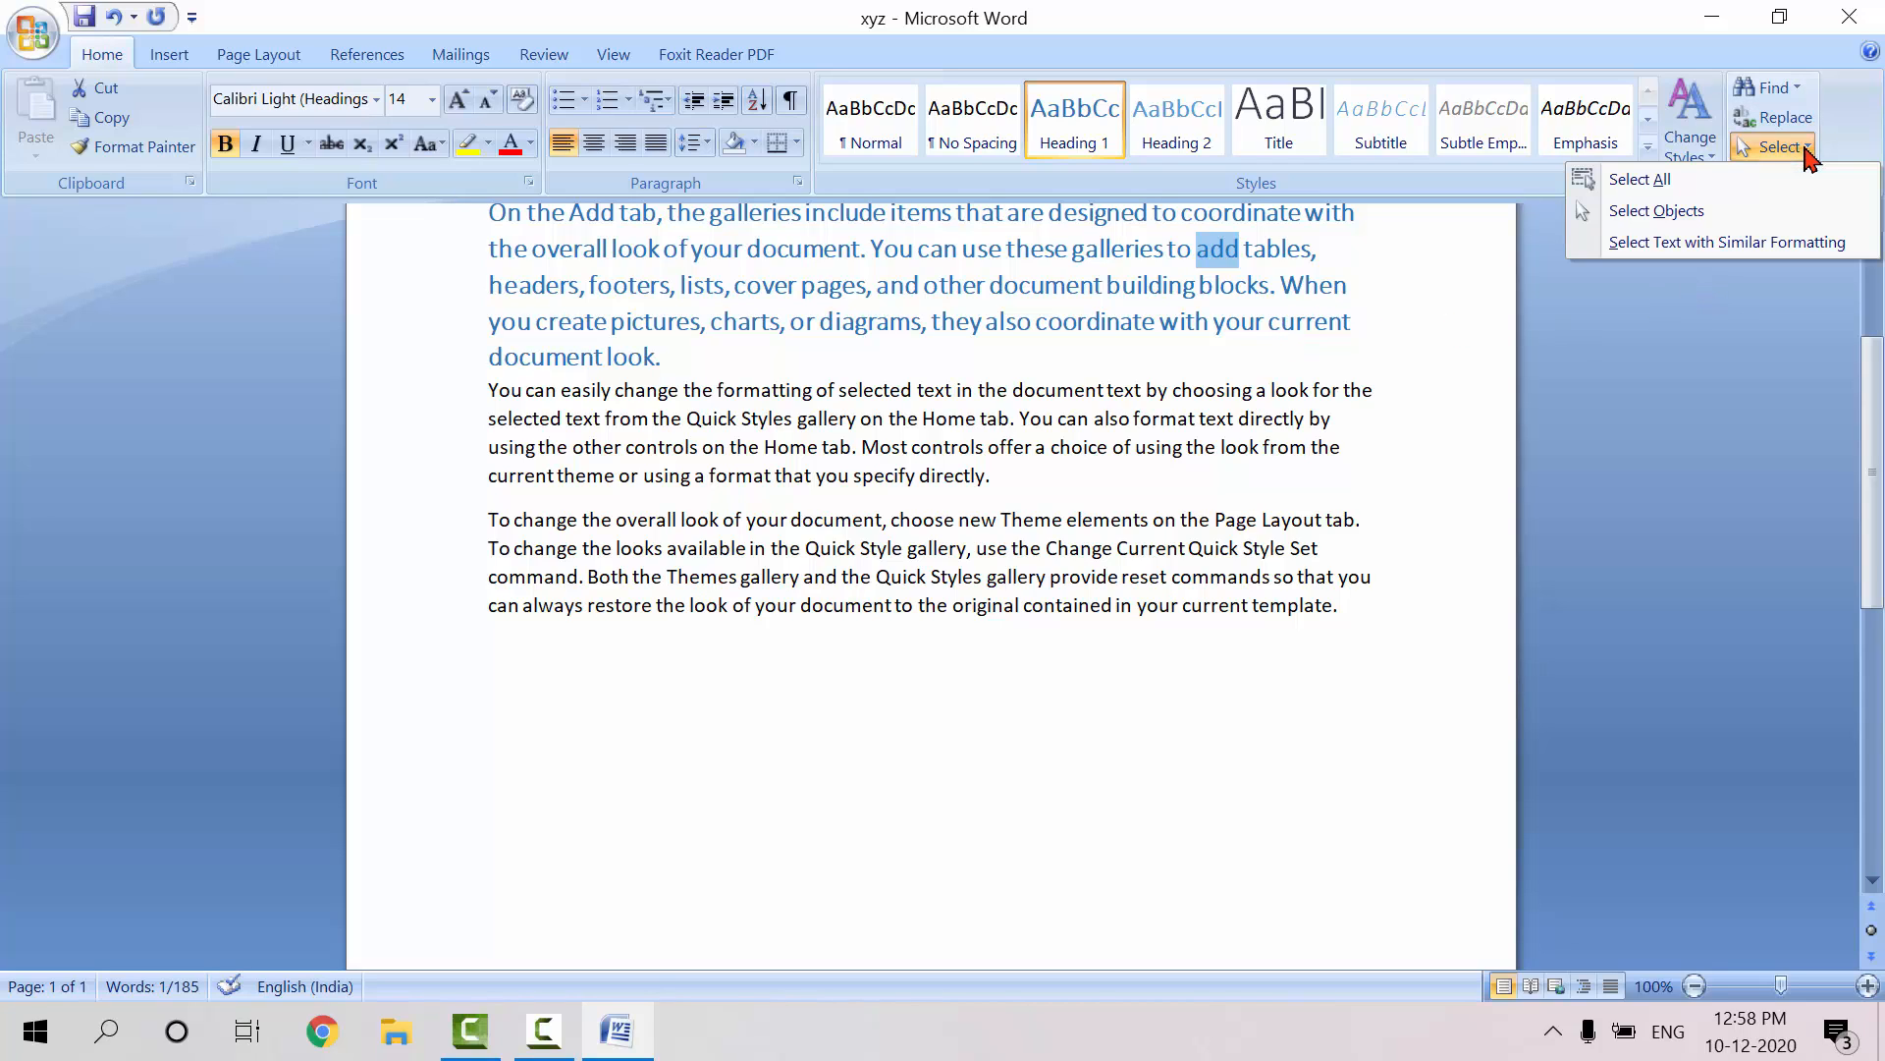
click(1658, 182)
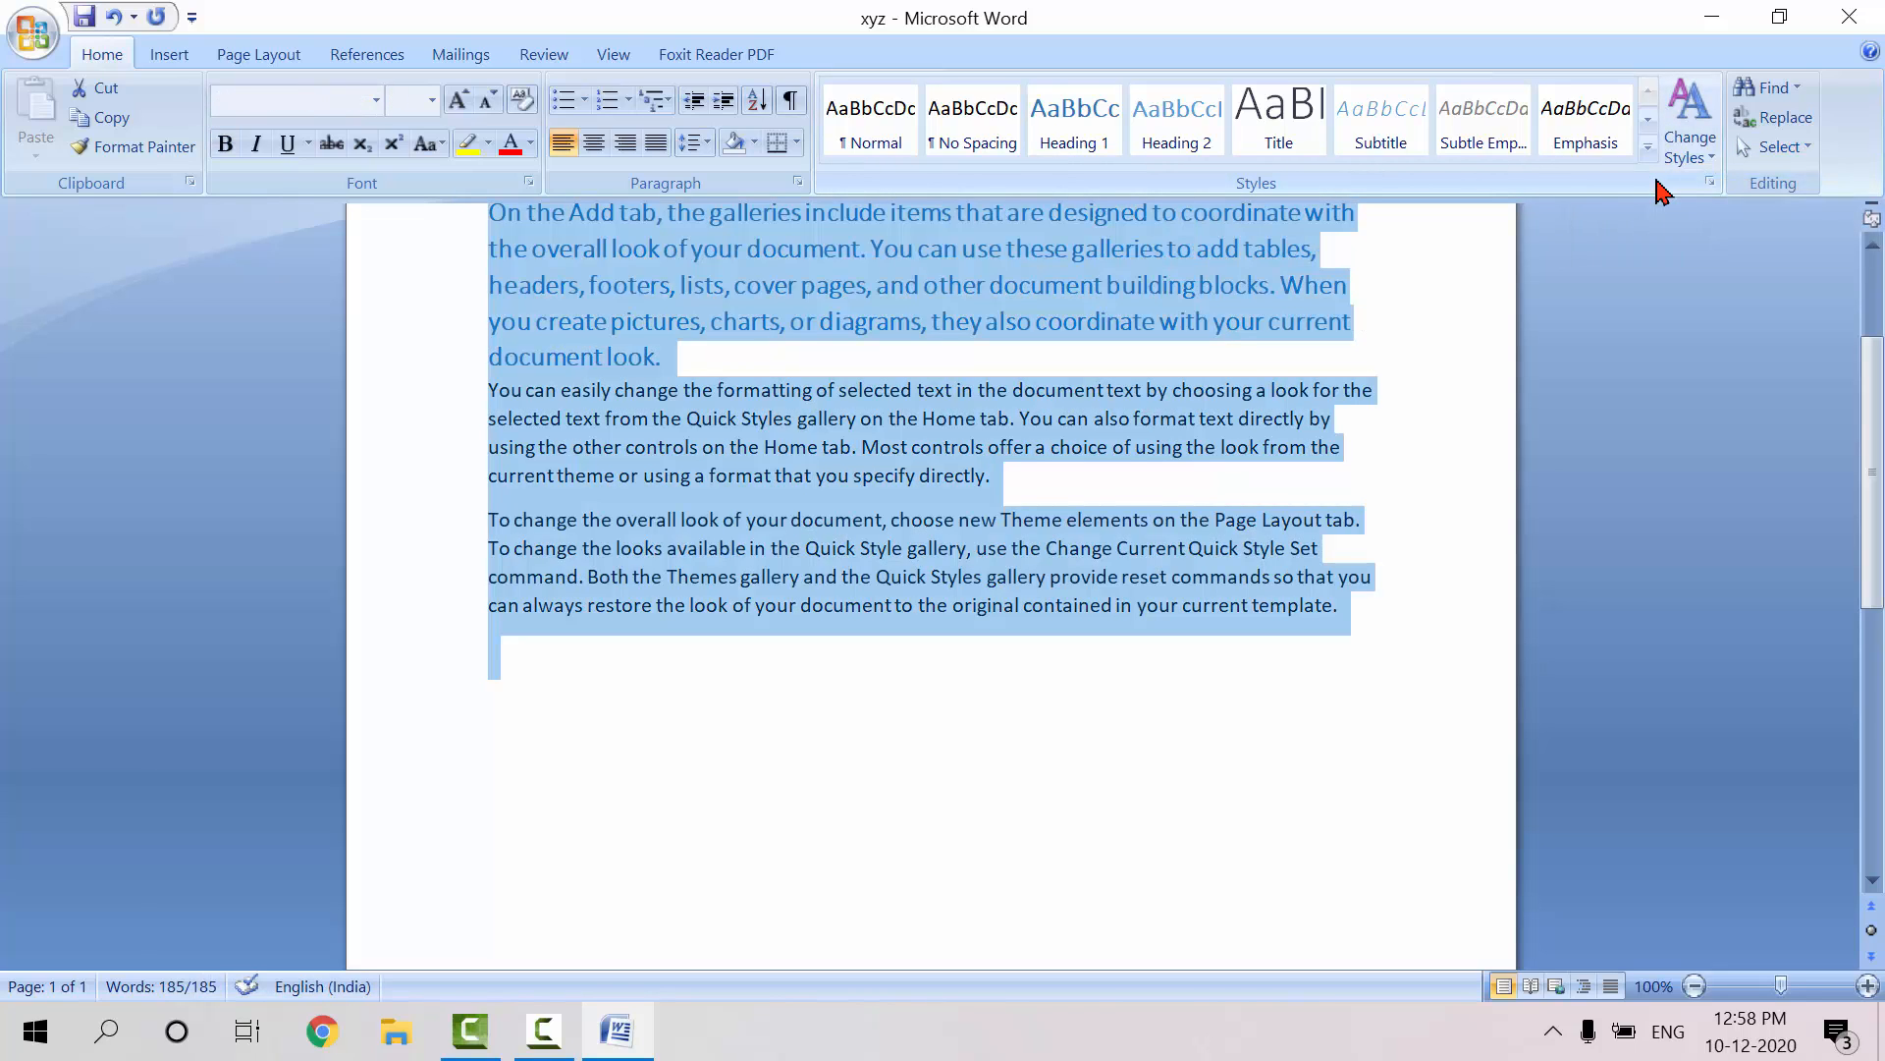
click(1785, 149)
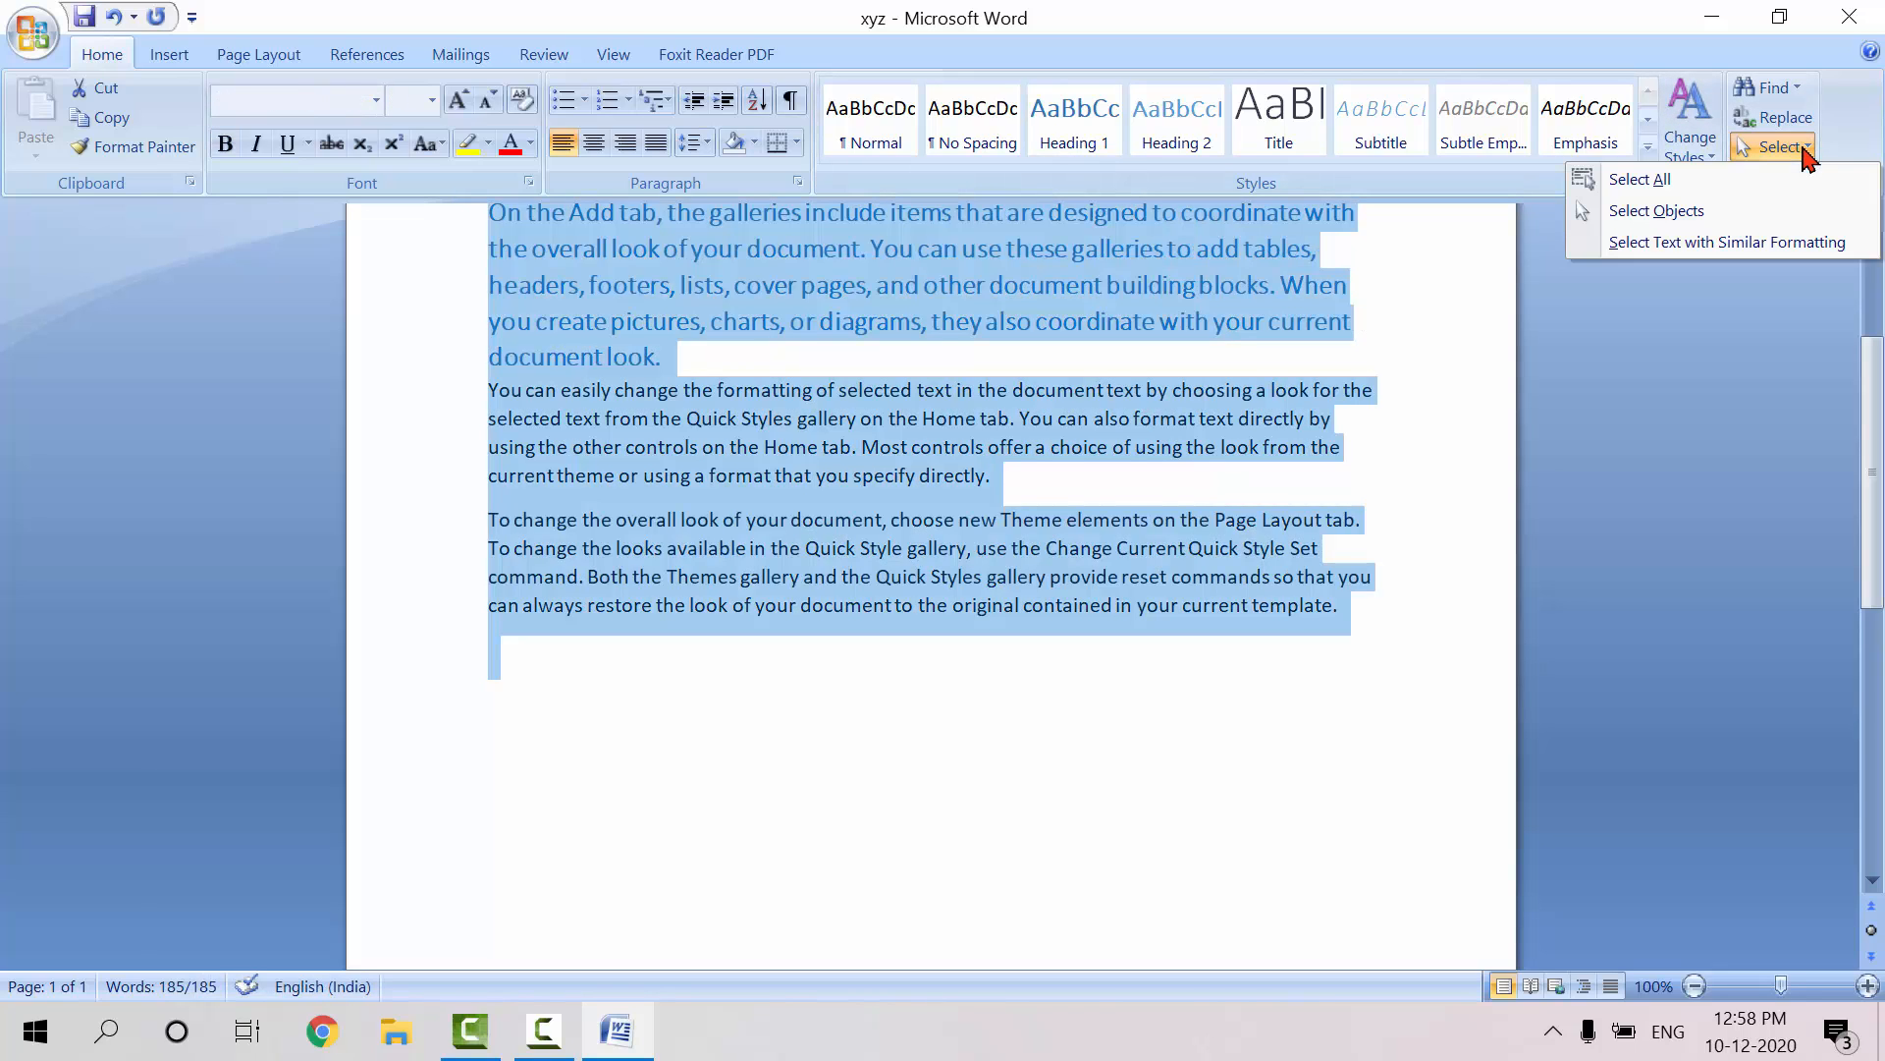
click(1659, 210)
click(1773, 149)
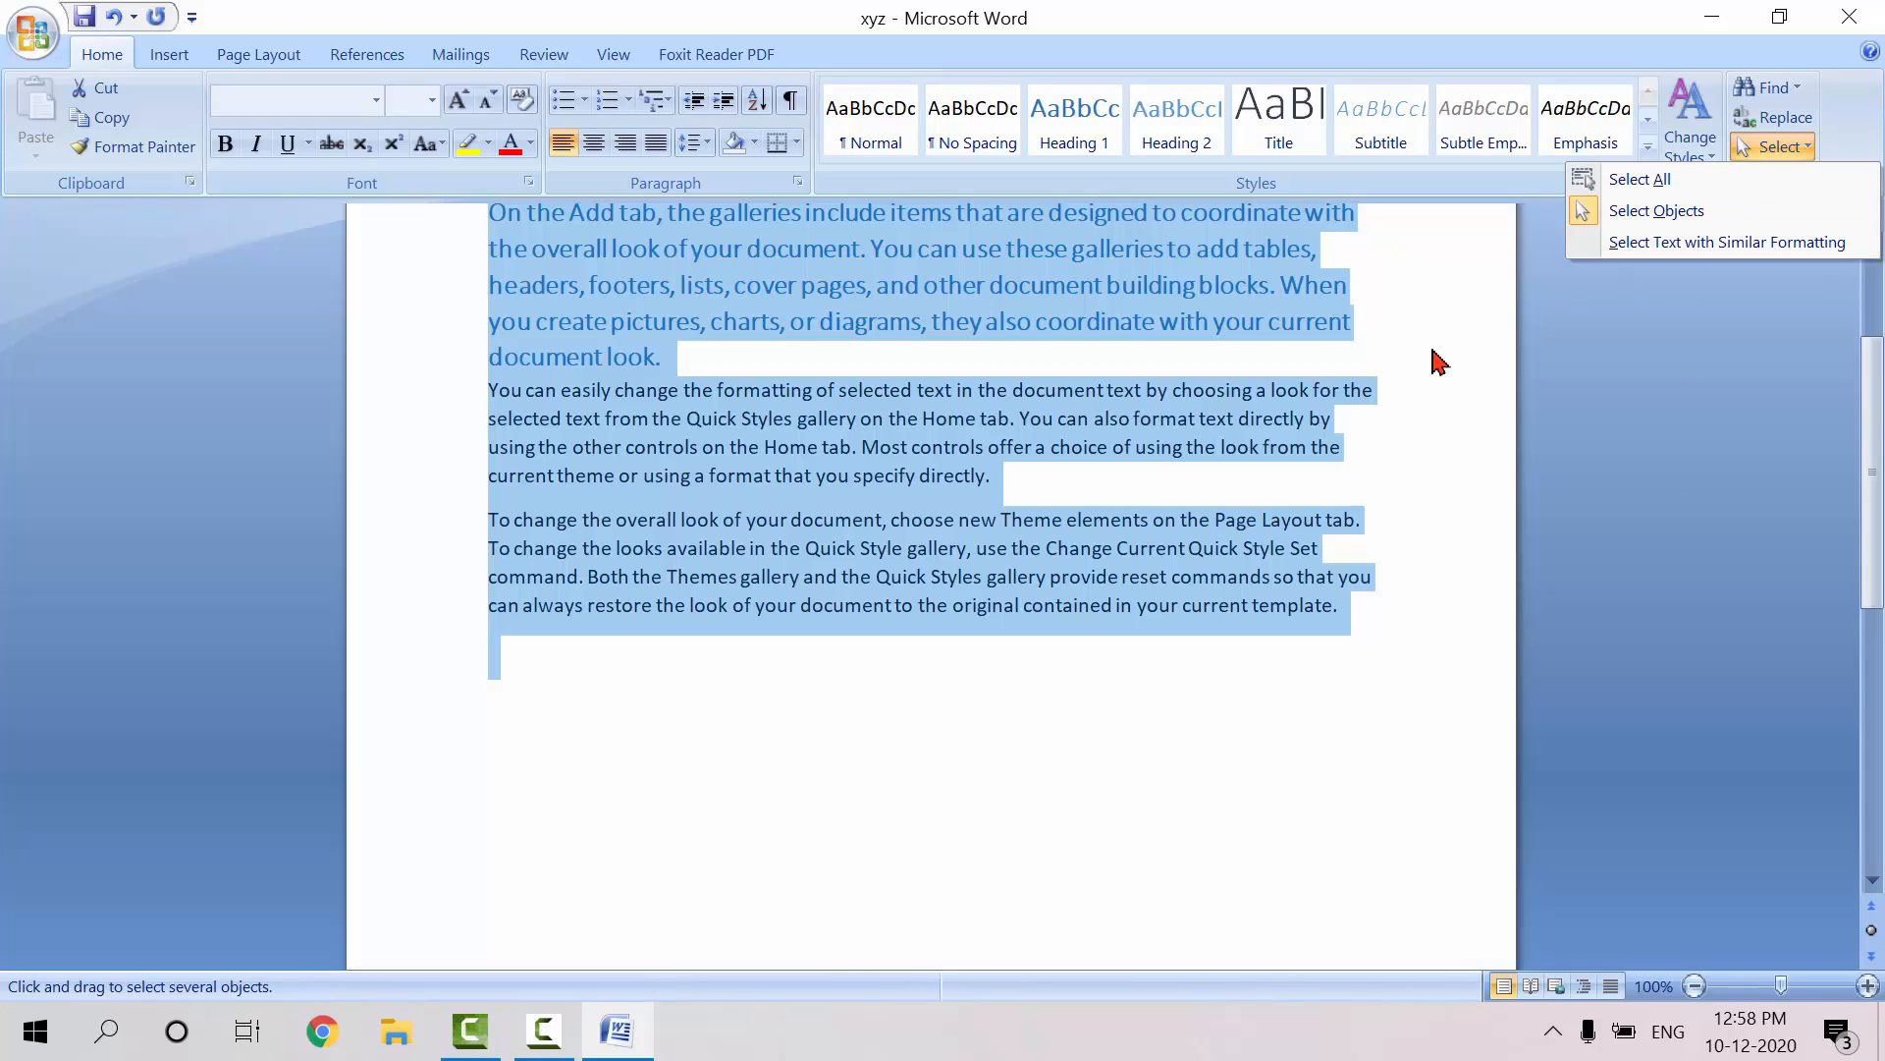
click(1316, 432)
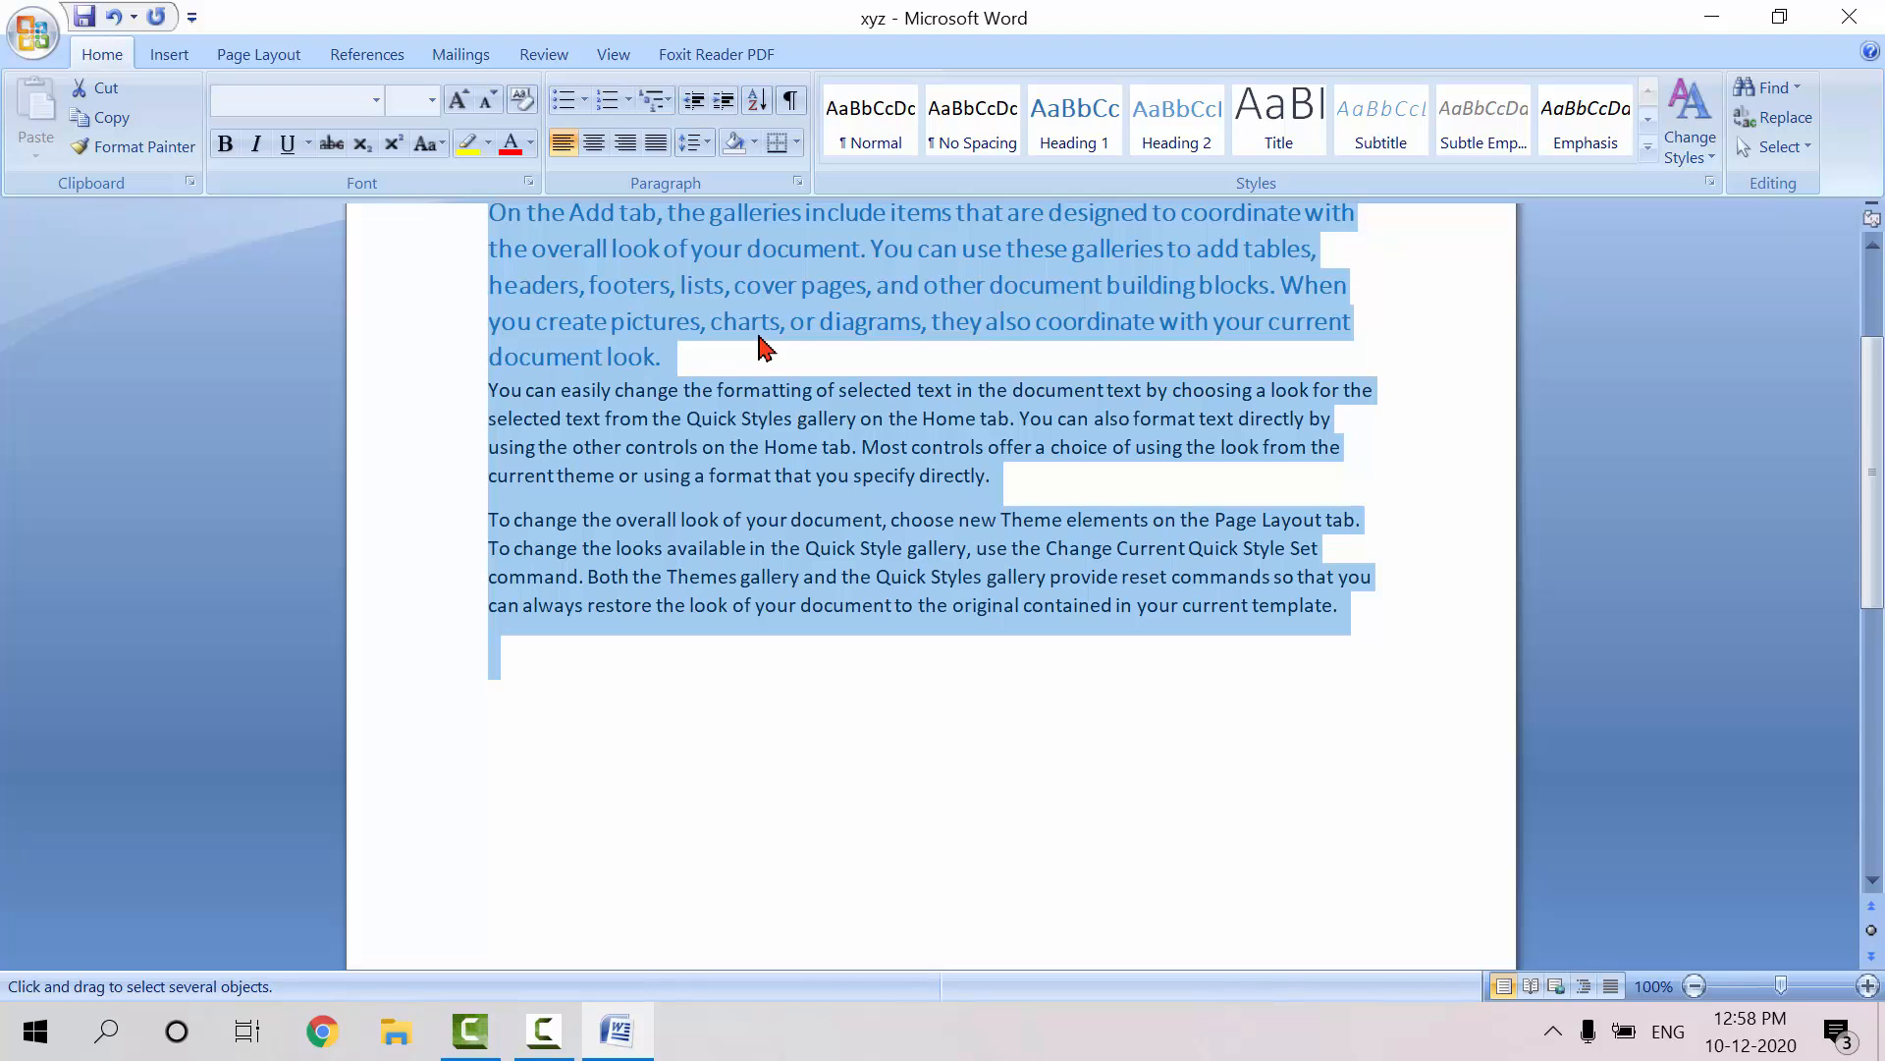
double_click(727, 499)
- Select the second paragraph and extend the selection to all text with similar formatting
double_click(491, 391)
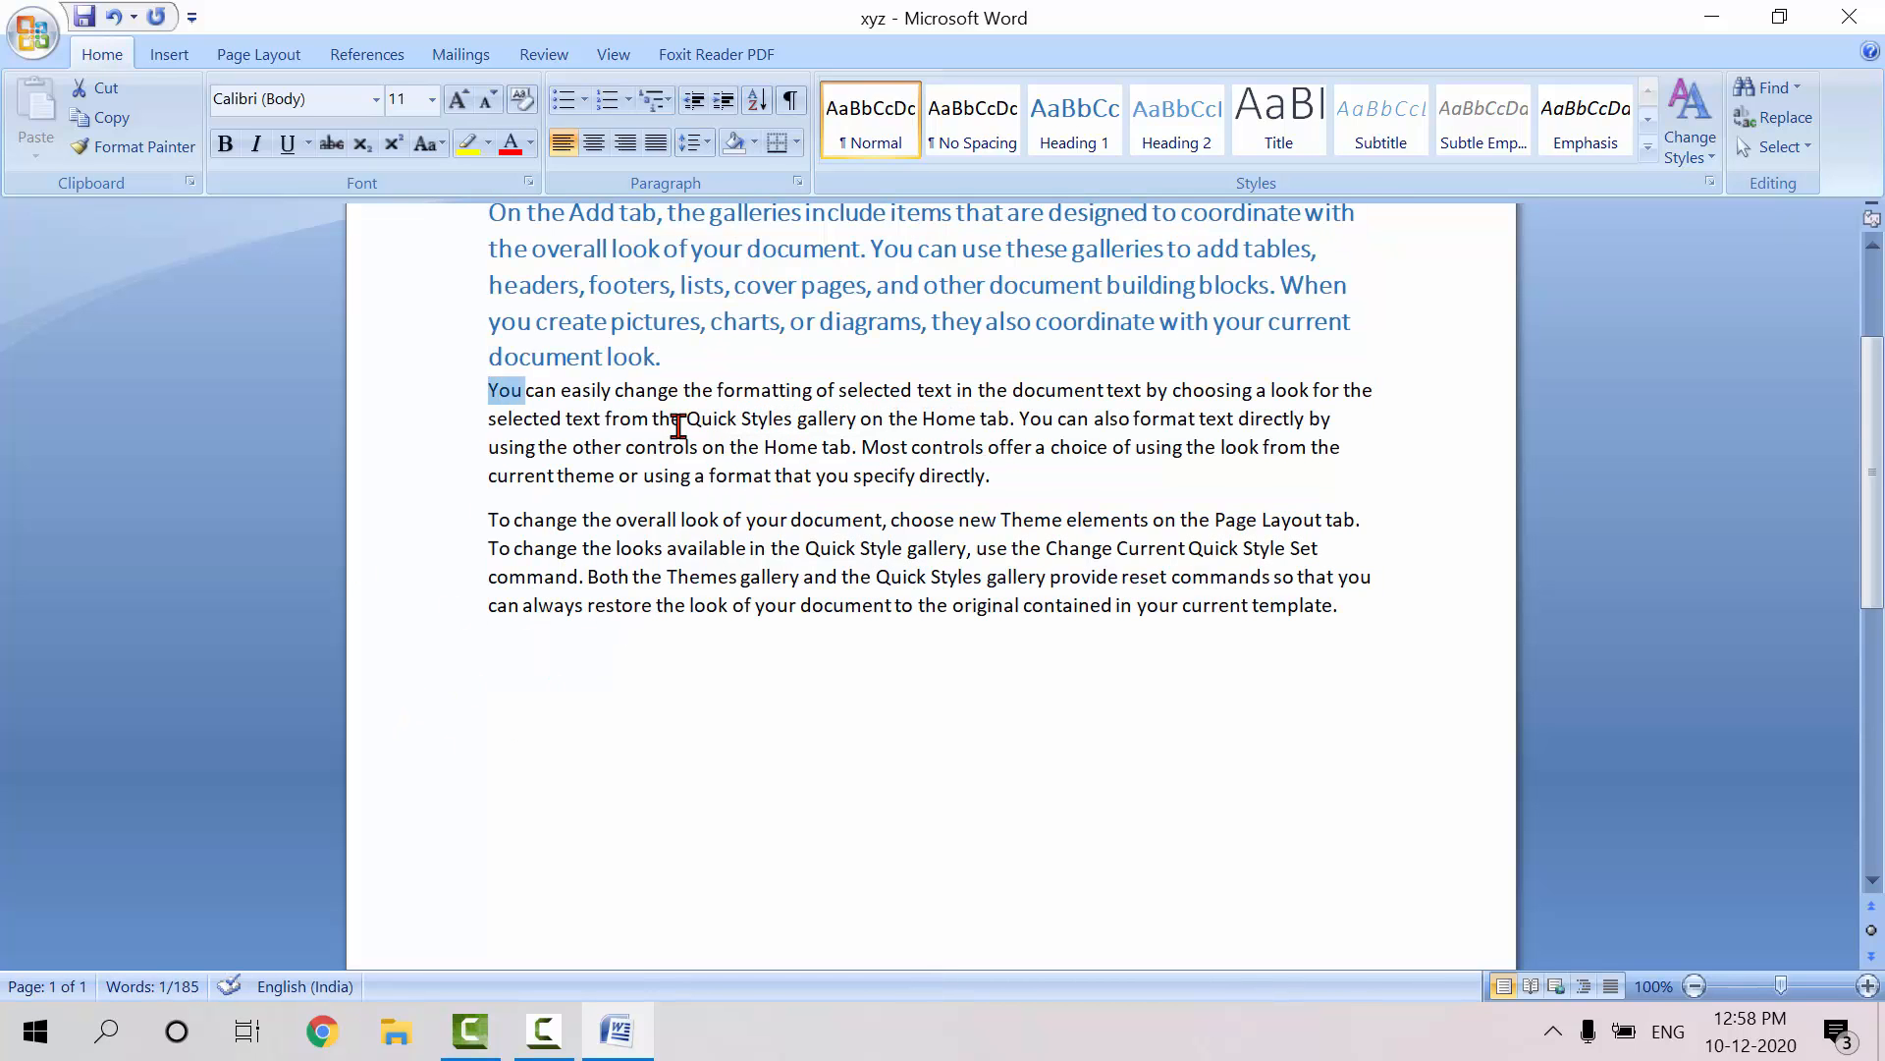
drag(678, 426, 1073, 502)
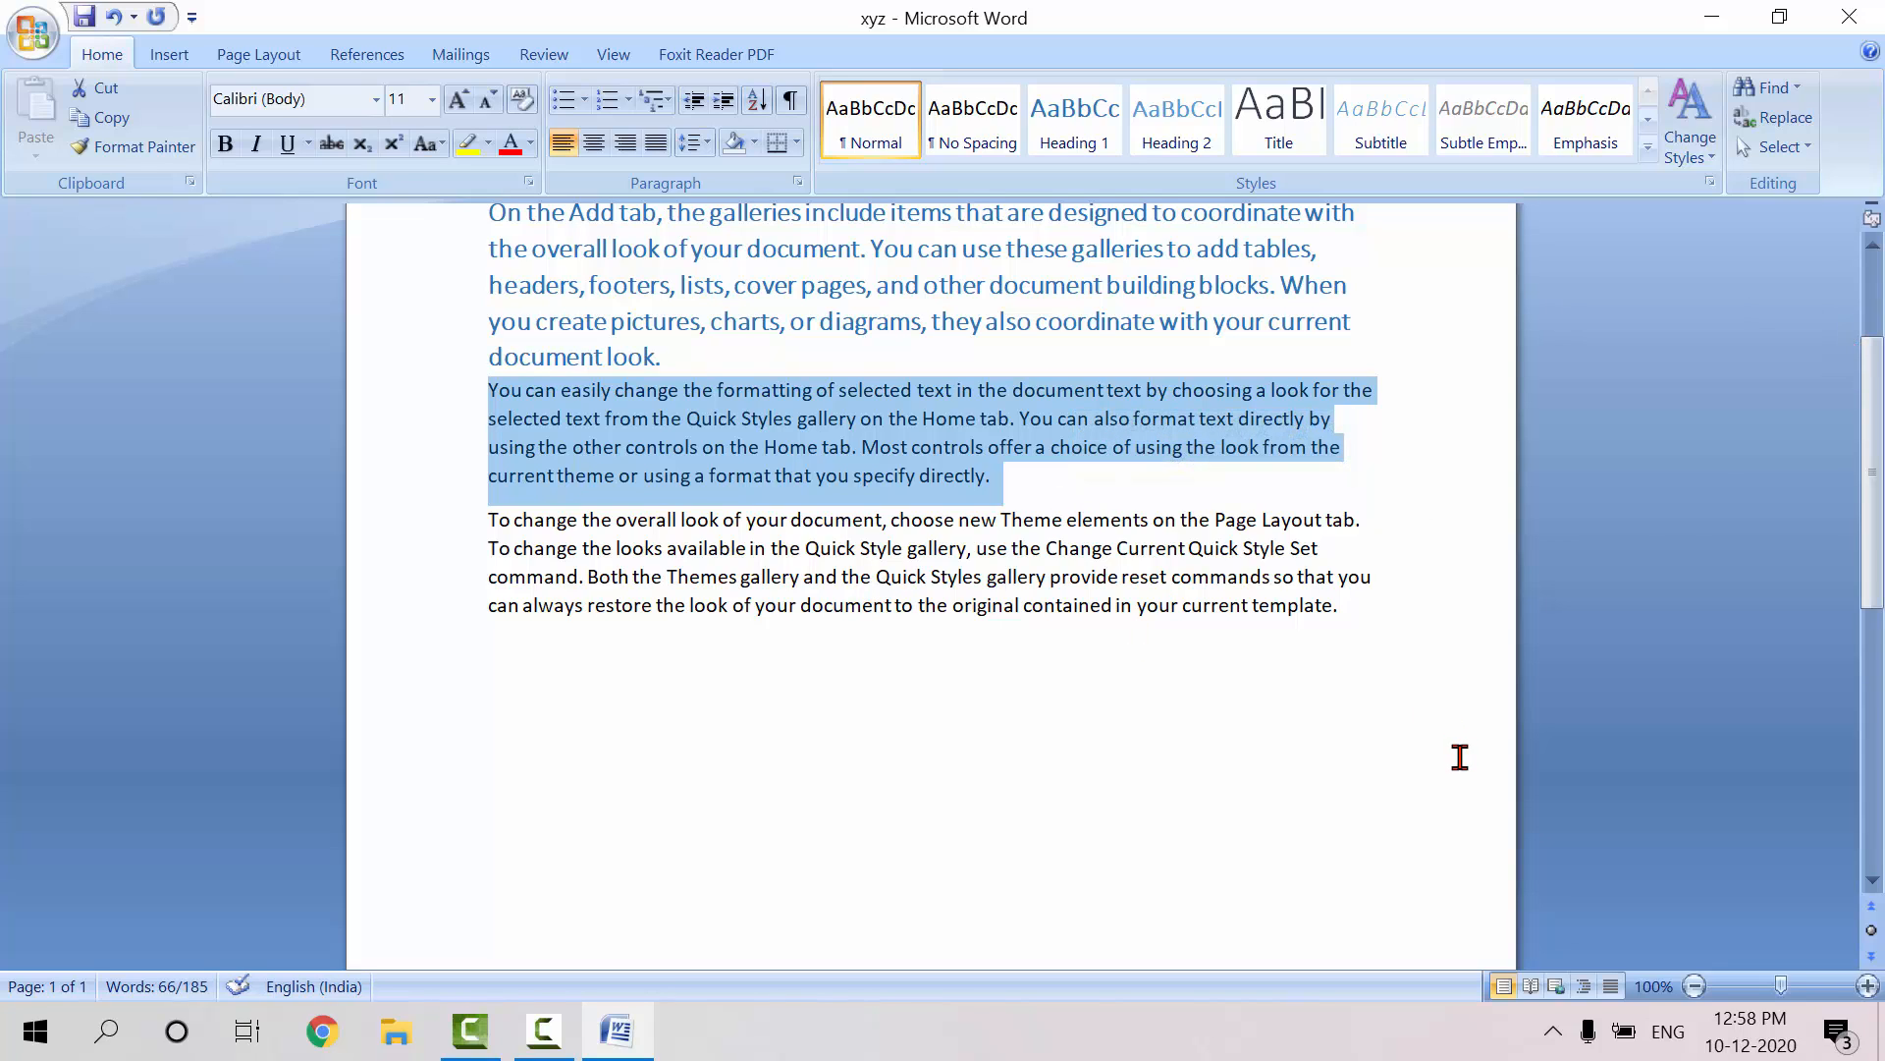
click(1795, 155)
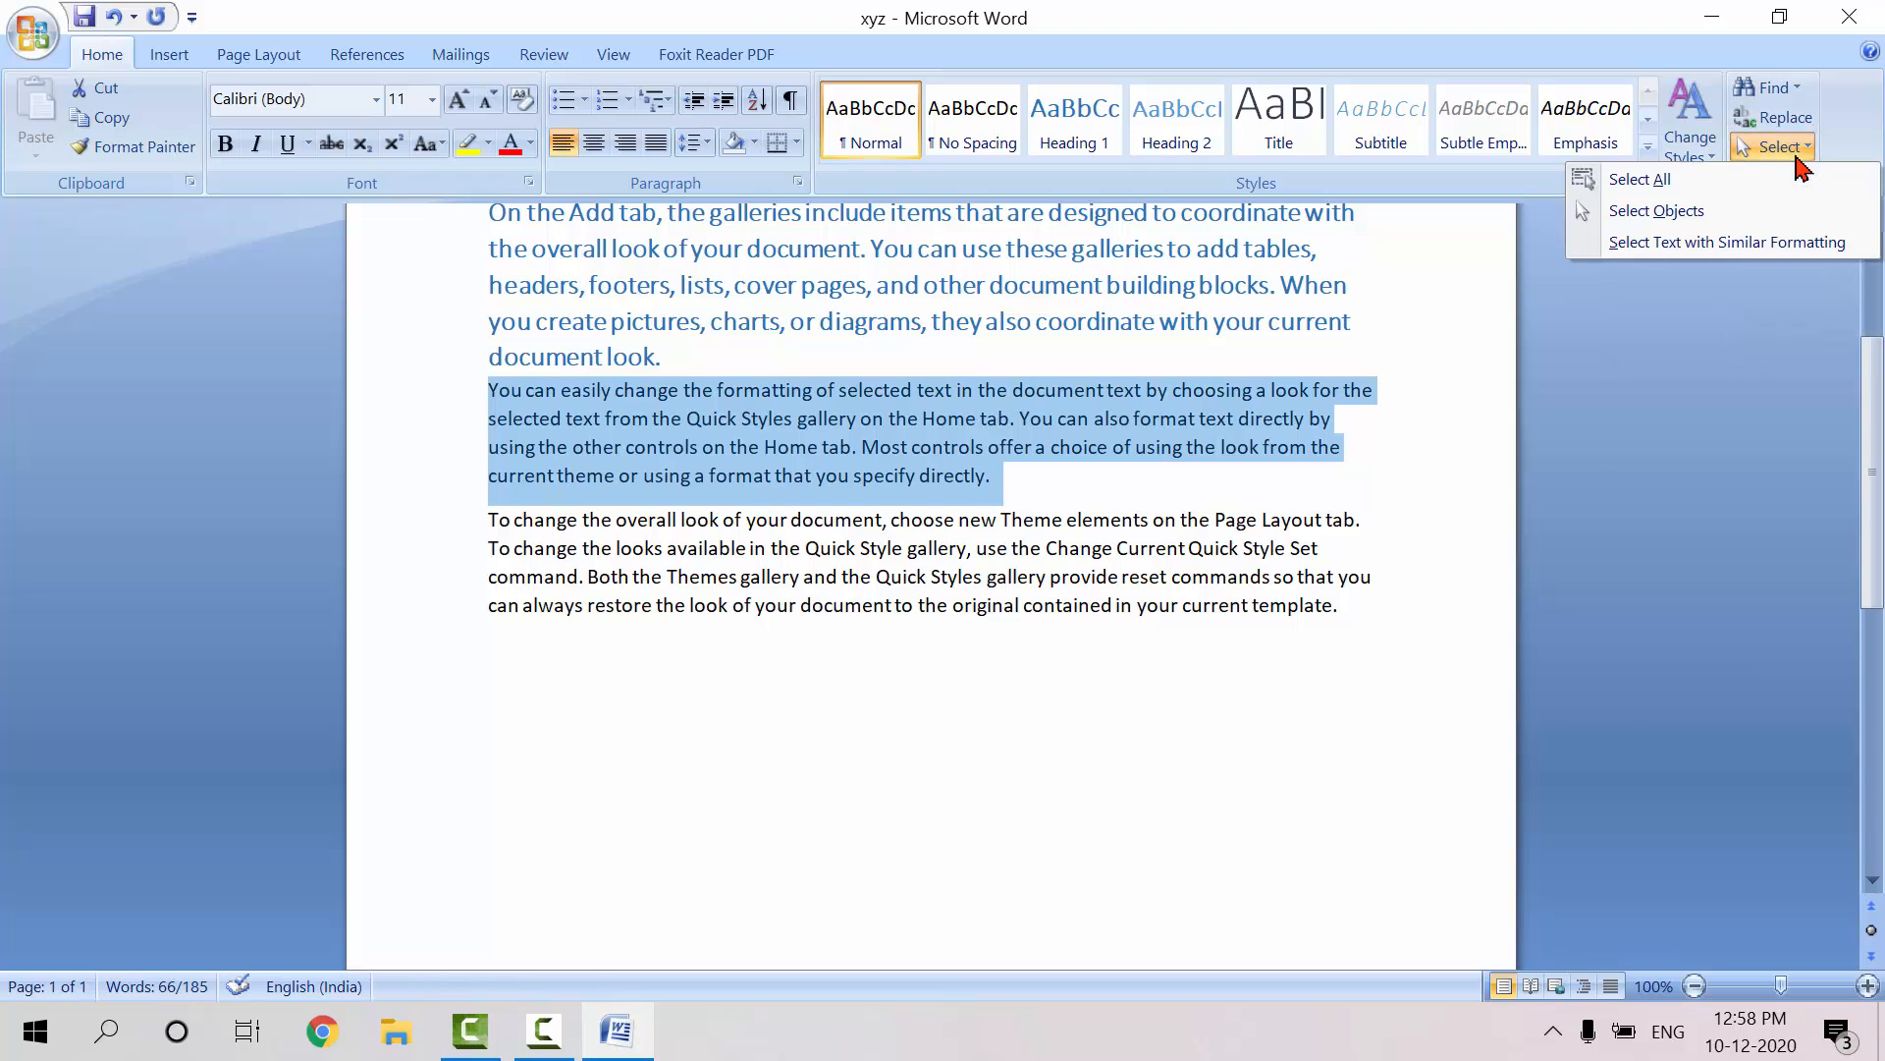
click(1716, 244)
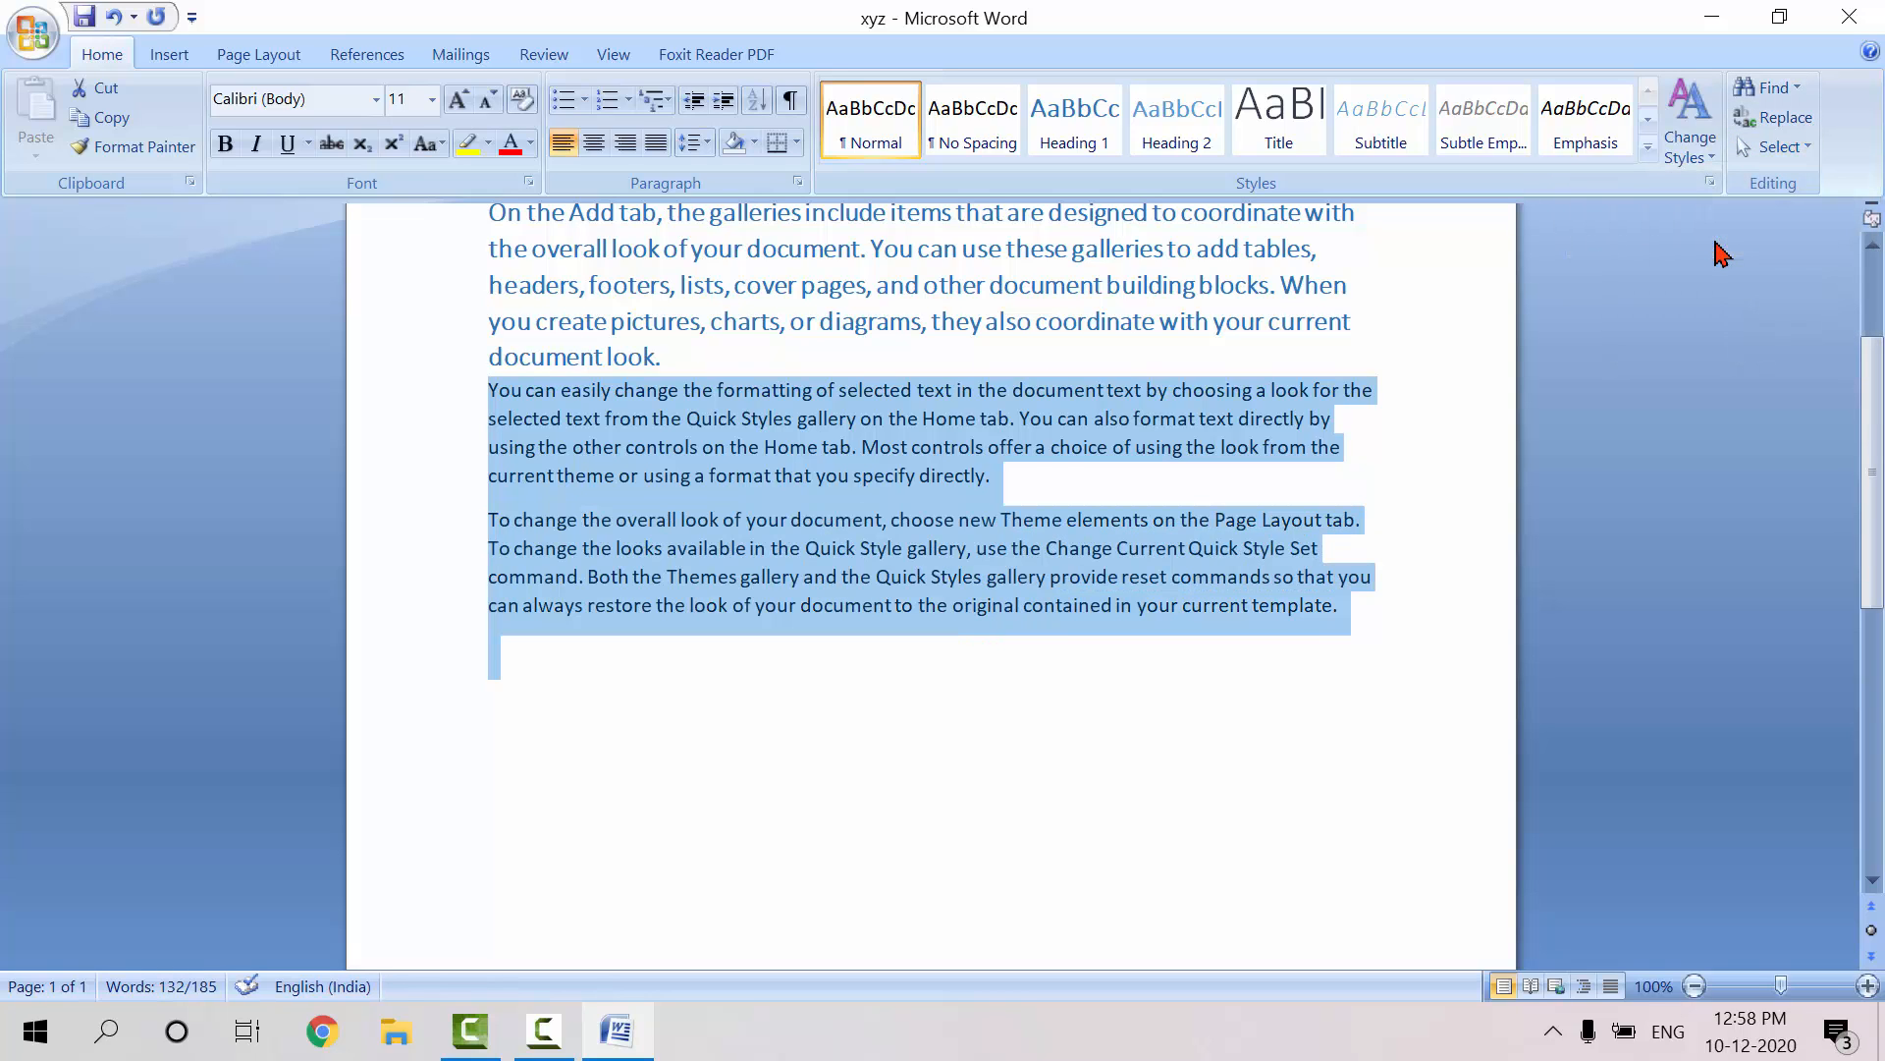